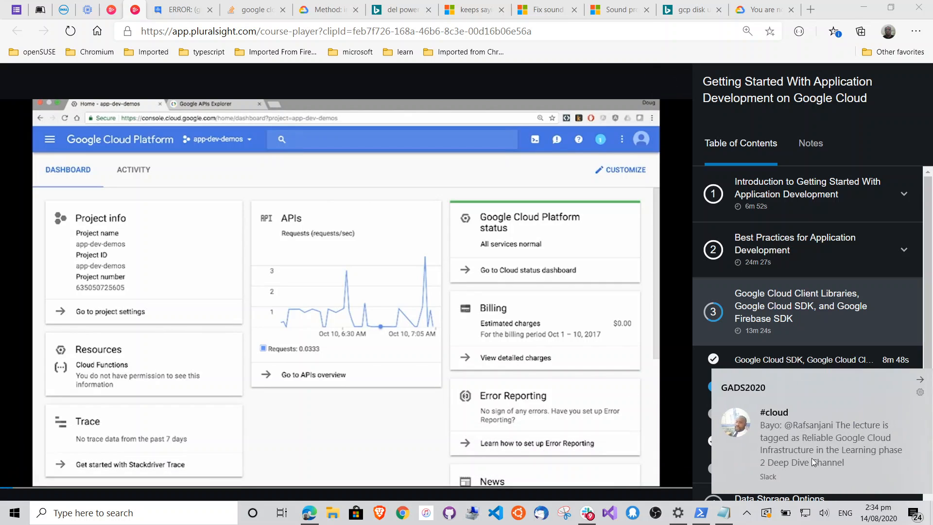
# - Dismiss the chat notification and play the "Demo- API Explorer Walkthrough" lesson video with its sound muted
pyautogui.click(908, 380)
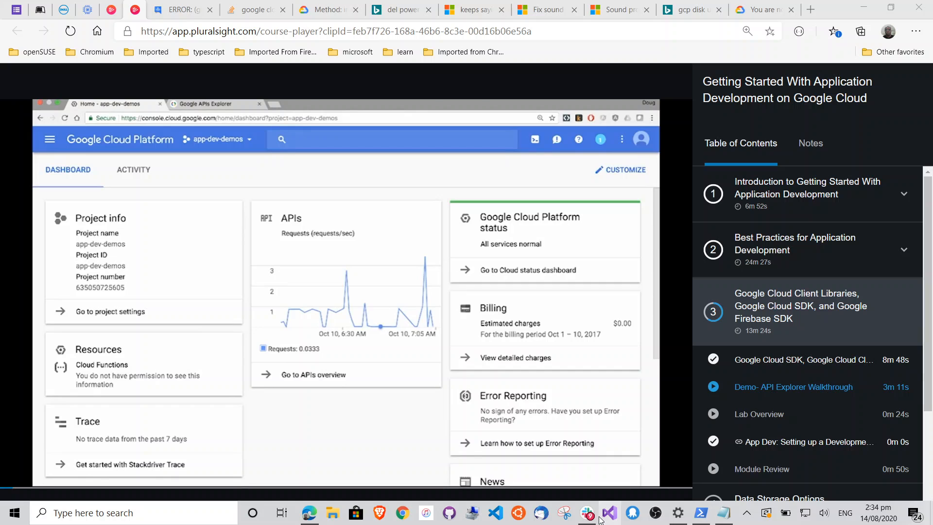
pyautogui.moveTo(652, 270)
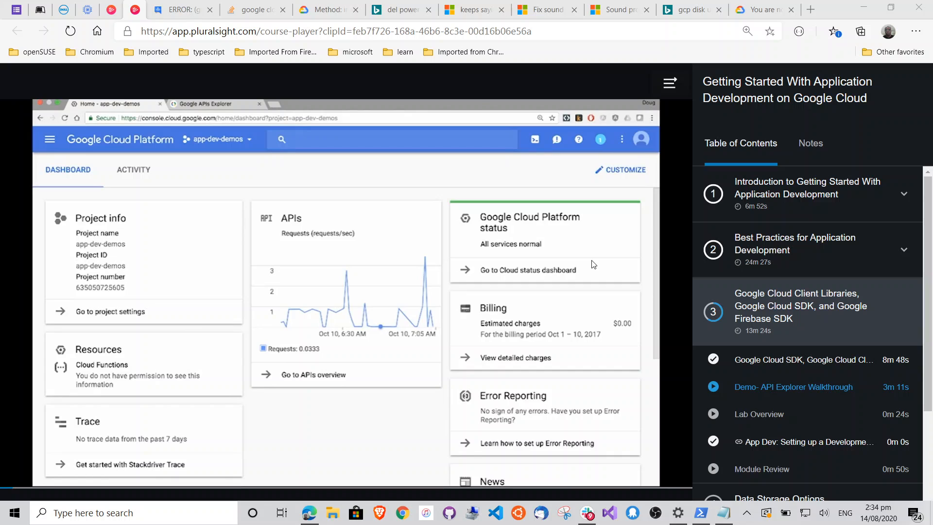
pyautogui.moveTo(578, 271)
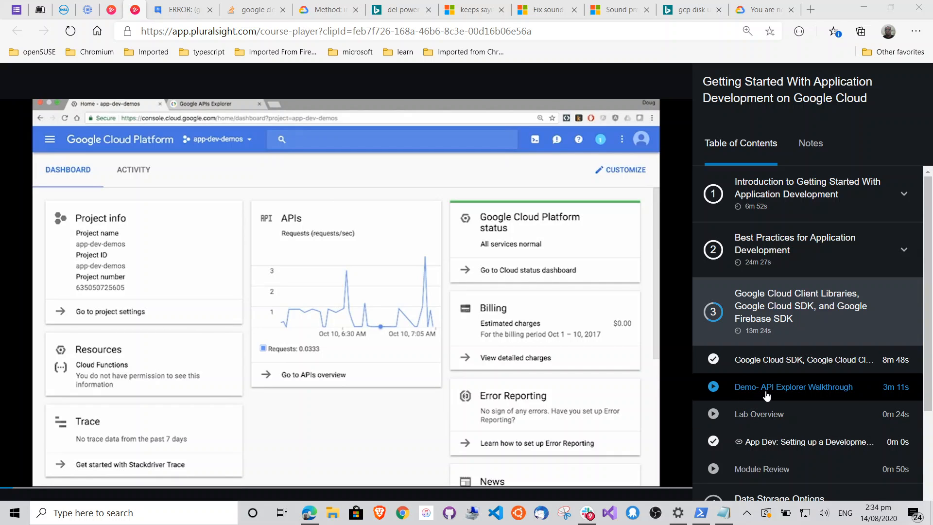
pyautogui.moveTo(342, 297)
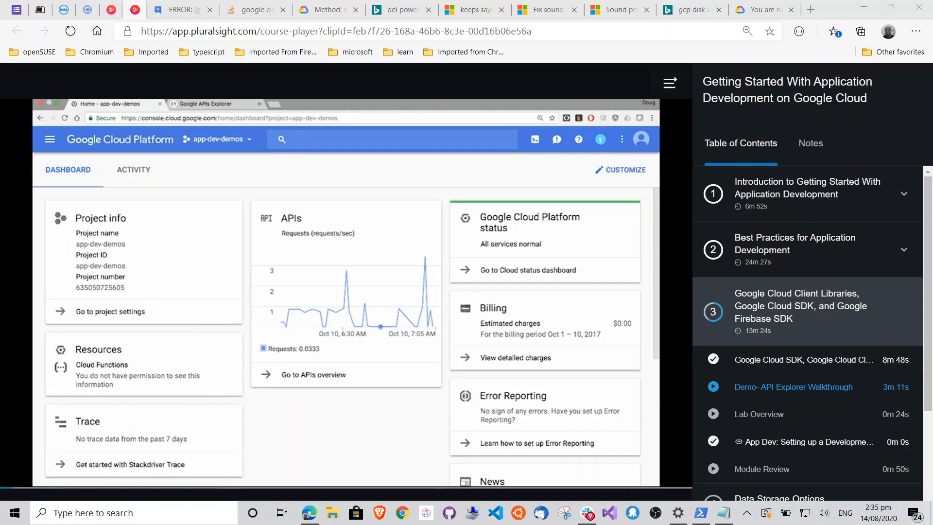
pyautogui.click(407, 159)
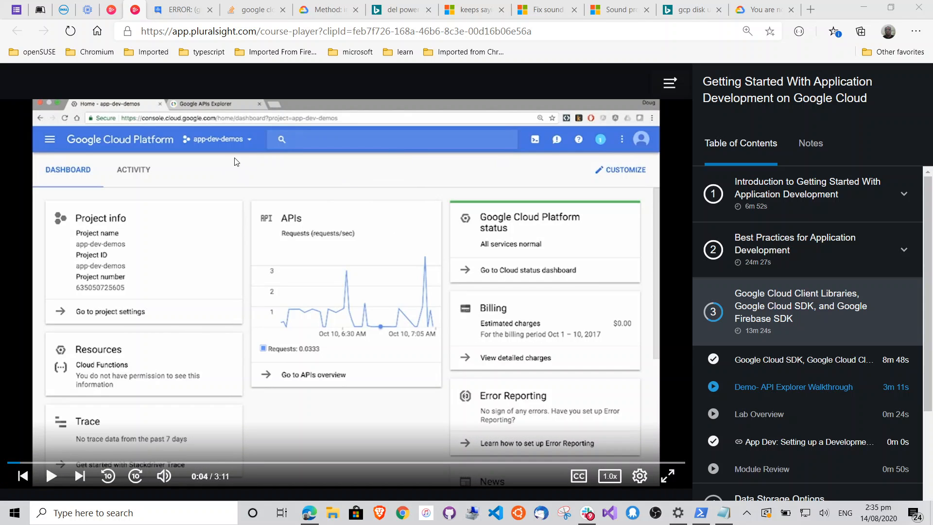
pyautogui.click(279, 288)
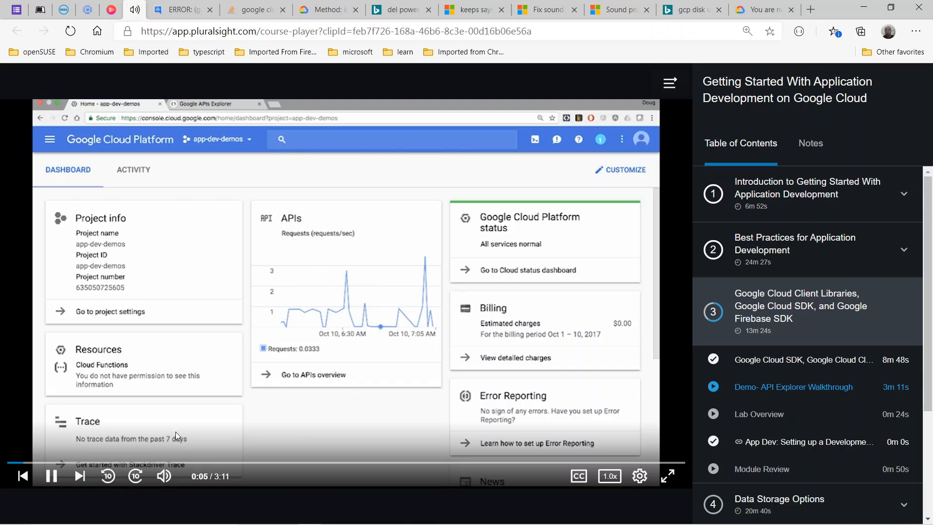
pyautogui.click(167, 480)
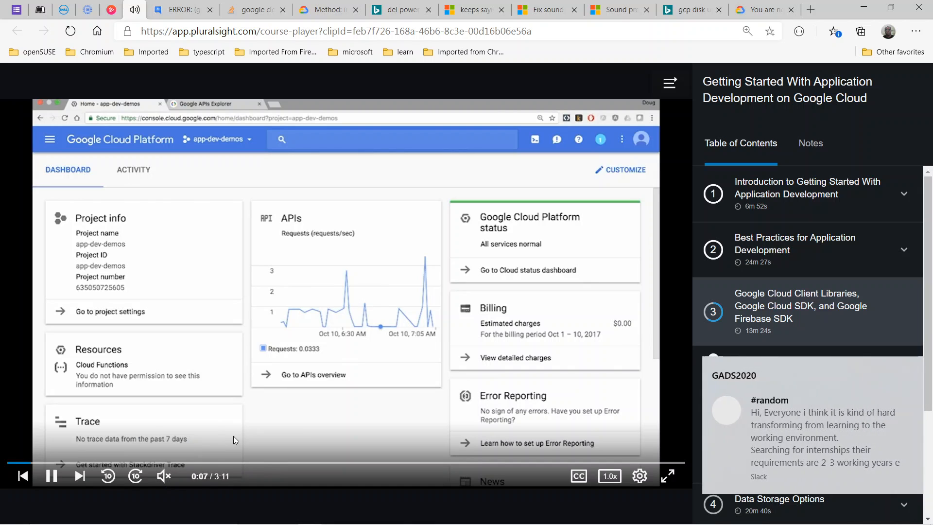
# - Skip ahead in the demo video, dismiss the notification, and watch up to the Compute Engine API v1 method list
pyautogui.click(98, 462)
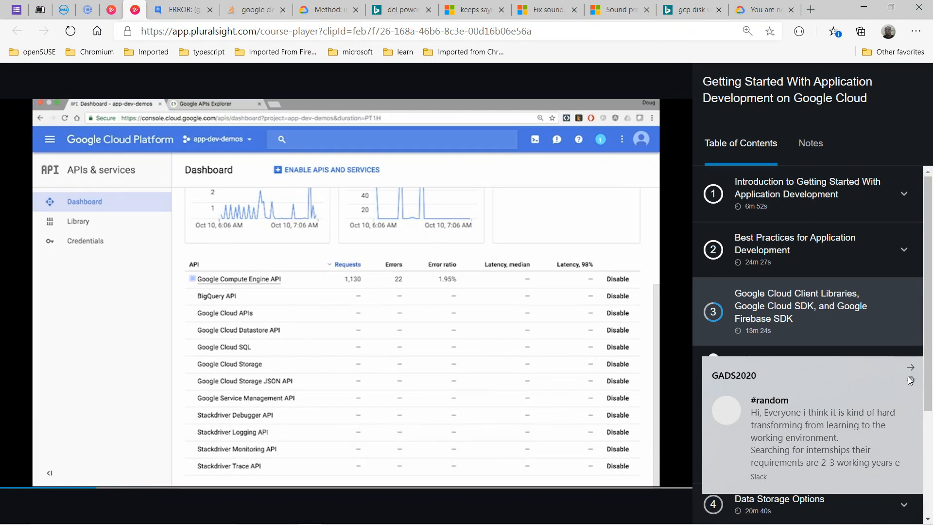
pyautogui.click(910, 368)
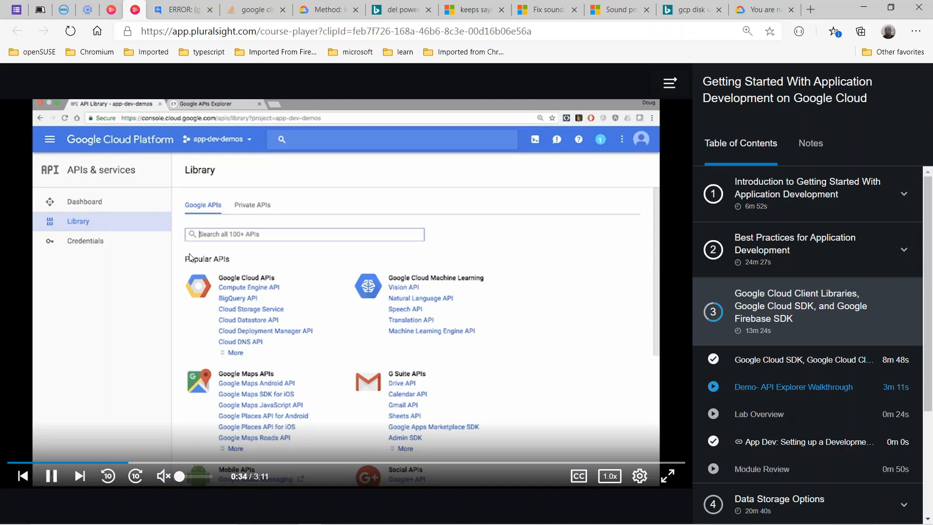
pyautogui.click(261, 261)
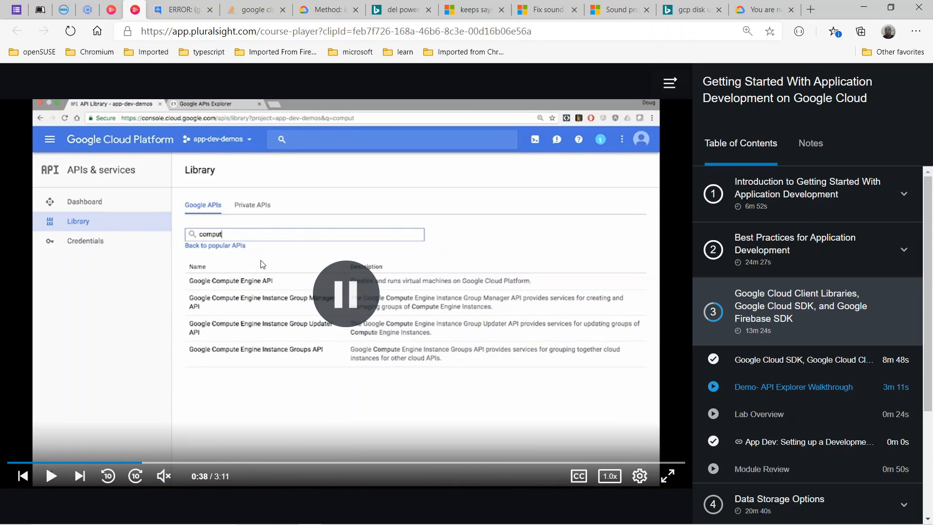
pyautogui.click(261, 261)
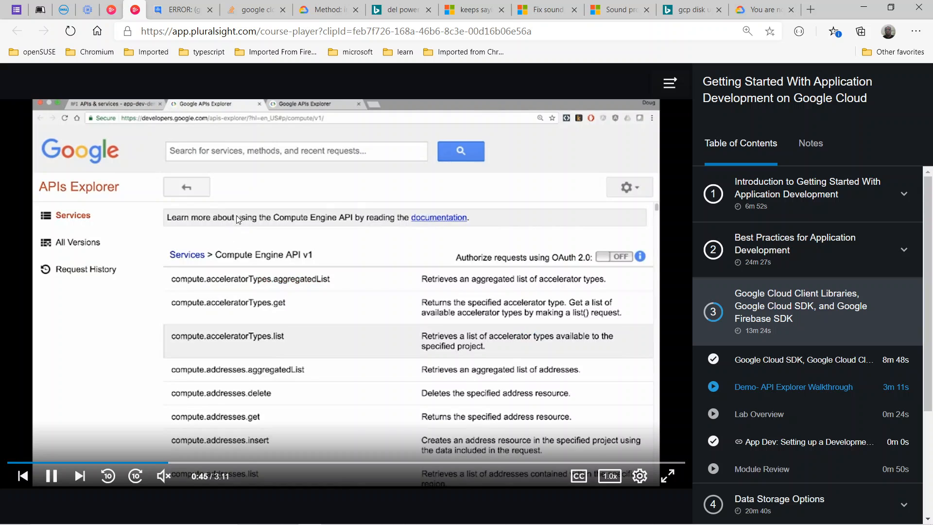
pyautogui.click(290, 262)
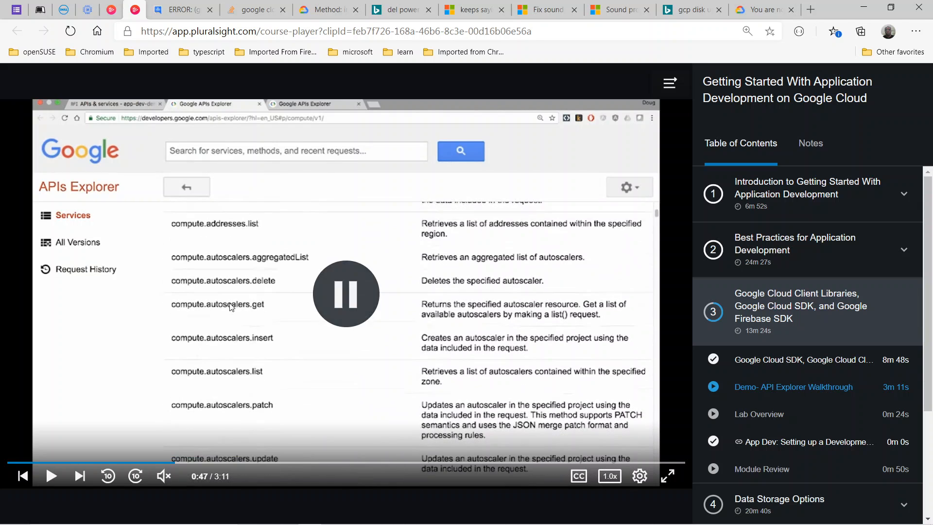
# - Switch to the Google Cloud console and open the API Library for the Haiflytrap project
pyautogui.click(87, 10)
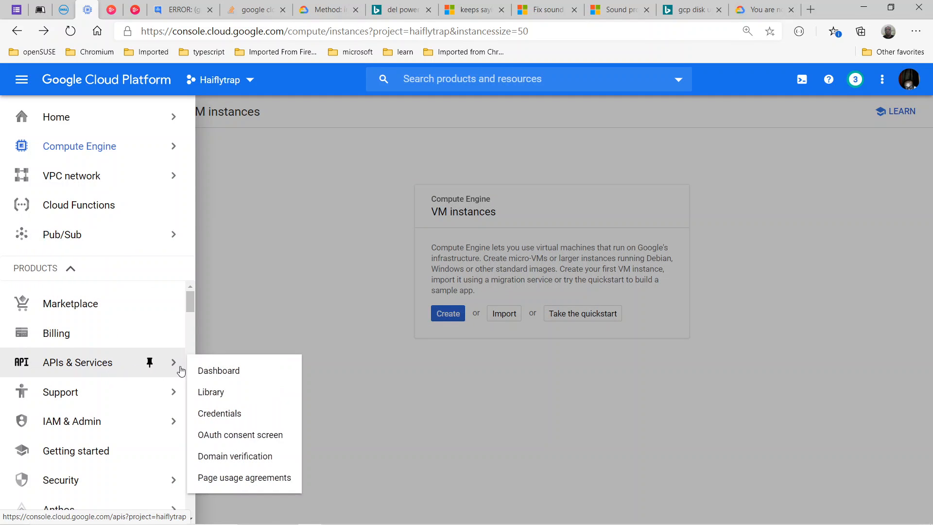
pyautogui.moveTo(111, 407)
pyautogui.moveTo(108, 375)
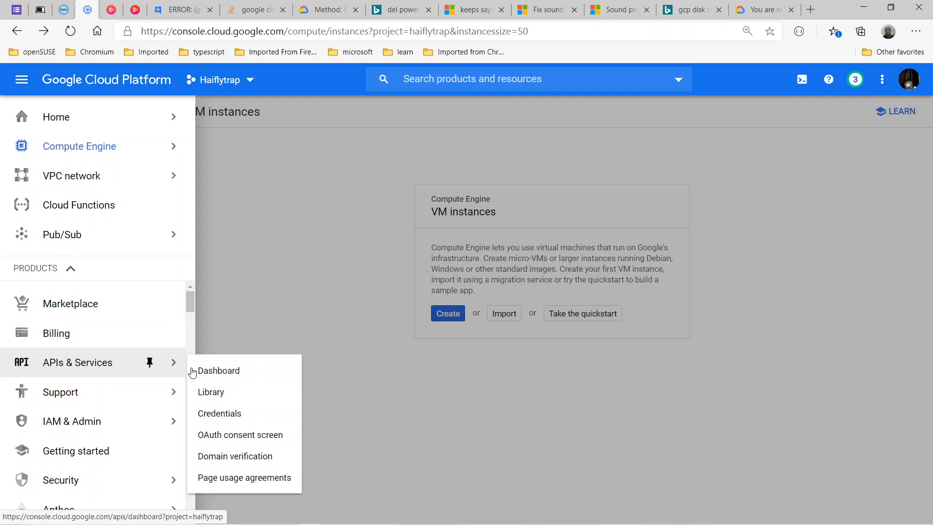
pyautogui.click(217, 397)
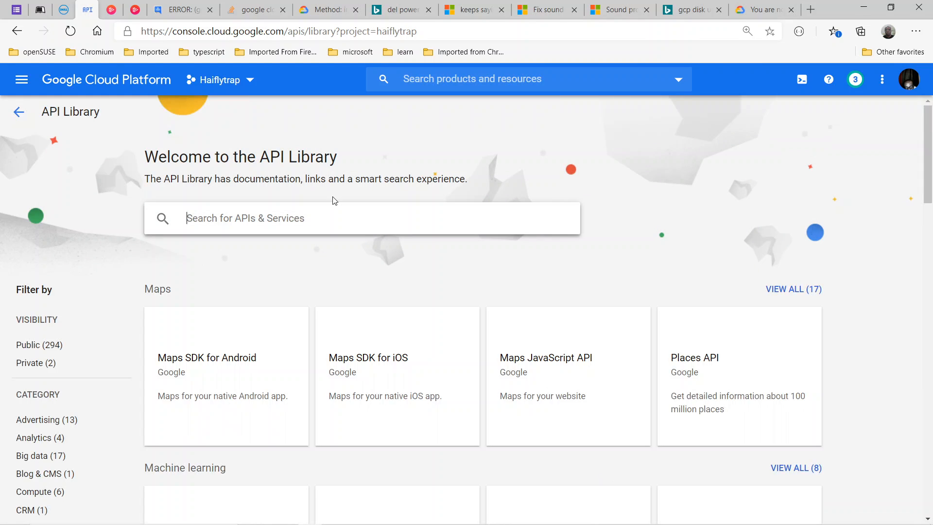
# - Search the API Library for "compute" and open the Compute Engine API in API Explorer
pyautogui.write('compute')
pyautogui.press('Return')
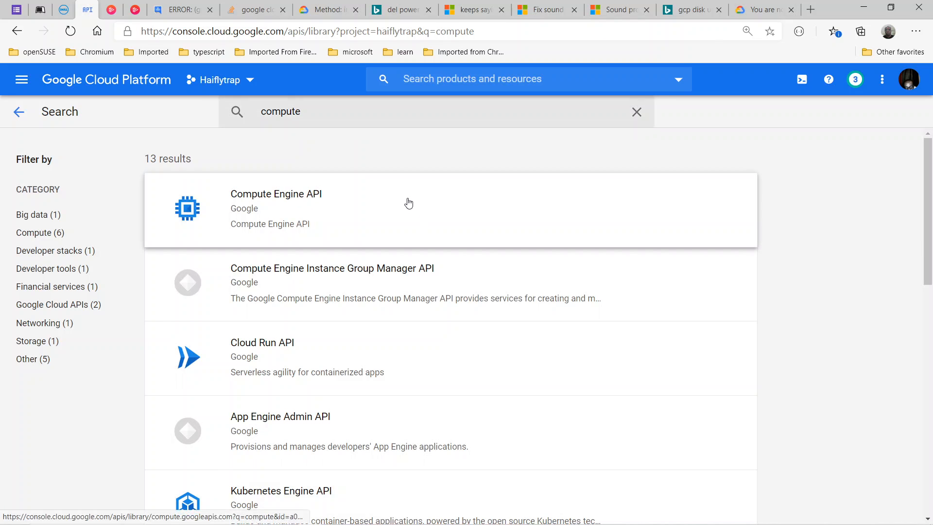
pyautogui.click(407, 202)
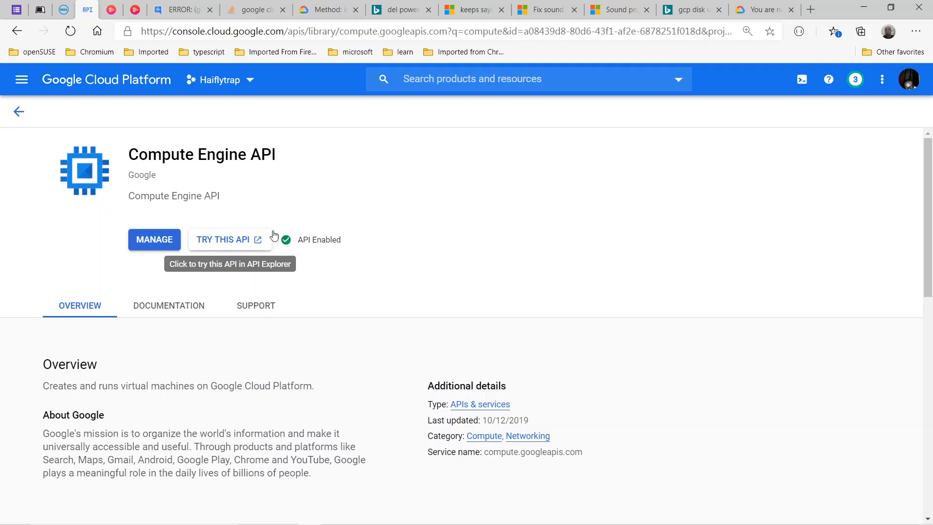
pyautogui.click(235, 243)
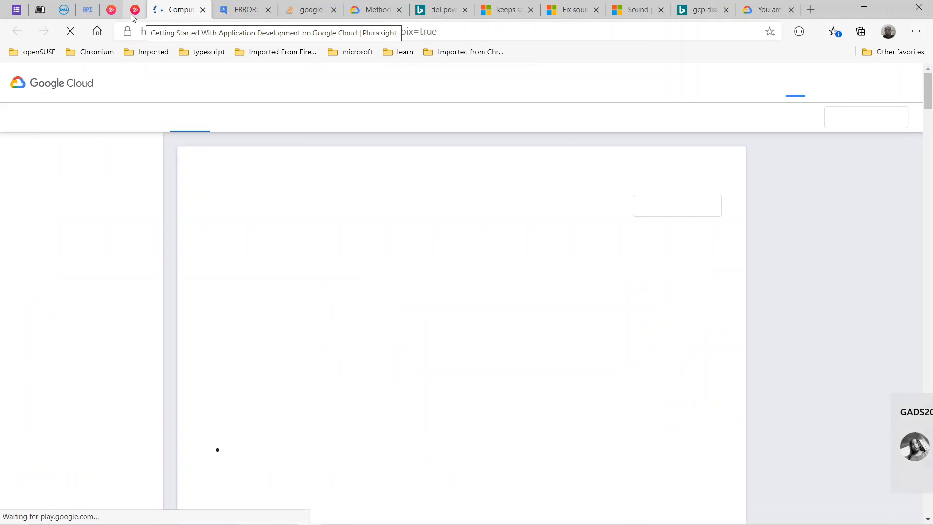
# - Return to the Pluralsight demo and watch the search for the compute.instances.insert method, pausing at its results
pyautogui.click(135, 10)
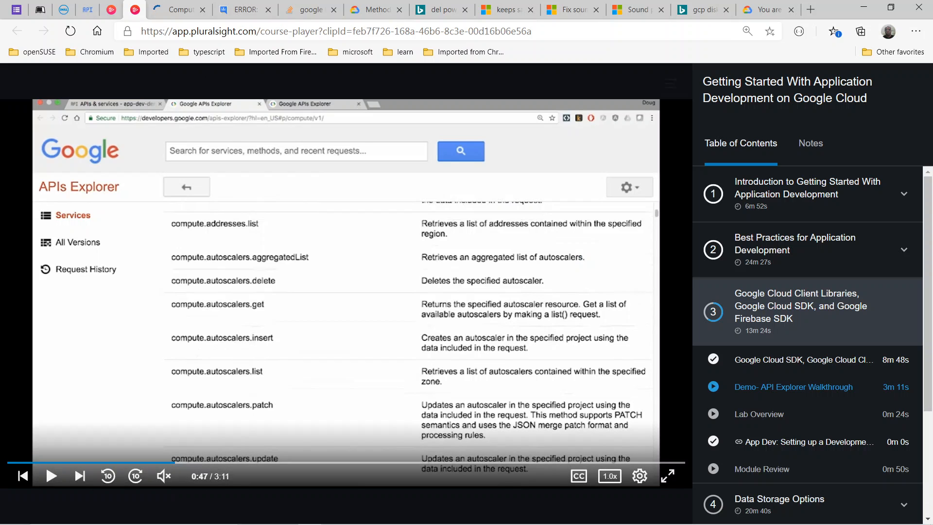
pyautogui.click(254, 288)
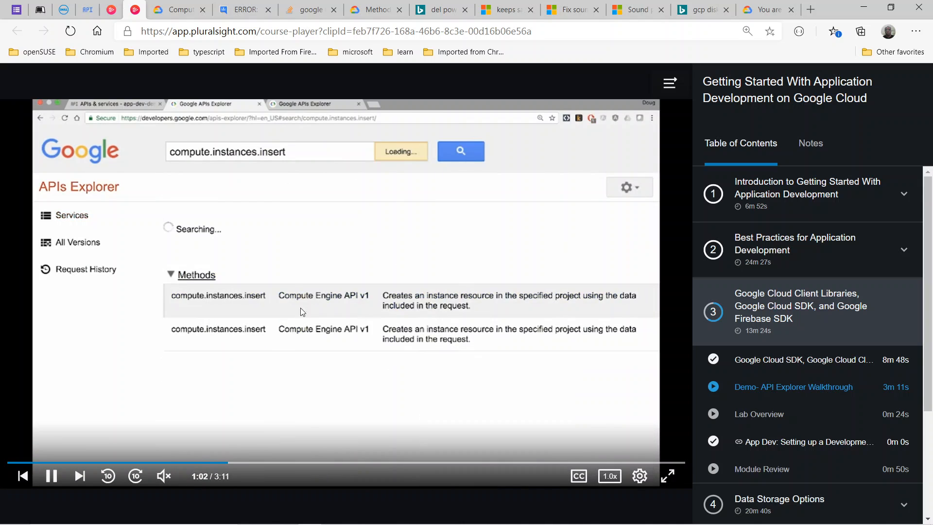
pyautogui.click(230, 181)
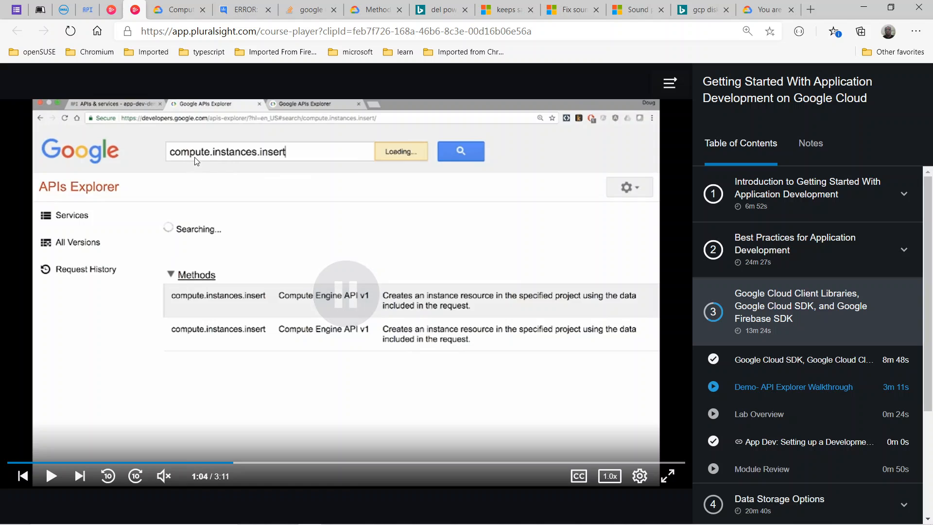
# - Switch to the Compute Engine API reference and open the insert method under the instances REST resource
pyautogui.click(180, 13)
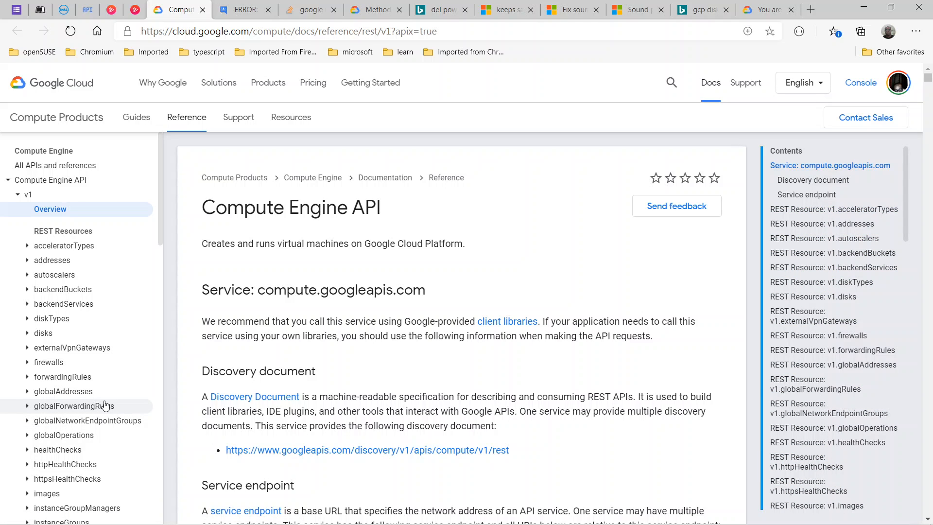
pyautogui.scroll(-3, 106, 389)
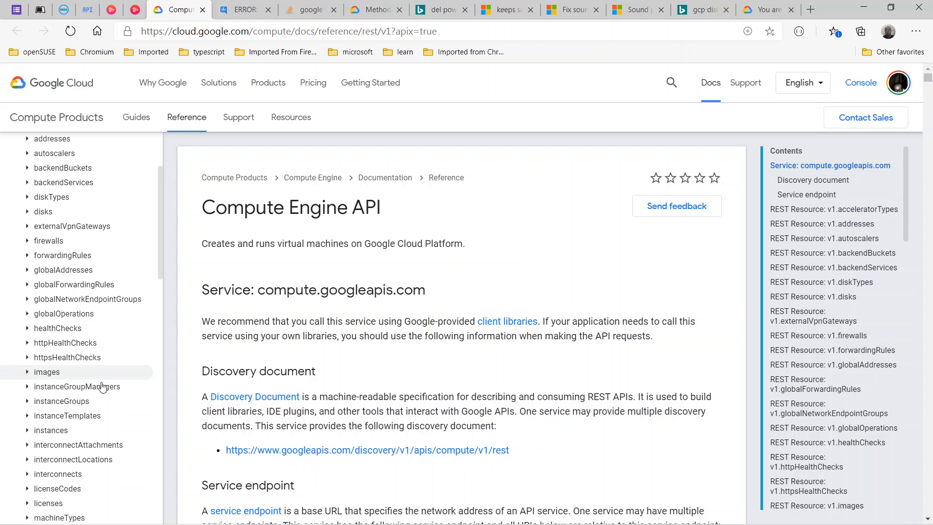
pyautogui.scroll(-5, 97, 389)
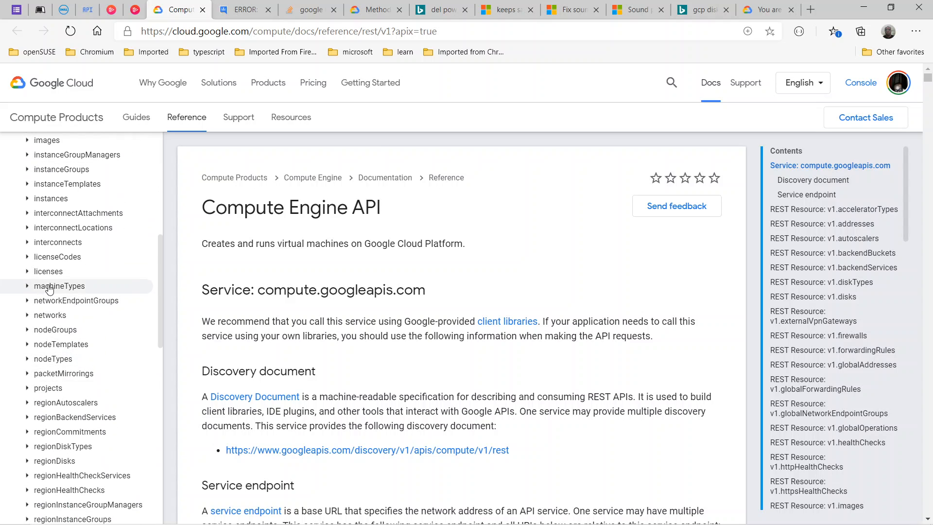
pyautogui.click(28, 204)
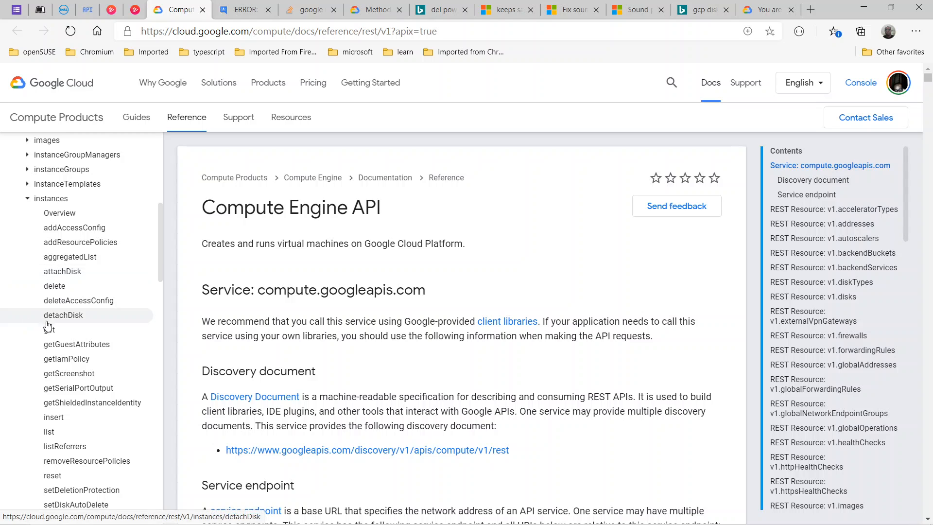
pyautogui.click(53, 417)
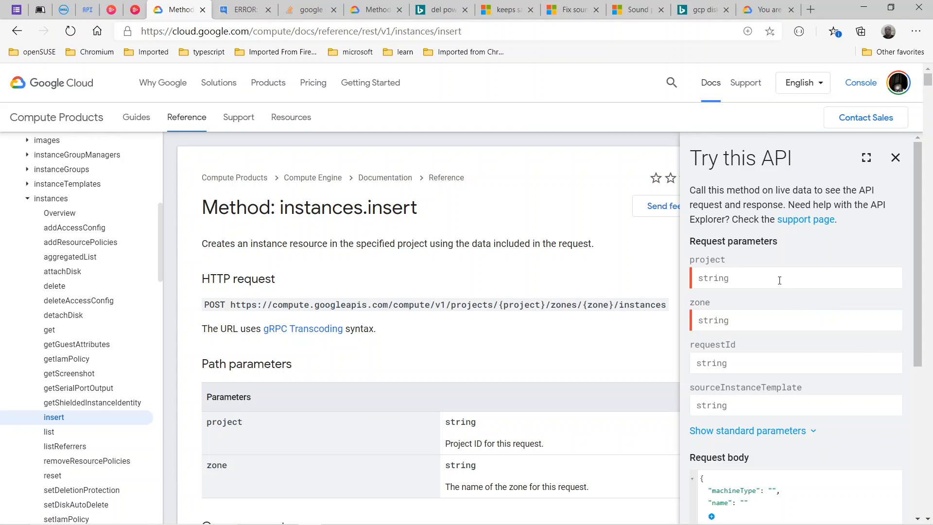
# - Return to the Pluralsight demo and review how the project, zone and request body are handled for compute.instances.insert, replaying the section and pausing
pyautogui.click(135, 10)
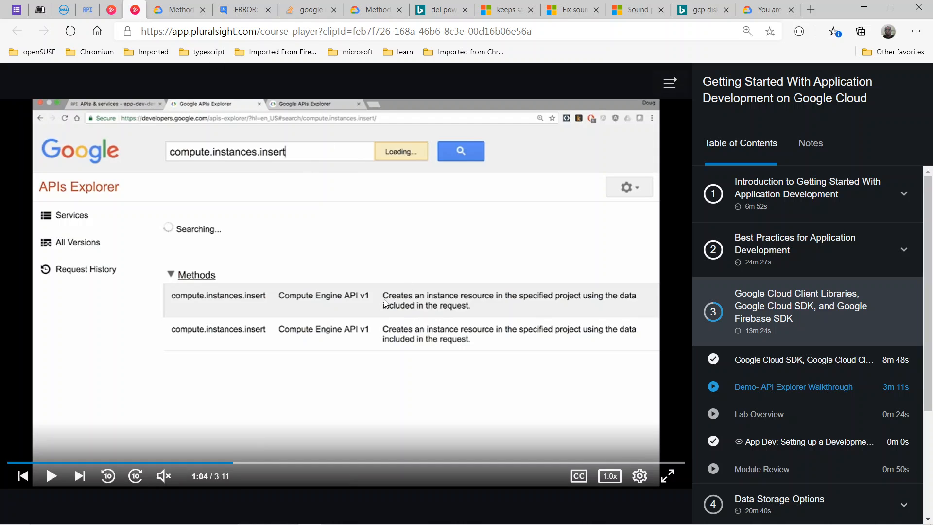
pyautogui.click(51, 475)
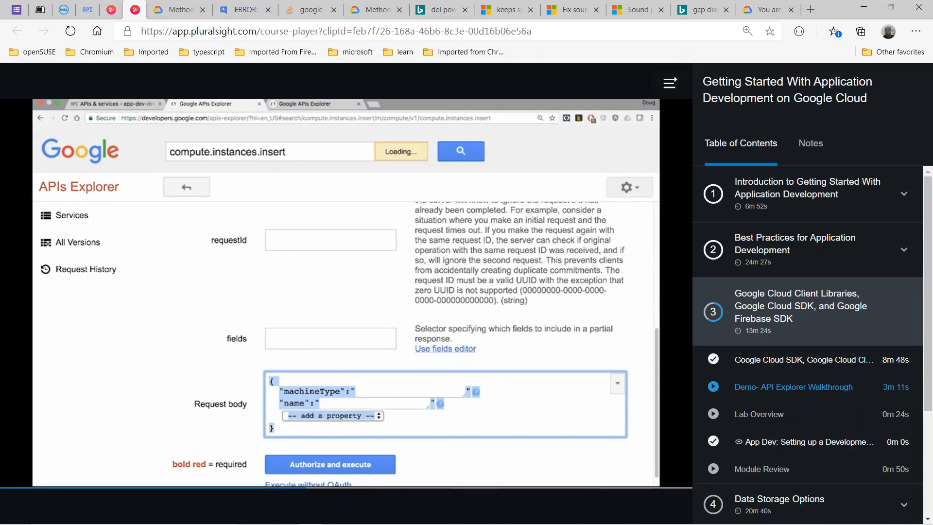
pyautogui.moveTo(342, 333)
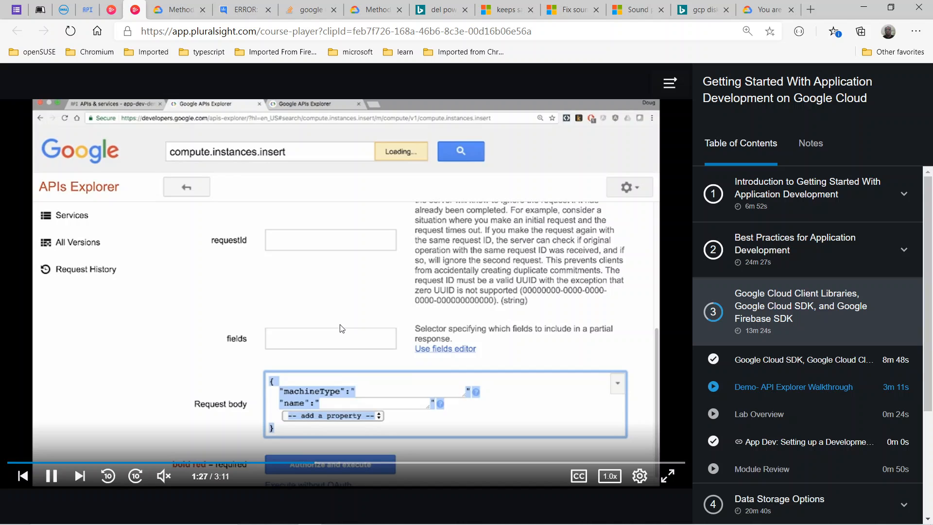
pyautogui.click(228, 462)
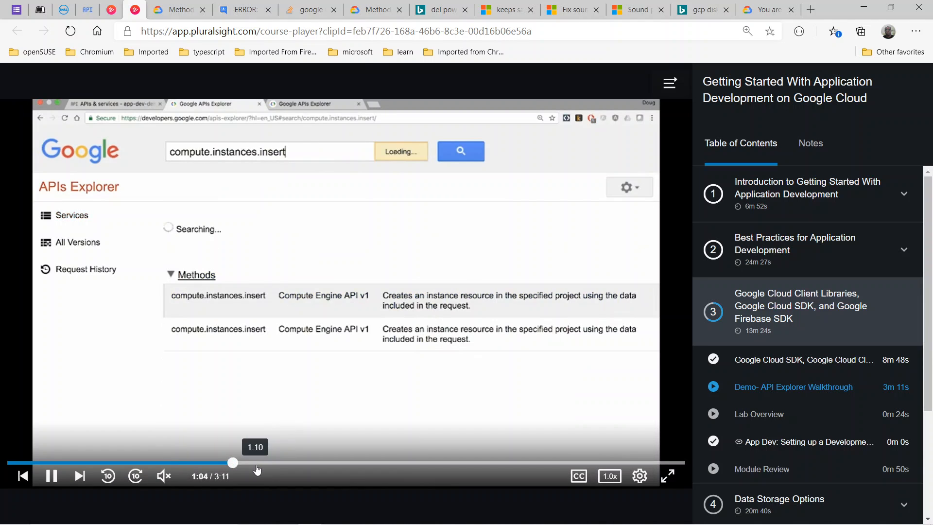
pyautogui.click(259, 462)
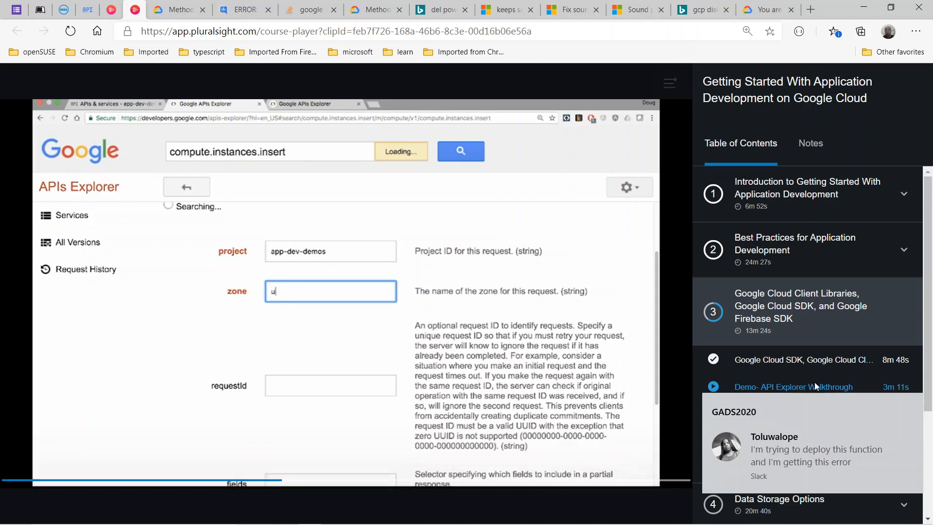
pyautogui.click(908, 404)
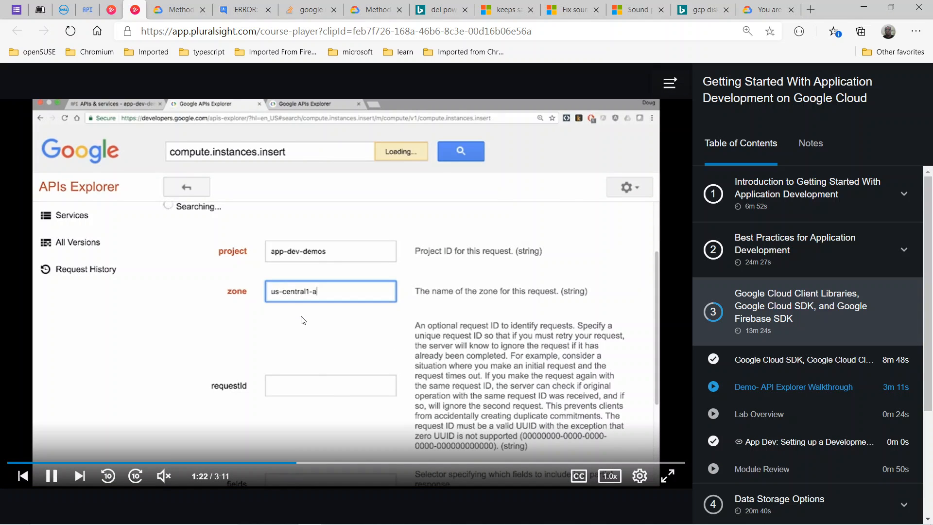
pyautogui.click(303, 320)
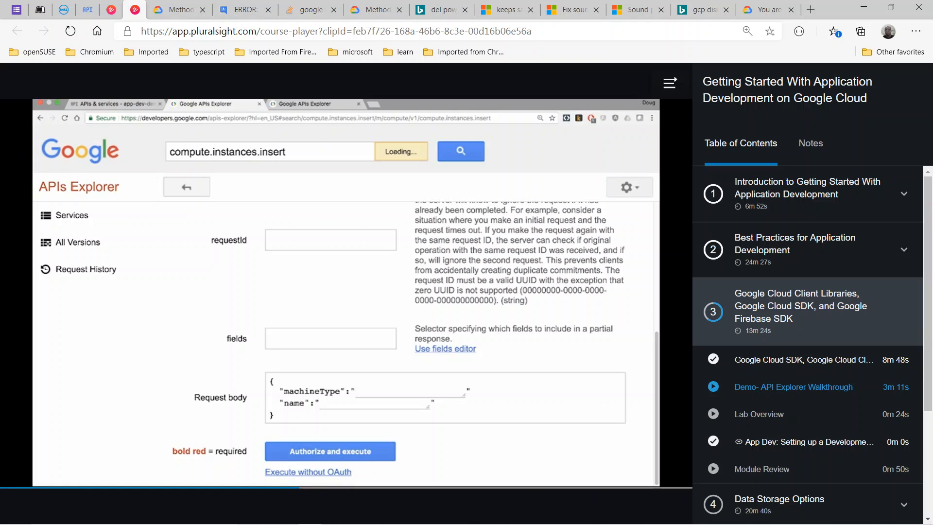
pyautogui.moveTo(284, 381)
pyautogui.moveTo(303, 417)
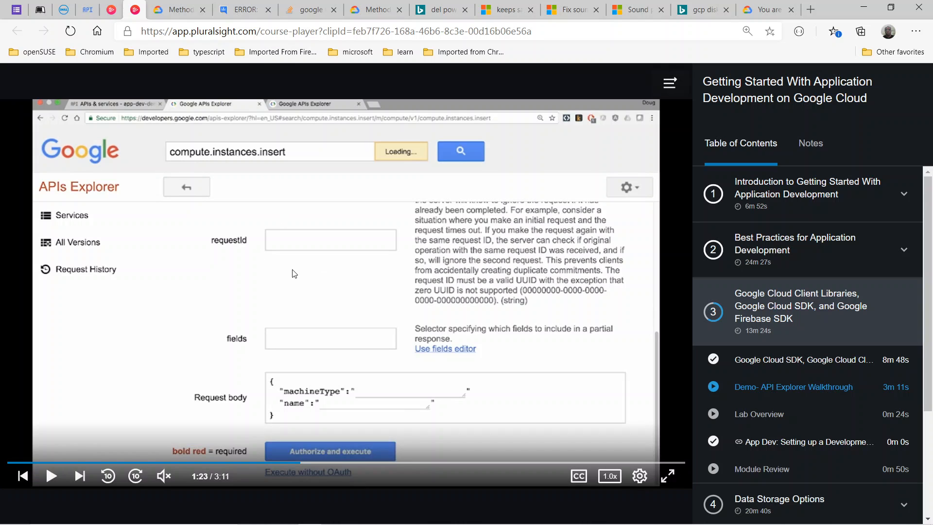
# - Switch to the instances.insert reference page and set the request parameters project to haiflytrap and zone to us-central1-a
pyautogui.click(176, 10)
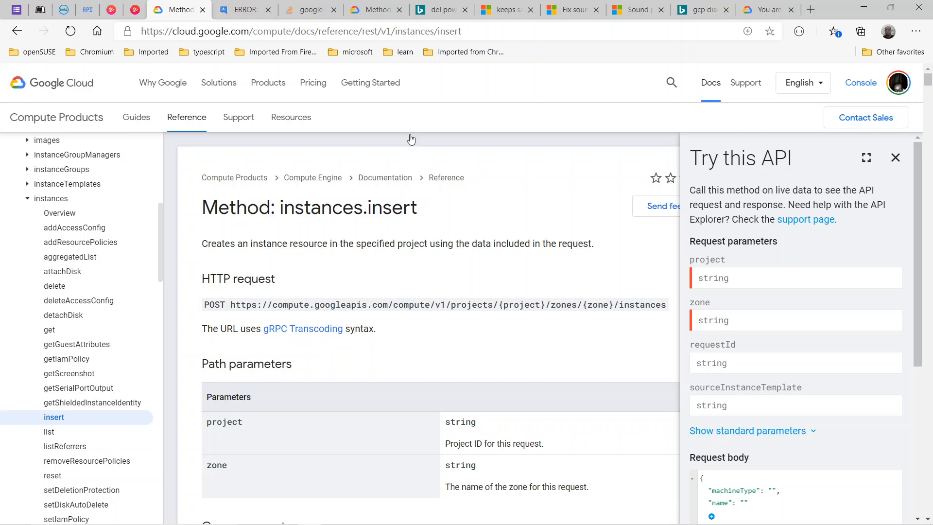
pyautogui.click(735, 281)
pyautogui.write('hai')
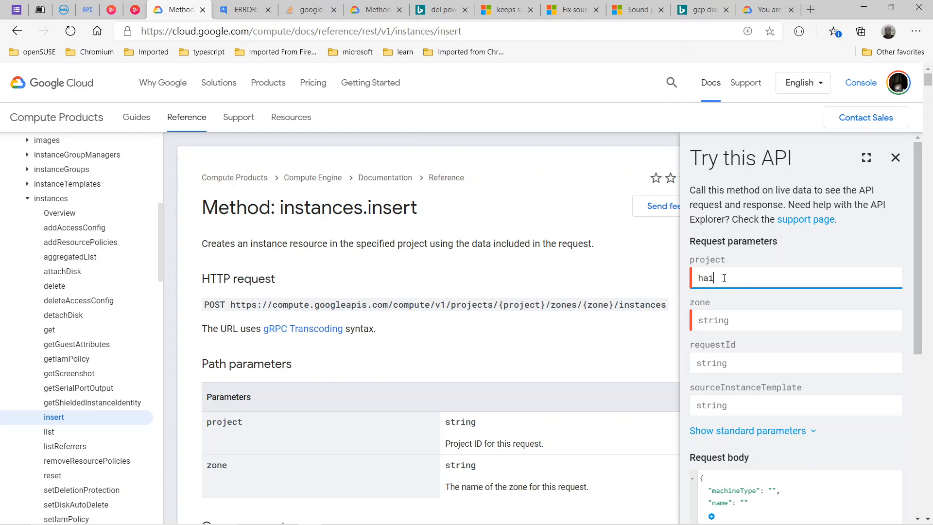
pyautogui.write('flytrap')
pyautogui.press('Tab')
pyautogui.write('us')
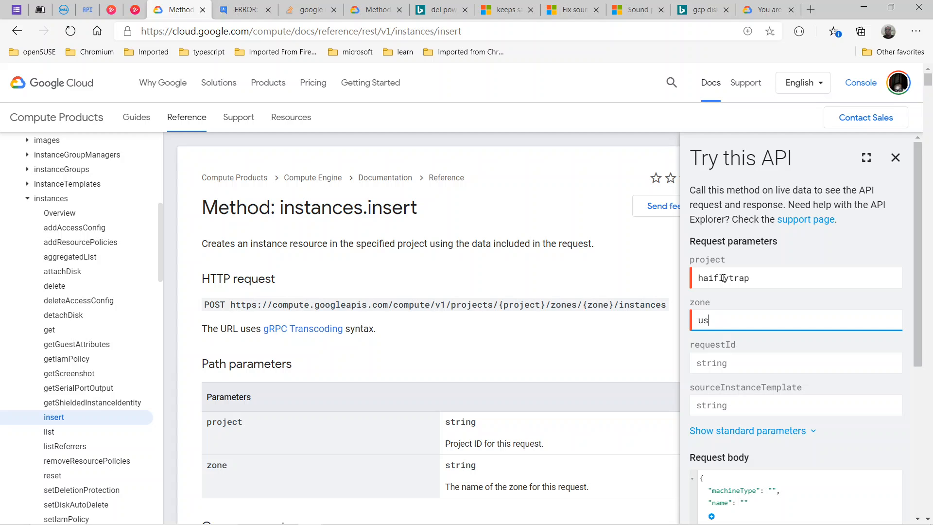
pyautogui.write('-central1-a')
# - Expand the API test form to its large view and examine the request body and credentials sections
pyautogui.click(867, 158)
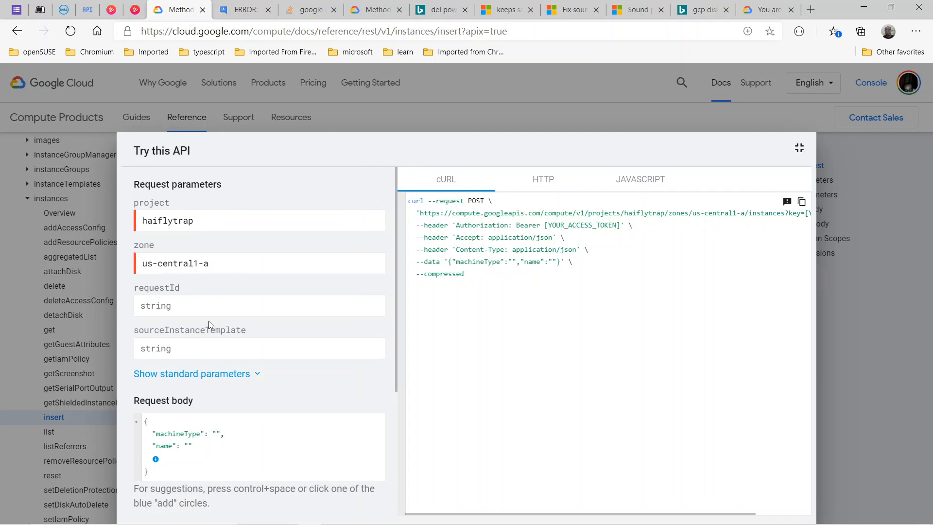
pyautogui.scroll(-1, 209, 324)
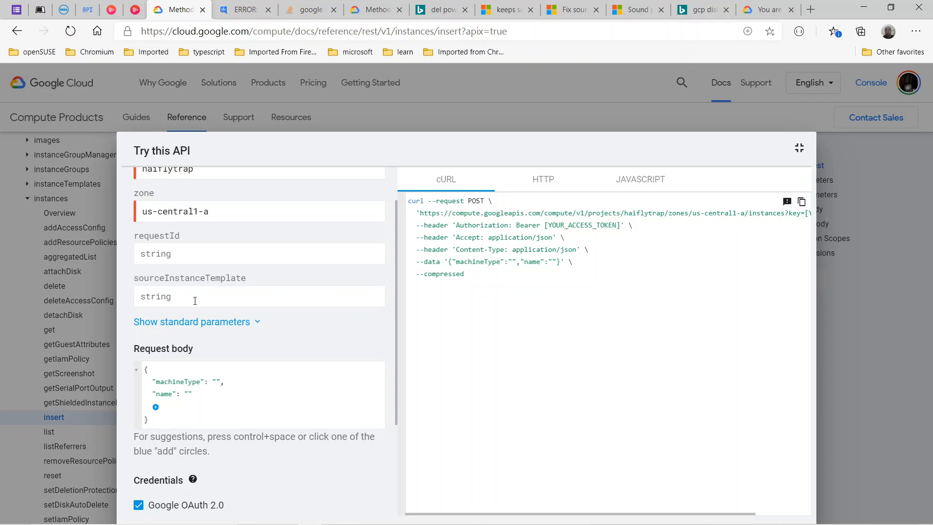
pyautogui.scroll(-1, 199, 318)
pyautogui.scroll(-1, 201, 316)
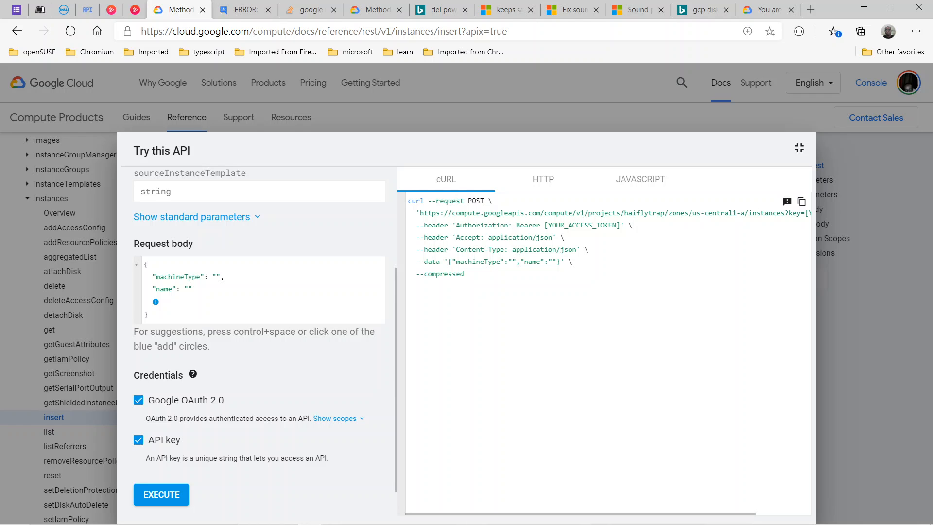
pyautogui.click(453, 331)
pyautogui.moveTo(148, 261); pyautogui.dragTo(190, 314)
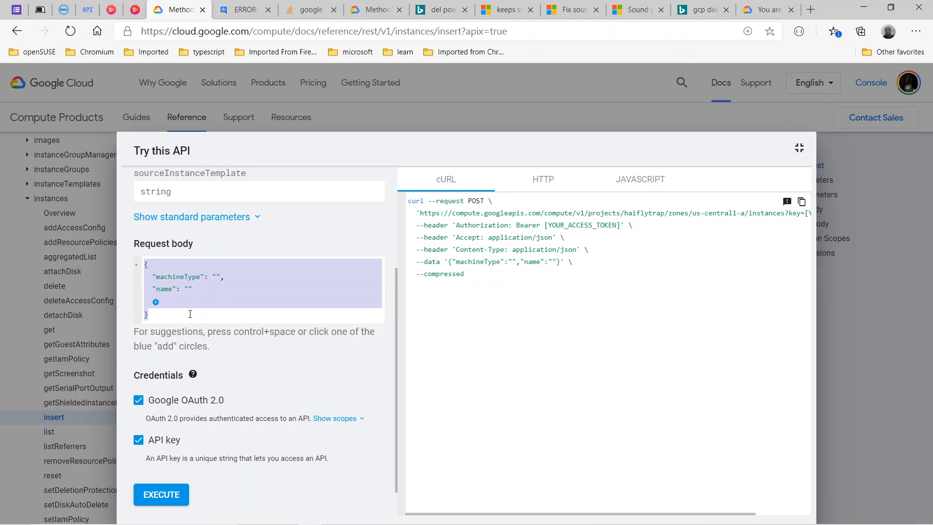
pyautogui.click(198, 294)
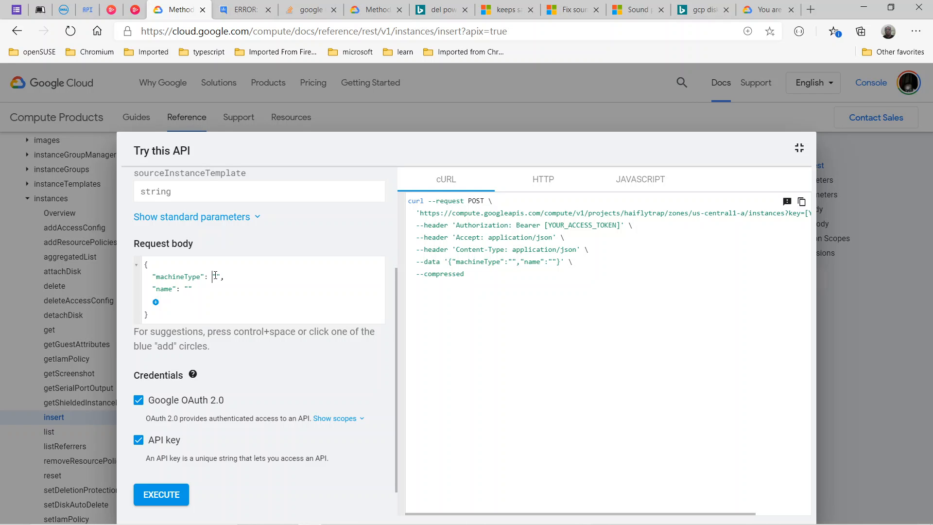
# - Return to the Pluralsight demo and watch how the request body is filled in, pausing at the machineType and networkInterfaces entries
pyautogui.click(135, 10)
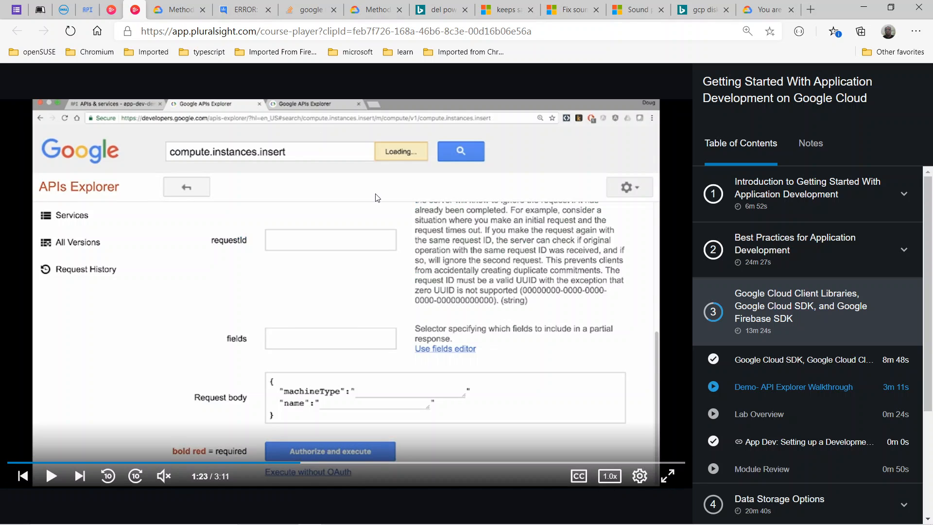
pyautogui.click(389, 311)
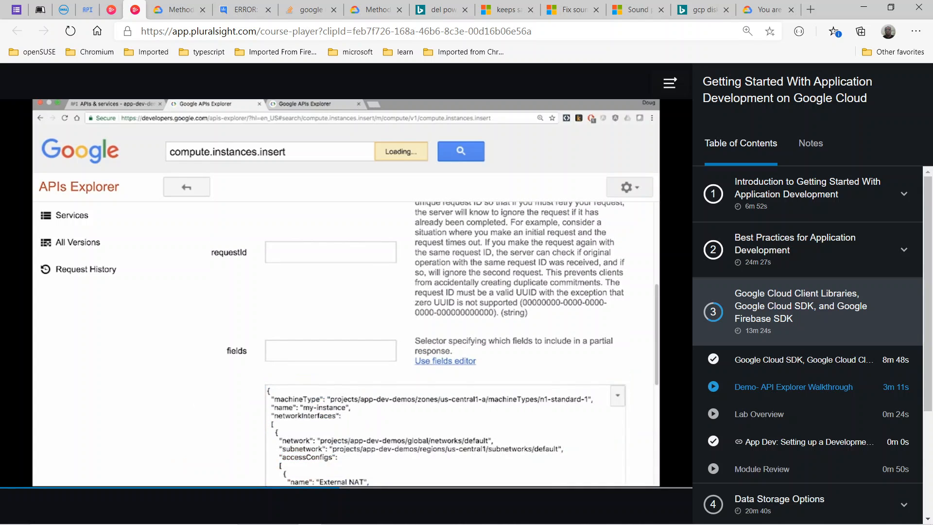
pyautogui.click(383, 323)
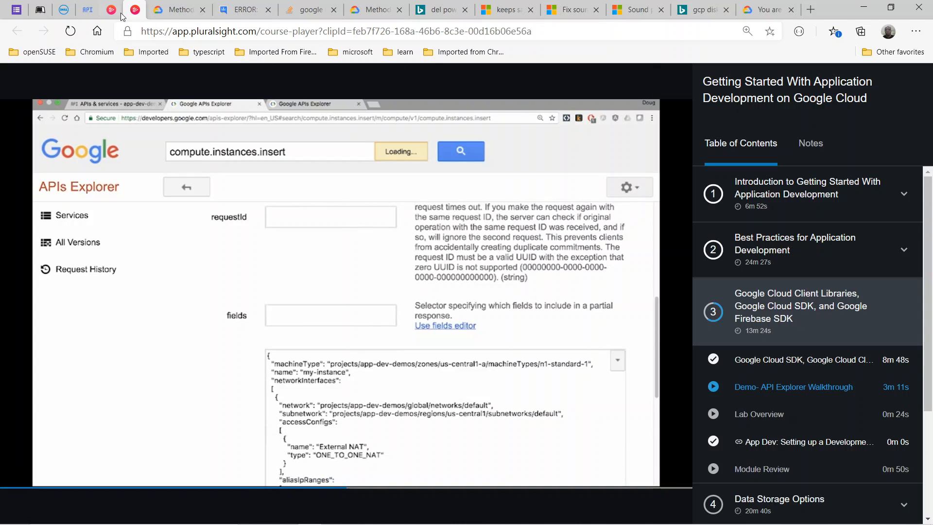
# - Switch to the instances.insert reference page and start the request body's machineType value with compute/v1/projects/haiflytrap
pyautogui.click(168, 12)
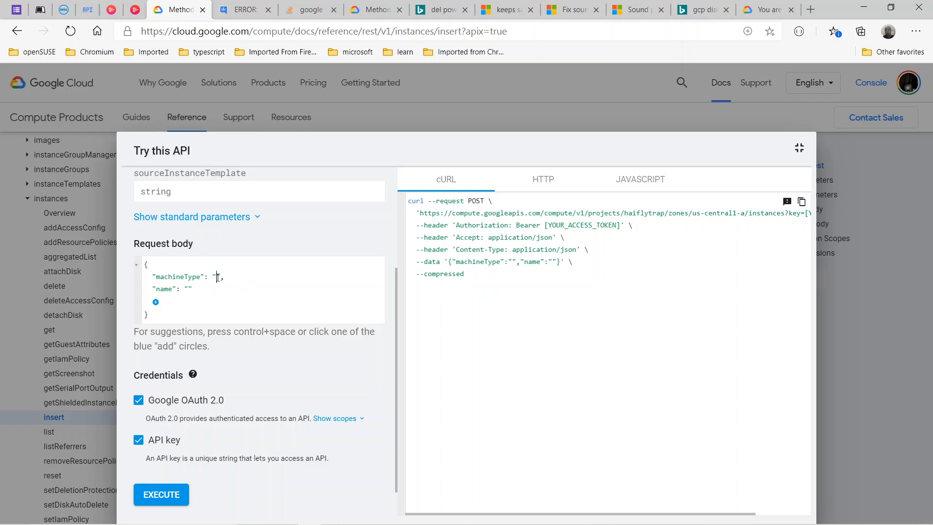
pyautogui.write('compute')
pyautogui.write('/v1/')
pyautogui.write('projects')
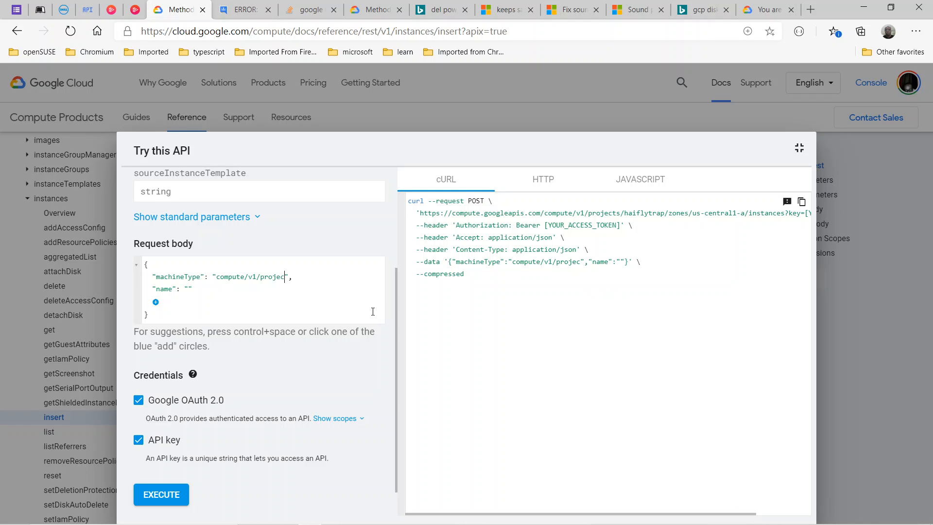
pyautogui.write('/haify')
pyautogui.press('BackSpace')
pyautogui.write('lytrap')
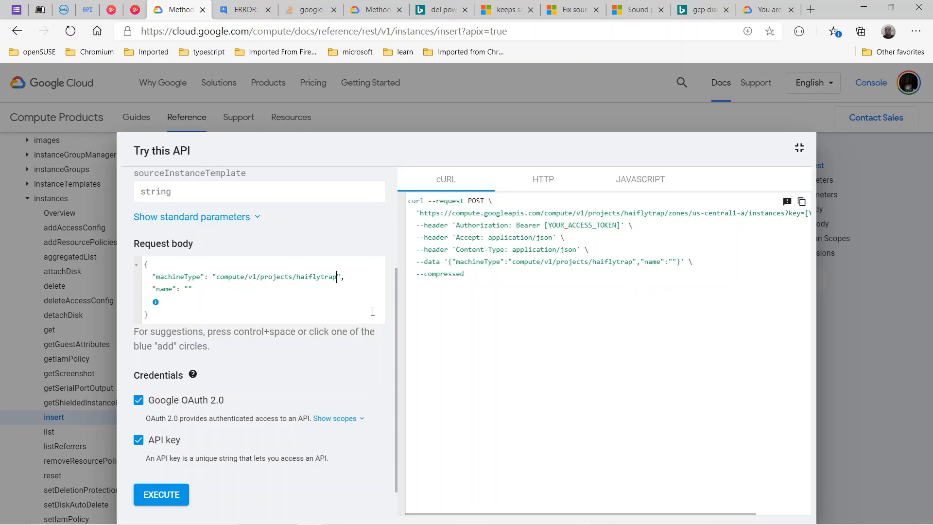
# - Extend the machineType path in the request body with /zones/us-central1-a/
pyautogui.write('/xone')
pyautogui.press('BackSpace')
pyautogui.press('BackSpace')
pyautogui.press('BackSpace')
pyautogui.press('BackSpace')
pyautogui.write('zones/')
pyautogui.write('us-ce')
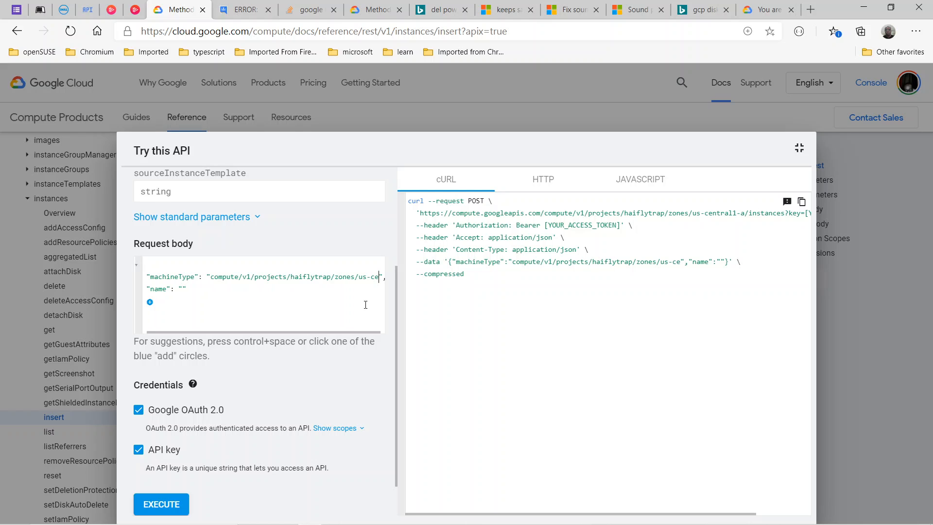
pyautogui.write('nrra')
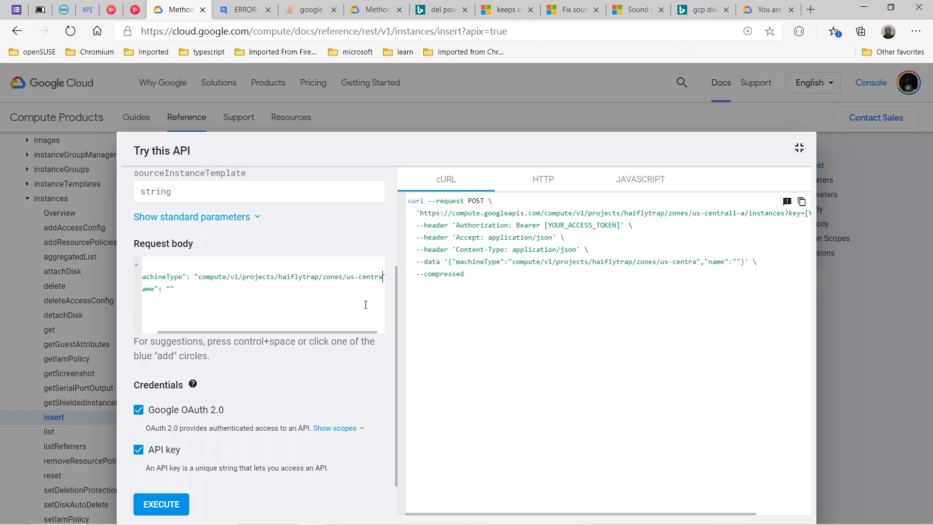
pyautogui.write('l1-a')
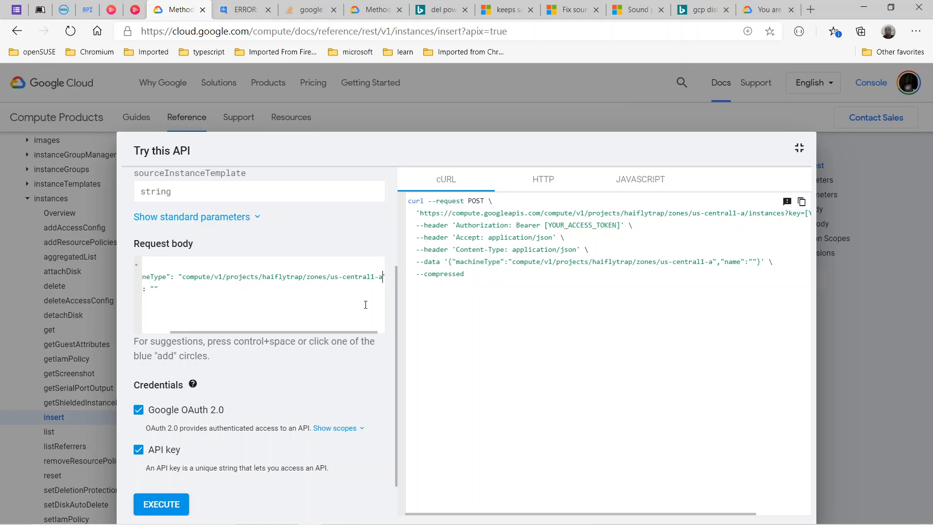
pyautogui.write('/')
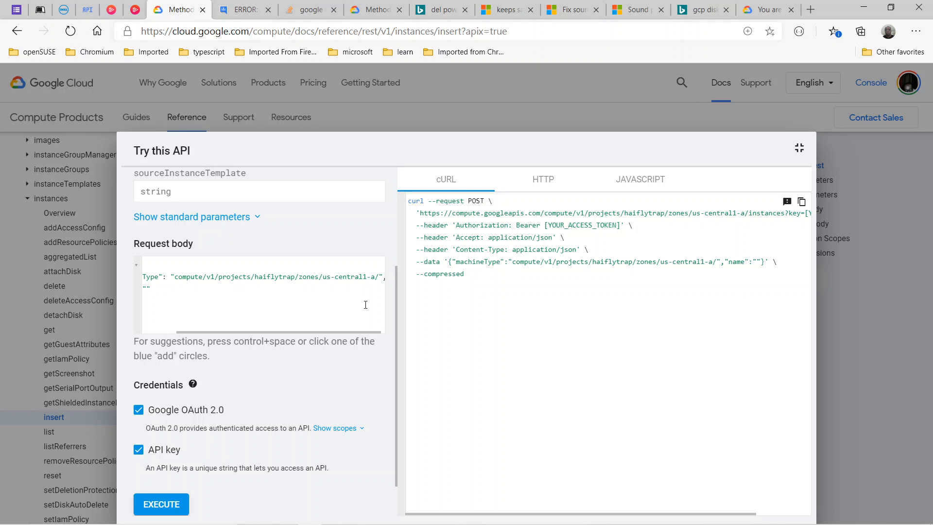
# - Complete the machineType path in the request body with machineTypes/f1-micro
pyautogui.write('machin')
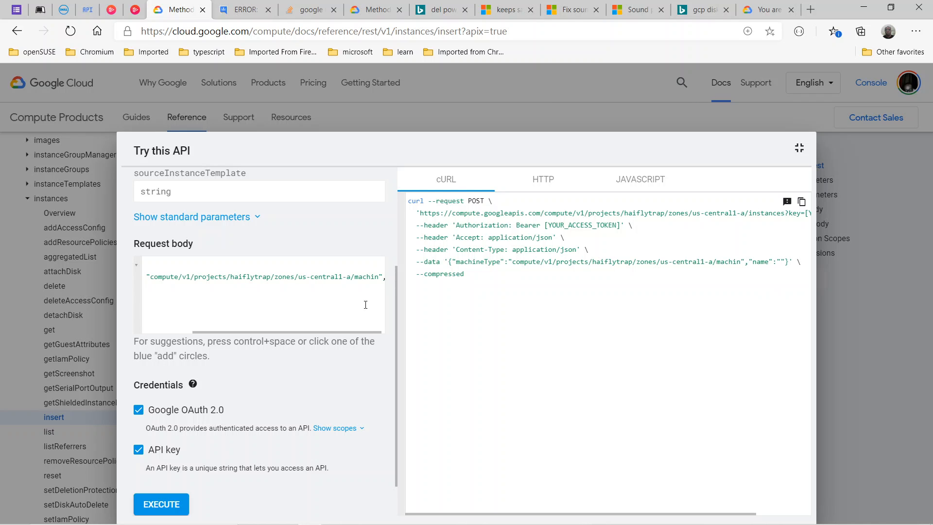
pyautogui.write('e')
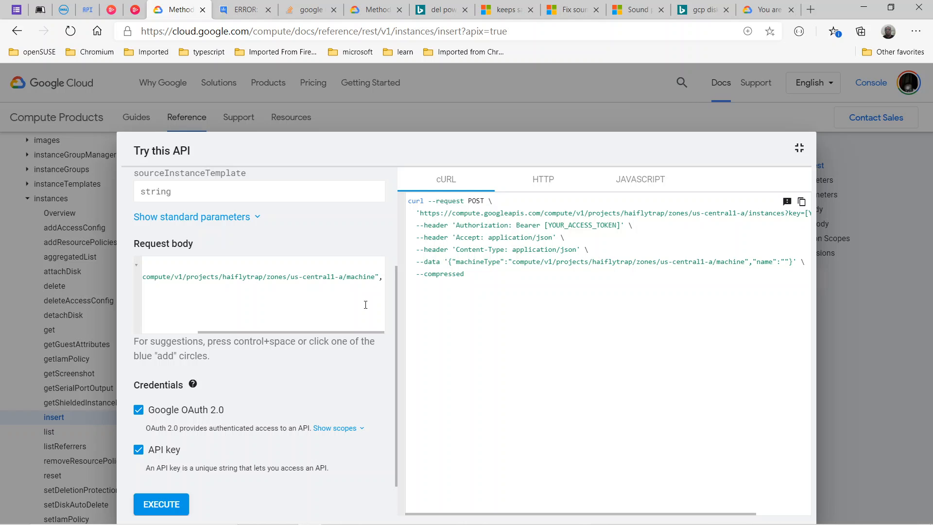
pyautogui.write('Types/')
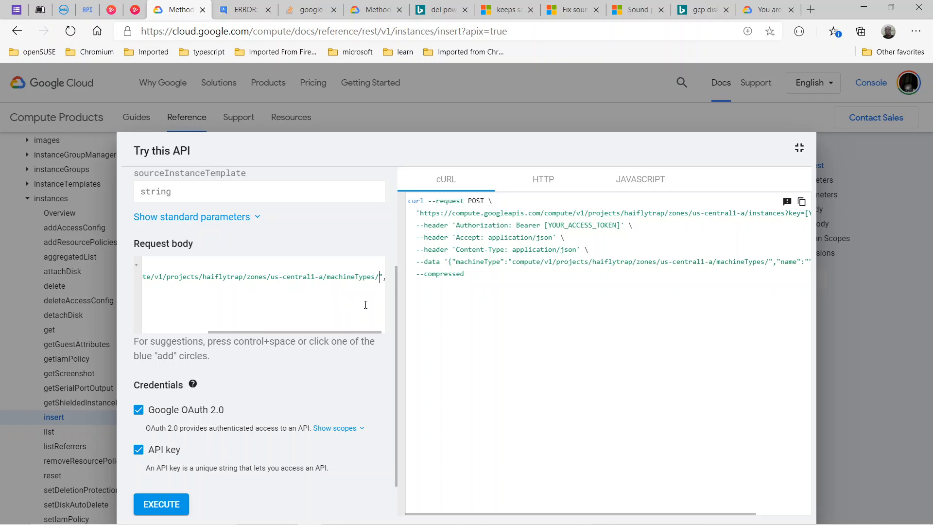
pyautogui.write('f')
pyautogui.write('1-')
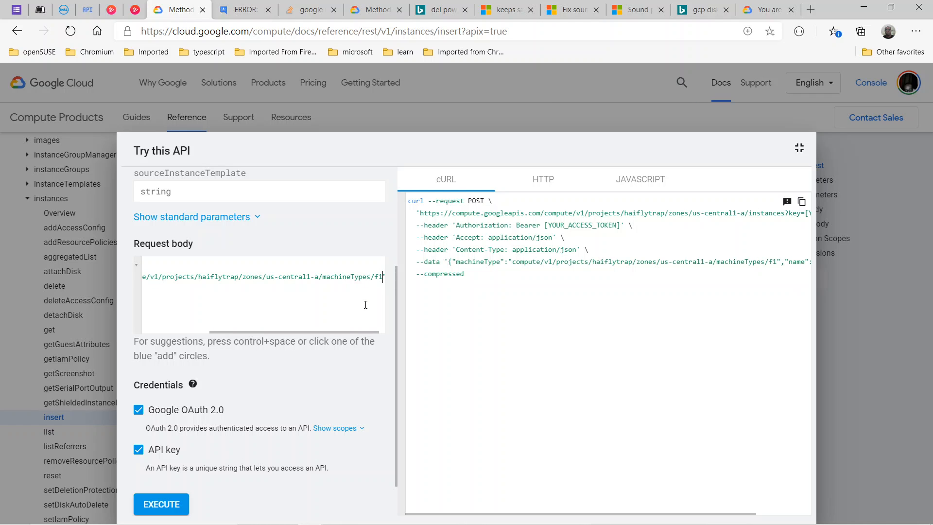
pyautogui.write('mico",')
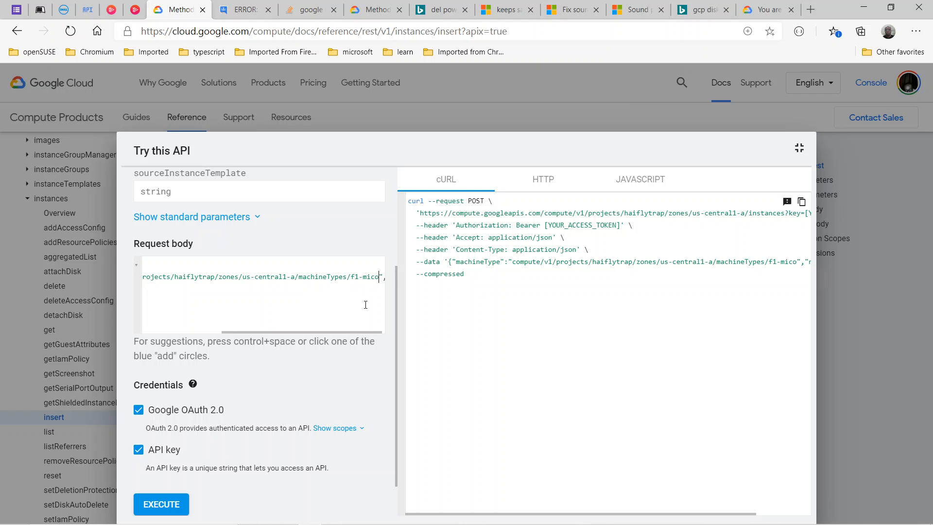
pyautogui.press('BackSpace')
pyautogui.write('ro')
# - Switch to the instance-template.json file in Notepad, look through it and place its window beside the request body
pyautogui.moveTo(515, 523)
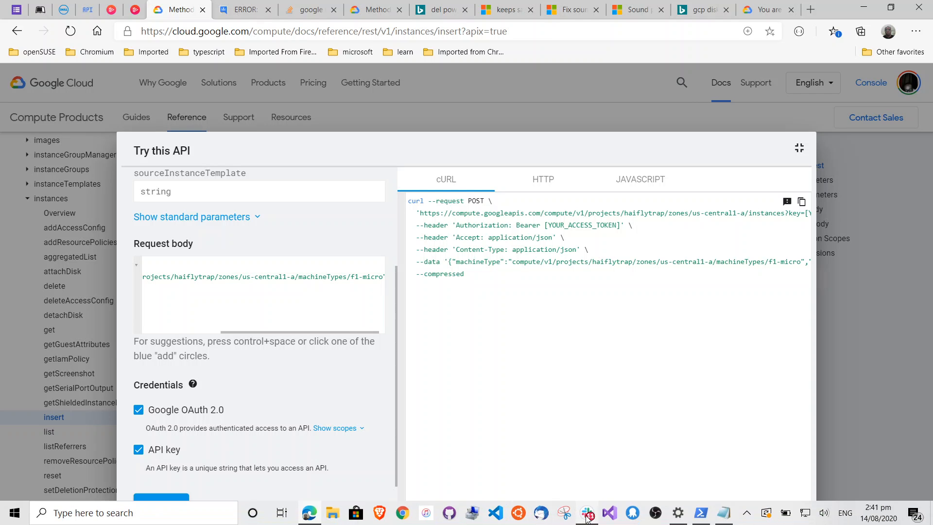
pyautogui.press('super+Tab')
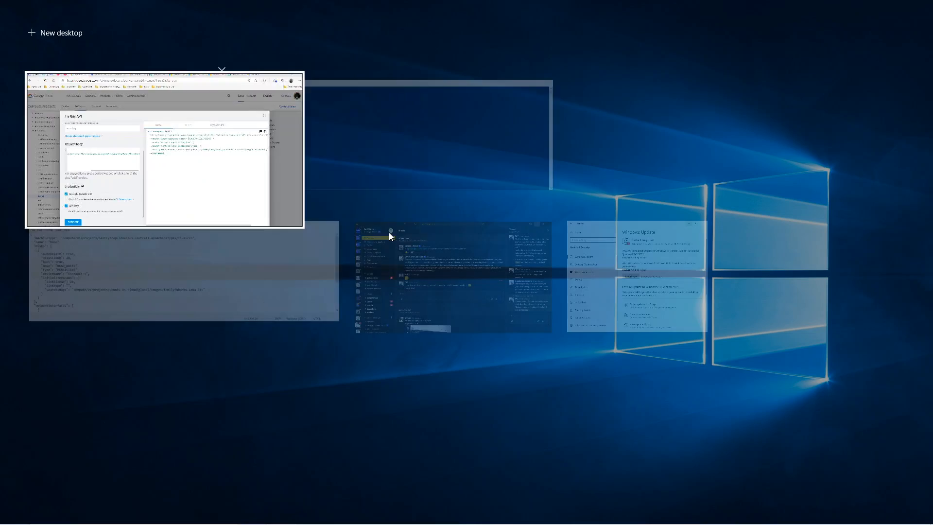
pyautogui.click(291, 277)
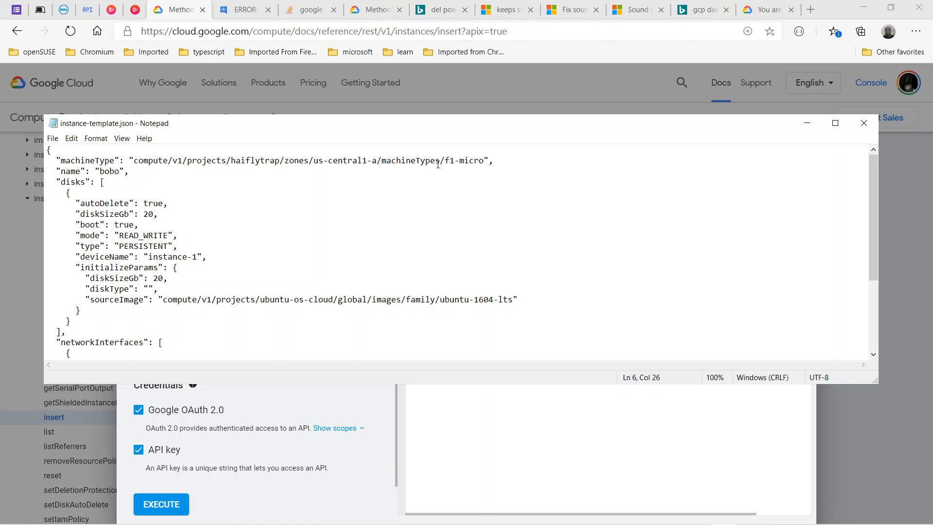
pyautogui.moveTo(380, 123); pyautogui.dragTo(474, 90)
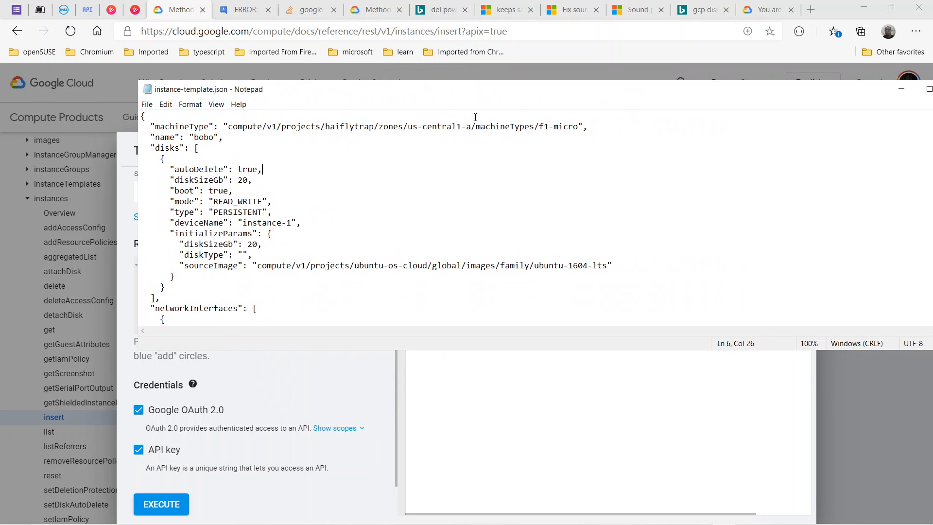
pyautogui.scroll(-4, 427, 204)
pyautogui.scroll(4, 427, 210)
pyautogui.moveTo(346, 90); pyautogui.dragTo(638, 91)
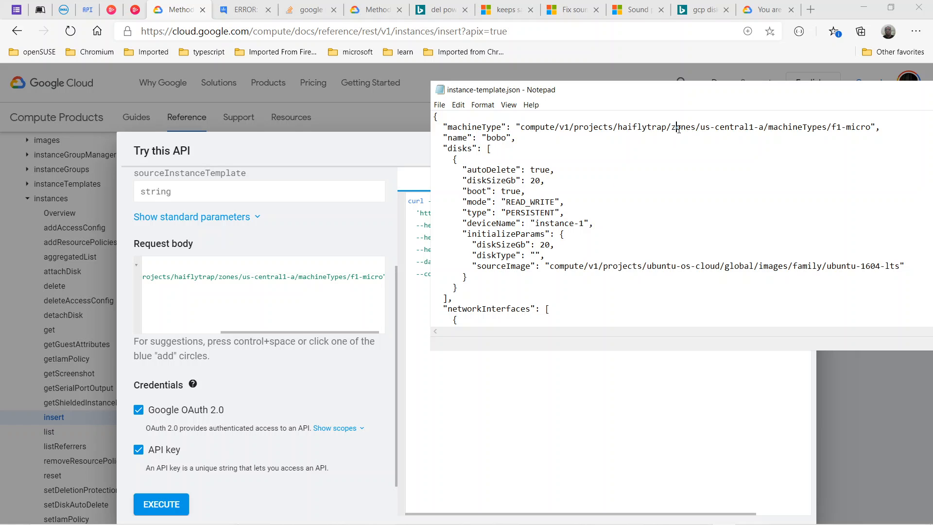
# - Examine each segment of the machineType path in the template, from the project through the zone to the machine type
pyautogui.moveTo(715, 128); pyautogui.dragTo(850, 128)
pyautogui.click(585, 127)
pyautogui.click(532, 128)
pyautogui.click(573, 128)
pyautogui.moveTo(670, 129); pyautogui.dragTo(515, 138)
pyautogui.click(714, 129)
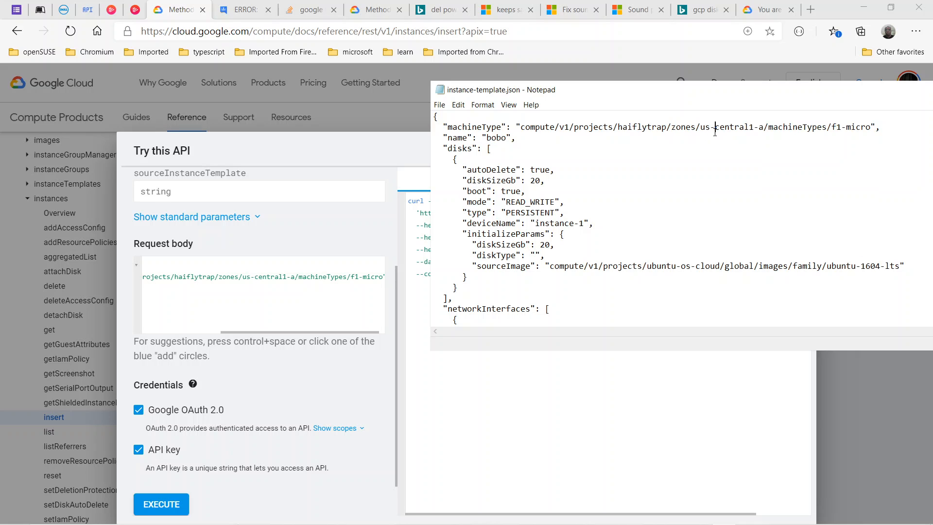
pyautogui.click(780, 133)
pyautogui.click(845, 128)
# - Set the instance name in the request body to bobo, consulting the template in Notepad
pyautogui.click(266, 322)
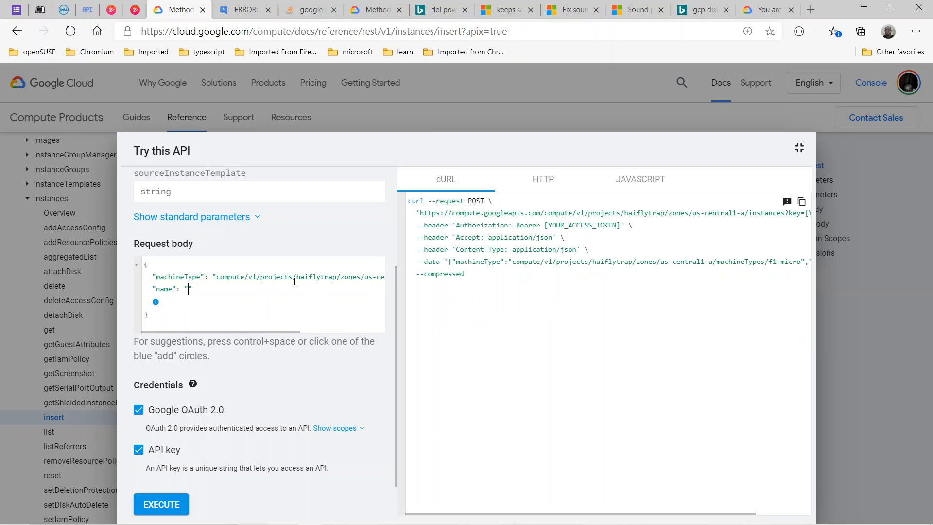
pyautogui.write('bobo')
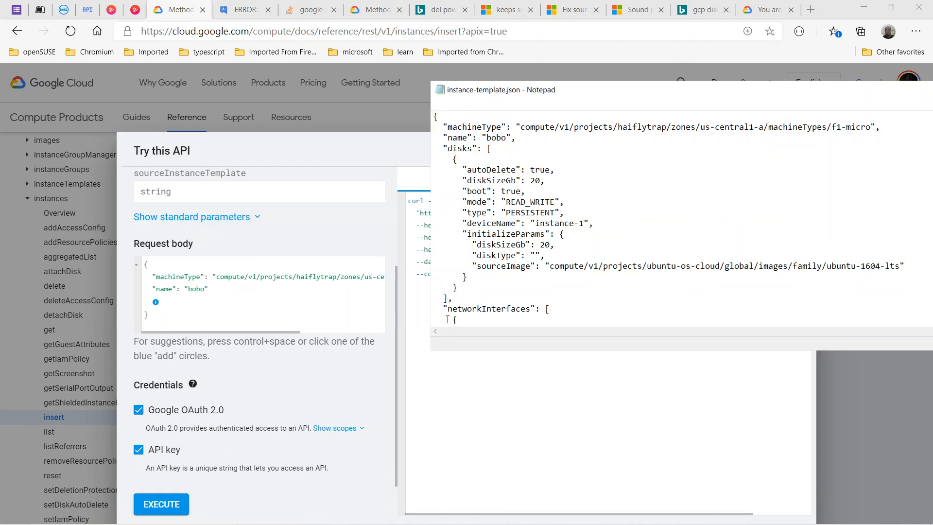
pyautogui.hotkey('alt', 'Tab')
# - Add a disks array containing one empty item to the request body after the name property
pyautogui.click(205, 307)
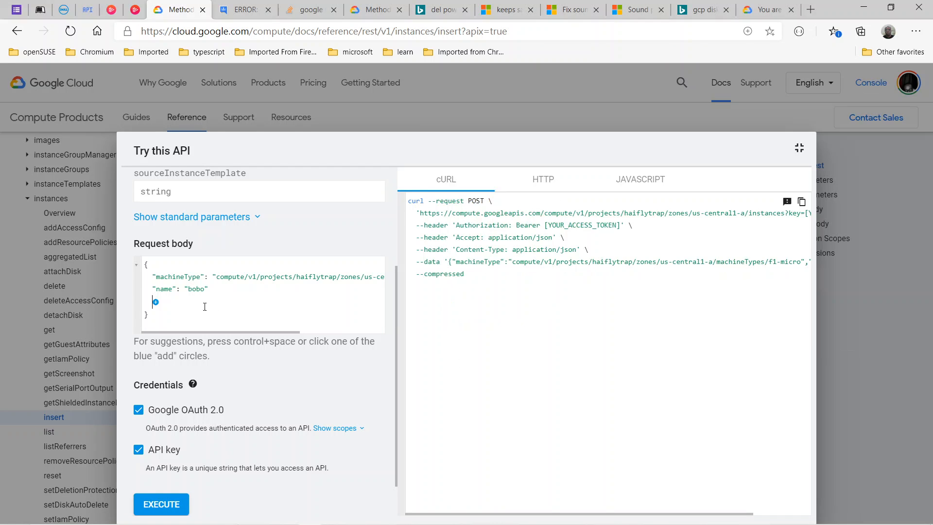
pyautogui.click(156, 301)
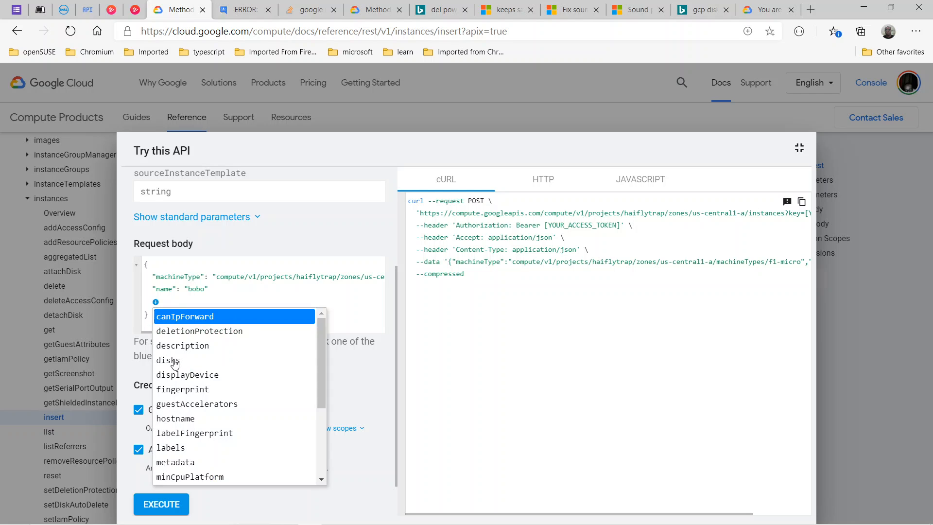
pyautogui.click(172, 360)
pyautogui.click(164, 314)
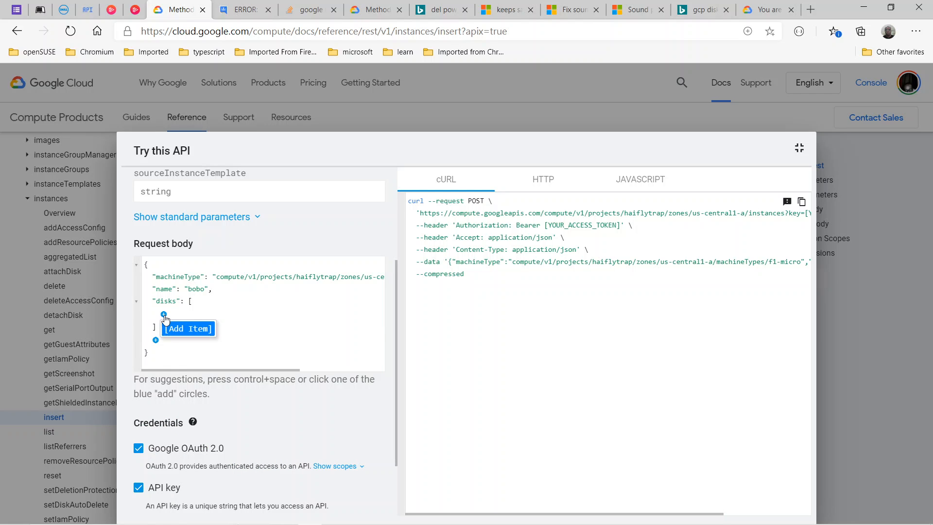
pyautogui.click(175, 329)
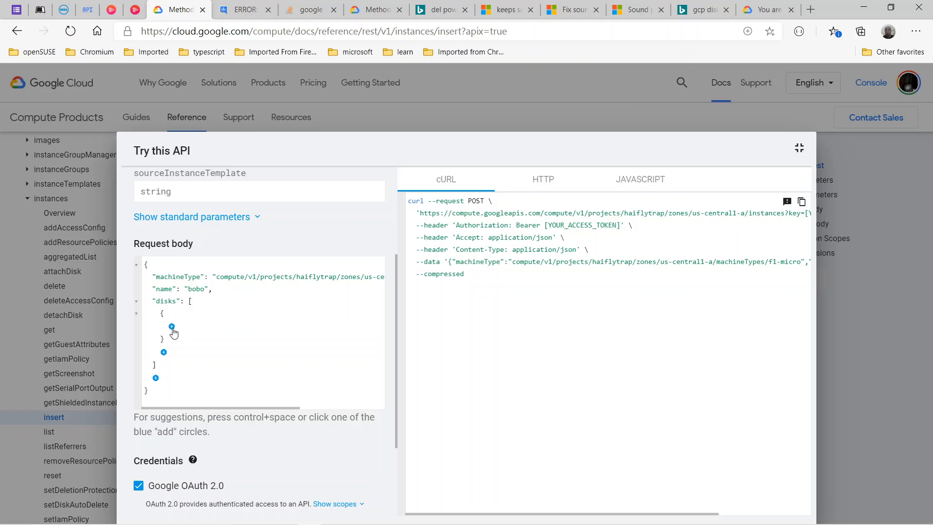
# - Add an autoDelete property set to true to the disks item in the request body
pyautogui.click(172, 327)
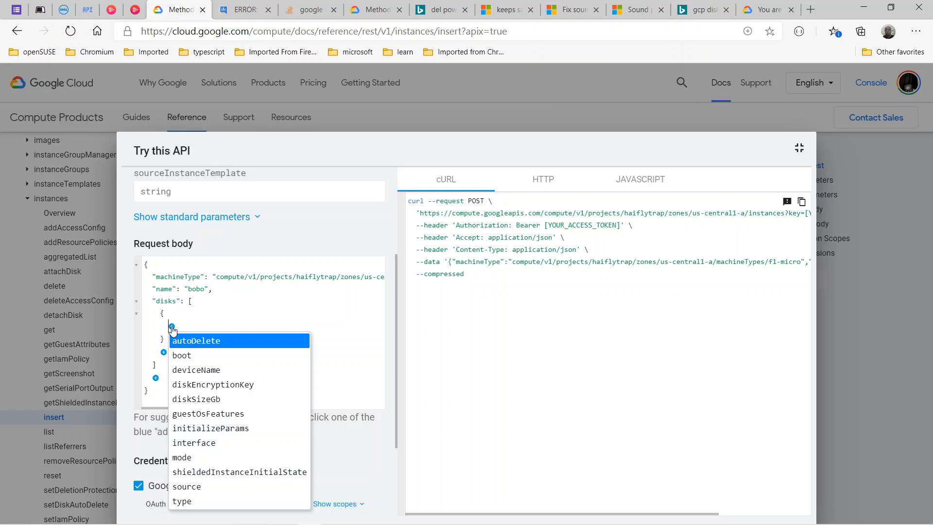
pyautogui.click(198, 341)
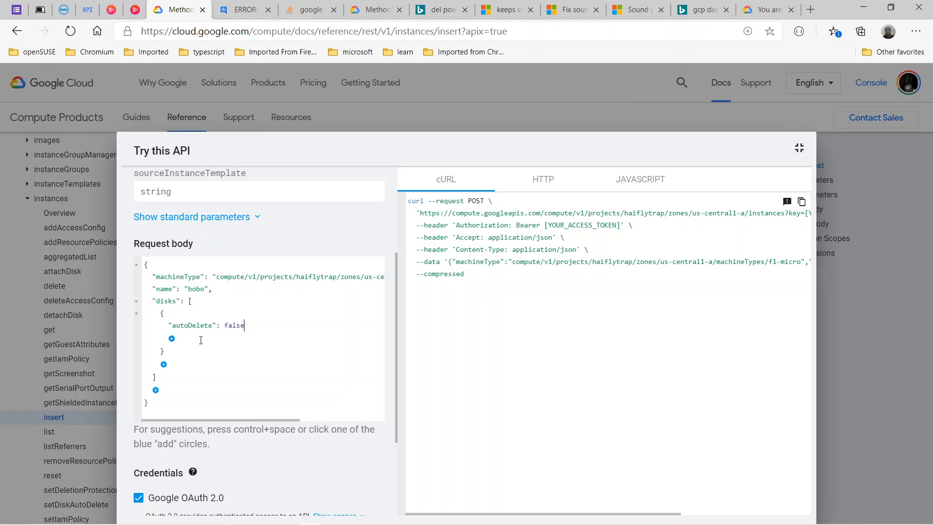
pyautogui.press('BackSpace')
pyautogui.press('BackSpace')
pyautogui.press('BackSpace')
pyautogui.press('BackSpace')
pyautogui.press('BackSpace')
pyautogui.write('tru')
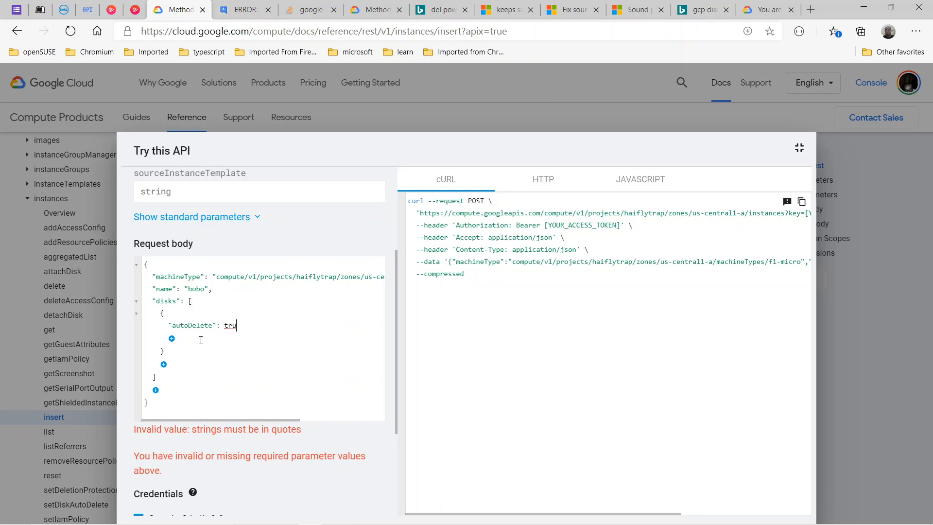
pyautogui.write('e')
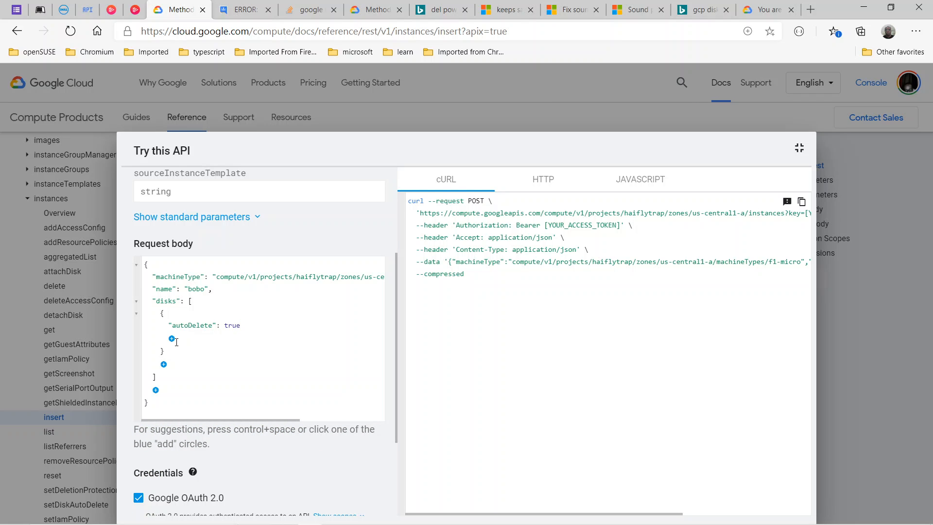
# - Add a boot property set to true after autoDelete in the disks item
pyautogui.click(171, 338)
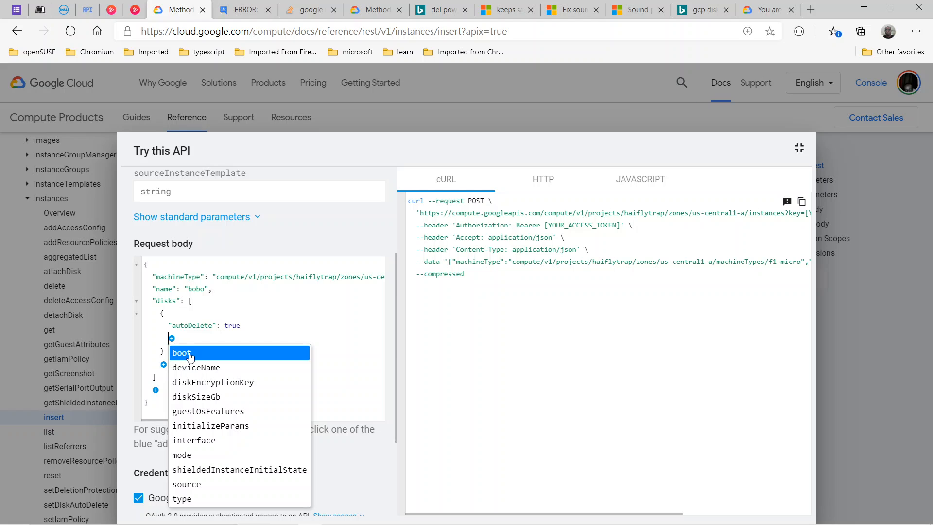
pyautogui.click(184, 354)
pyautogui.press('BackSpace')
pyautogui.press('BackSpace')
pyautogui.press('BackSpace')
pyautogui.press('BackSpace')
pyautogui.press('BackSpace')
pyautogui.write('ttu')
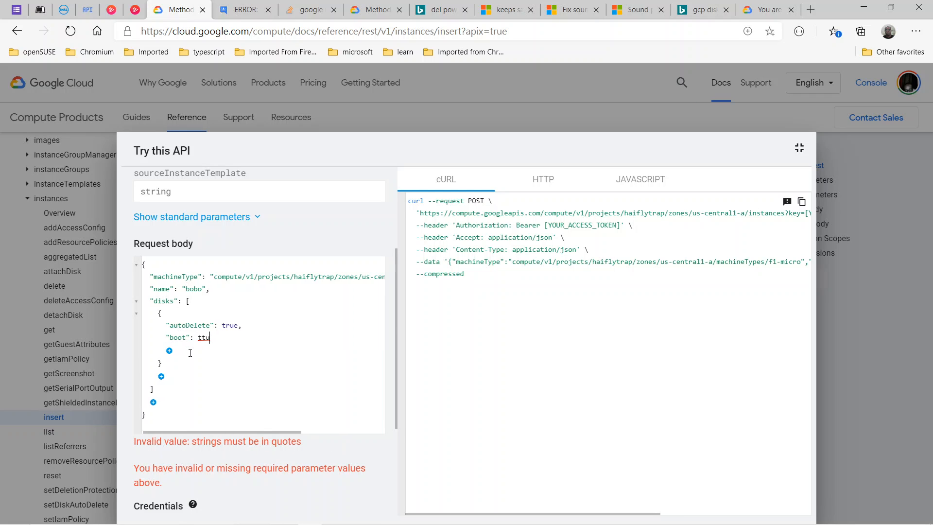
pyautogui.press('BackSpace')
pyautogui.write('rue')
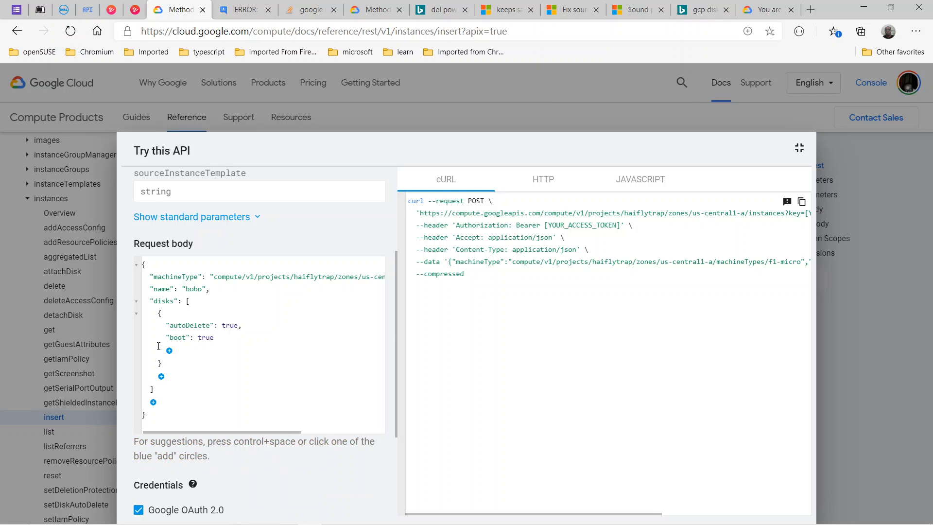
# - Add an empty deviceName property and a diskSizeGb property of 20 to the disks item
pyautogui.click(169, 350)
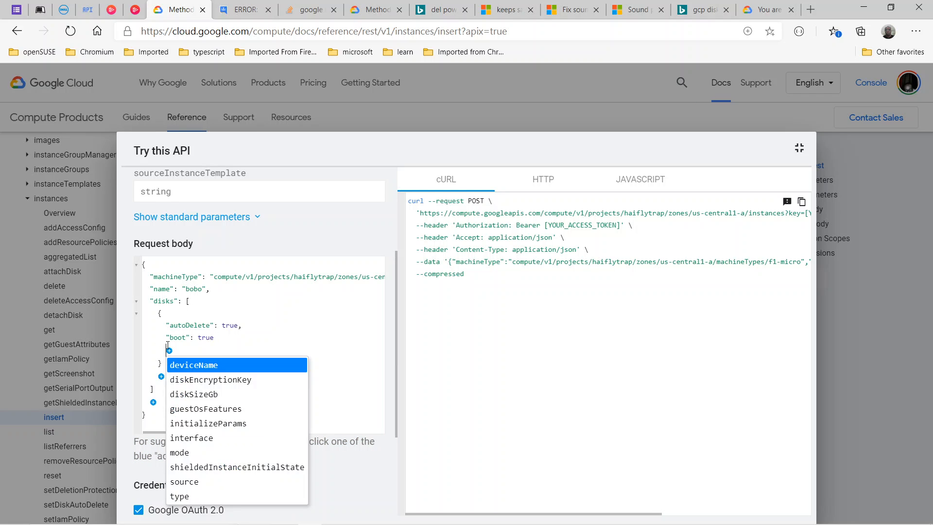
pyautogui.click(199, 367)
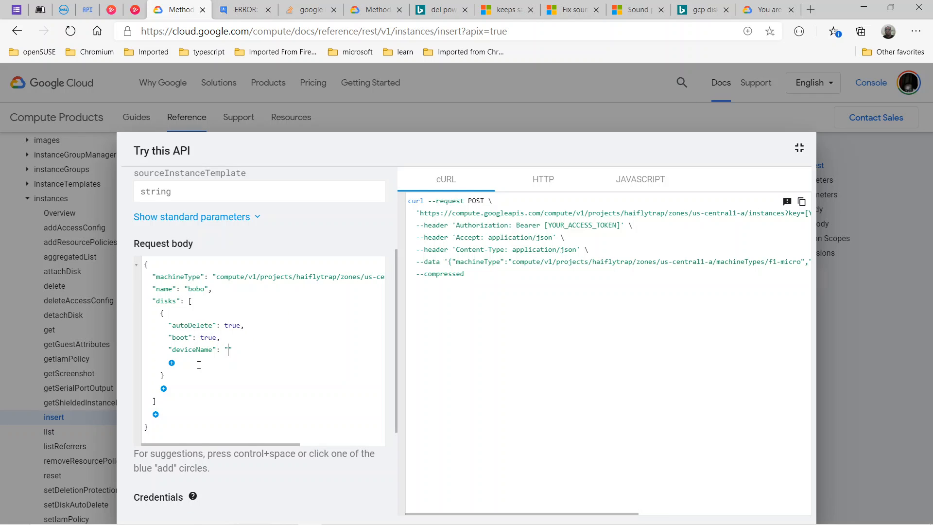
pyautogui.click(172, 362)
pyautogui.click(189, 392)
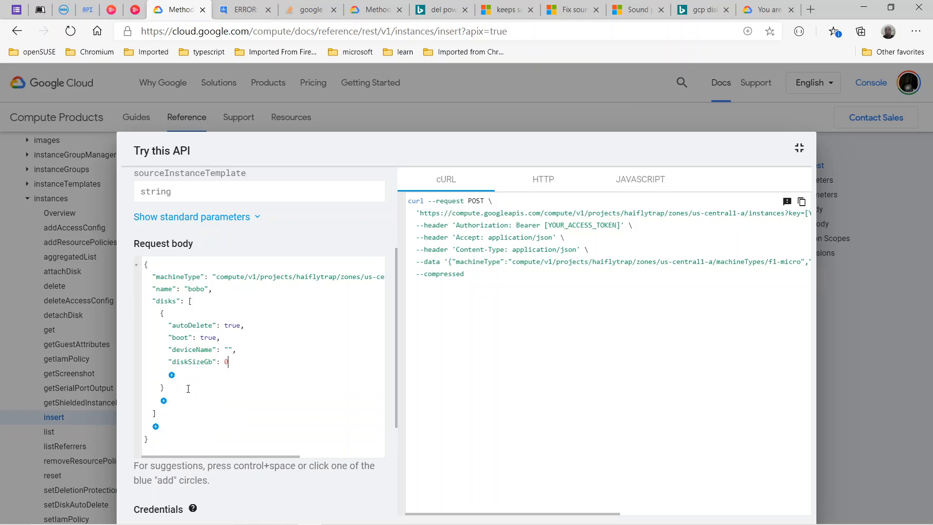
pyautogui.write('20')
# - Add a mode property without a value and an empty initializeParams object to the disks item
pyautogui.click(172, 375)
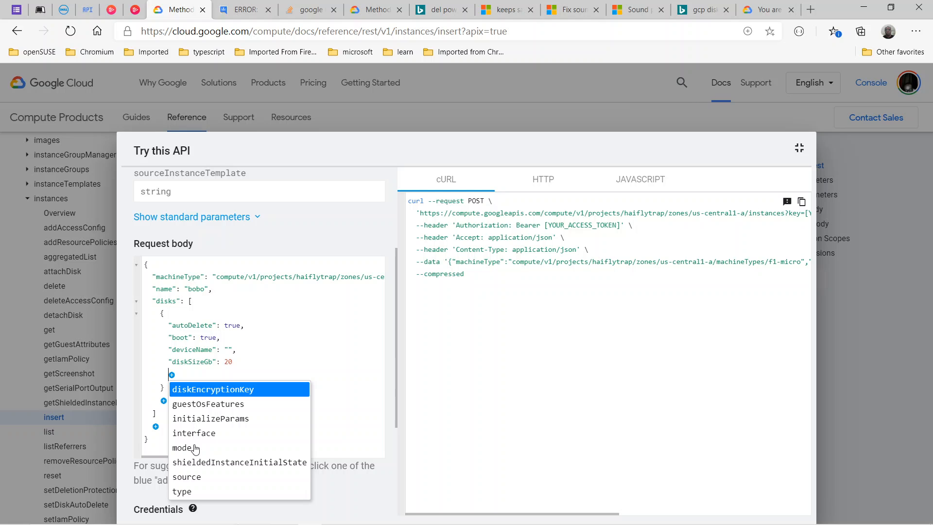
pyautogui.click(194, 446)
pyautogui.click(172, 388)
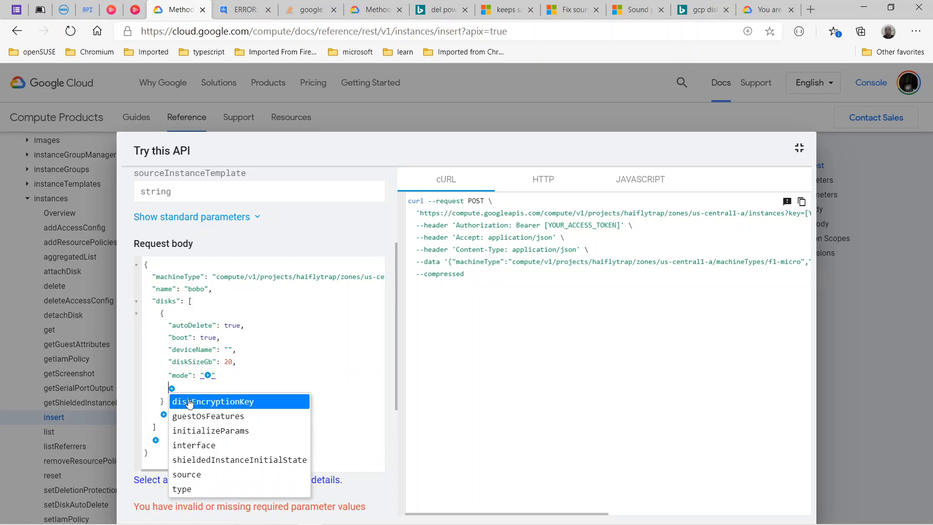
pyautogui.click(196, 431)
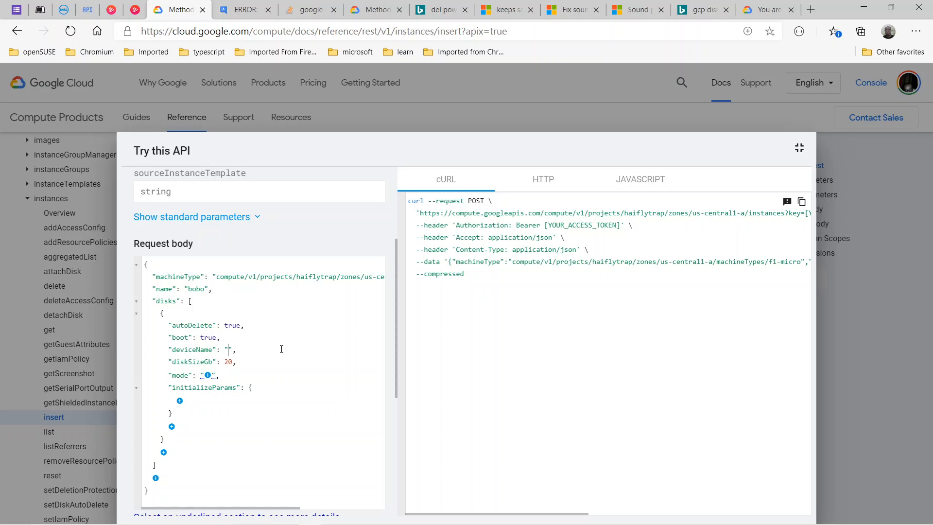
# - Following the template in Notepad, set the disk's deviceName to instance-1 and its mode to READ_WRITE
pyautogui.hotkey('alt', 'Tab')
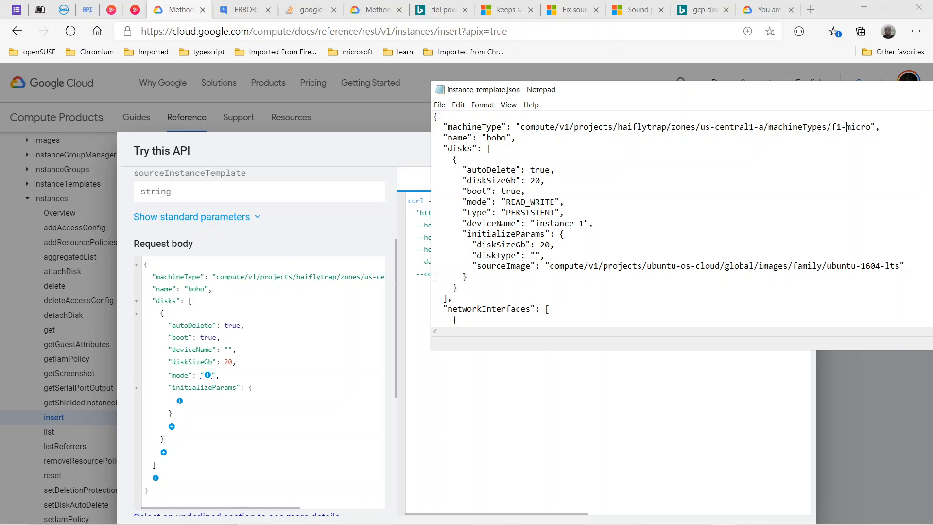
pyautogui.click(204, 359)
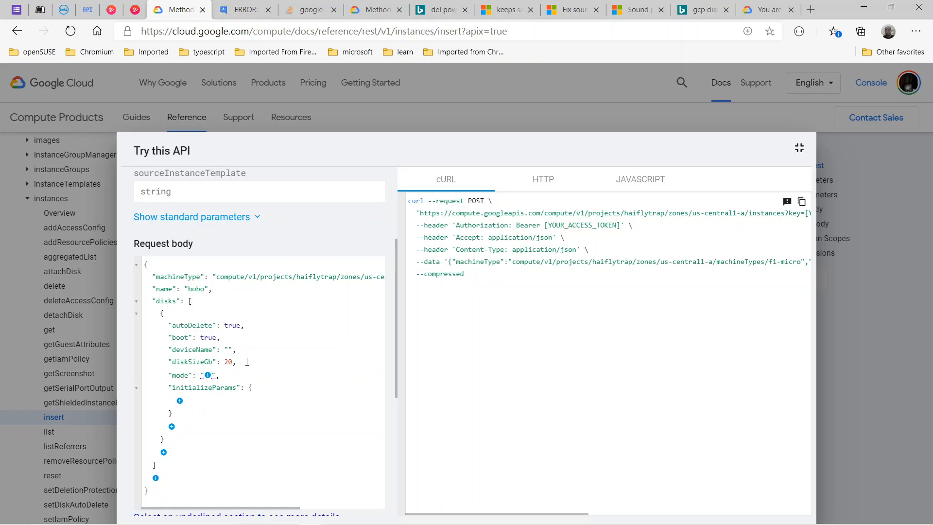
pyautogui.write('instance-1')
pyautogui.click(207, 375)
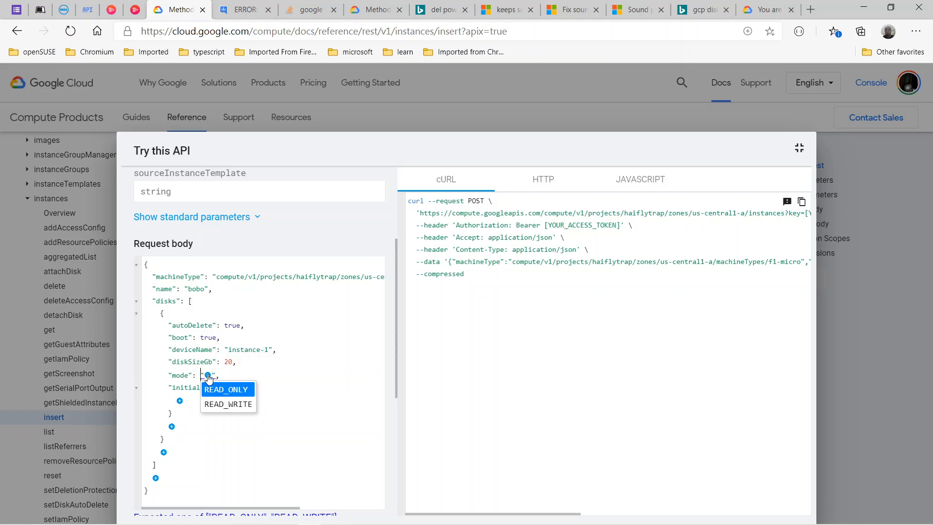
pyautogui.click(222, 404)
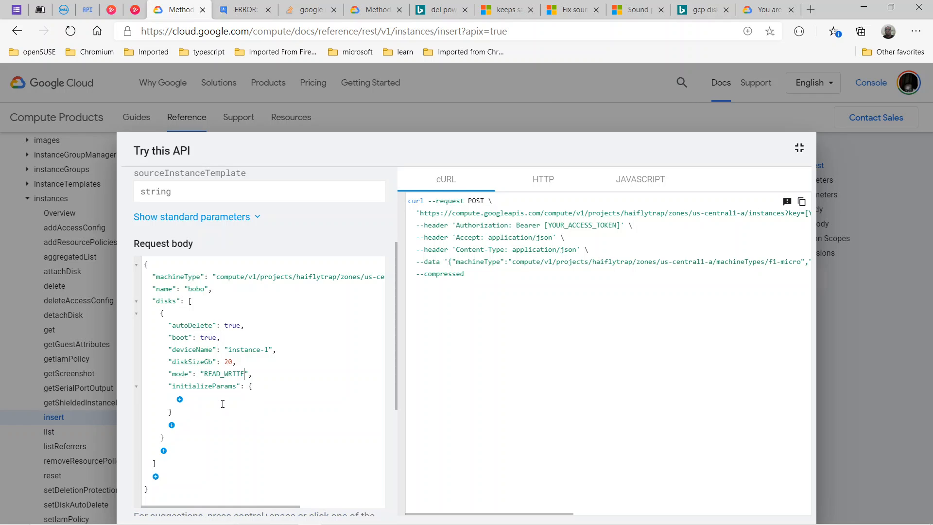
# - Add an empty diskName property inside the initializeParams object
pyautogui.click(180, 400)
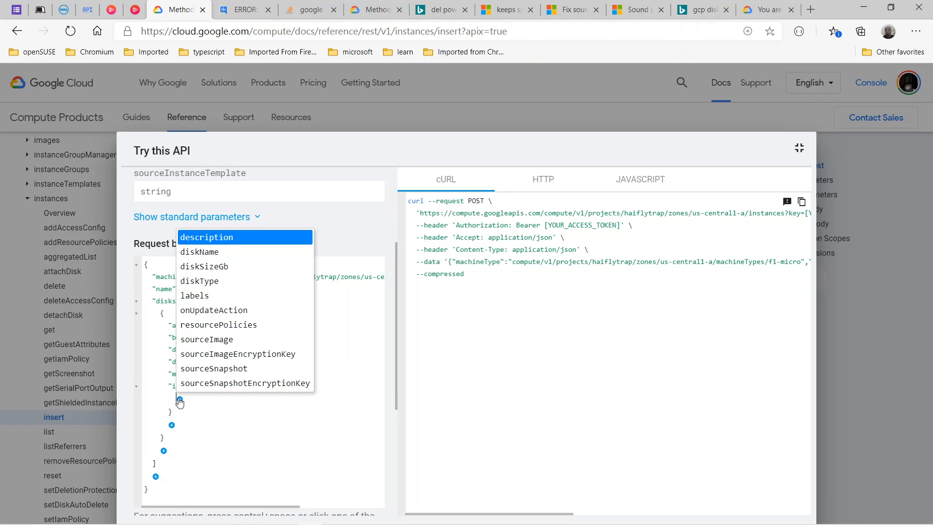
pyautogui.click(211, 253)
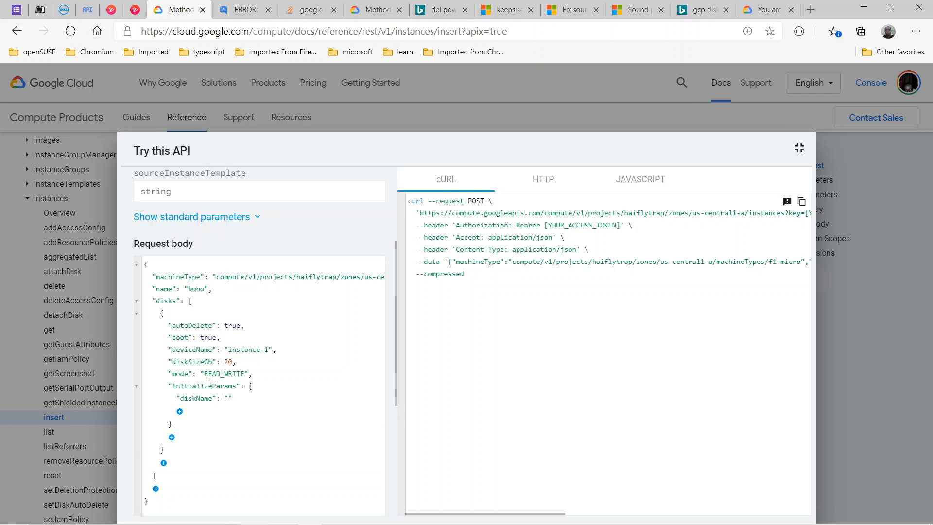
# - Switch to the template in Notepad and examine the diskSizeGb and diskType properties under initializeParams and the disk-level diskSizeGb
pyautogui.hotkey('alt', 'Tab')
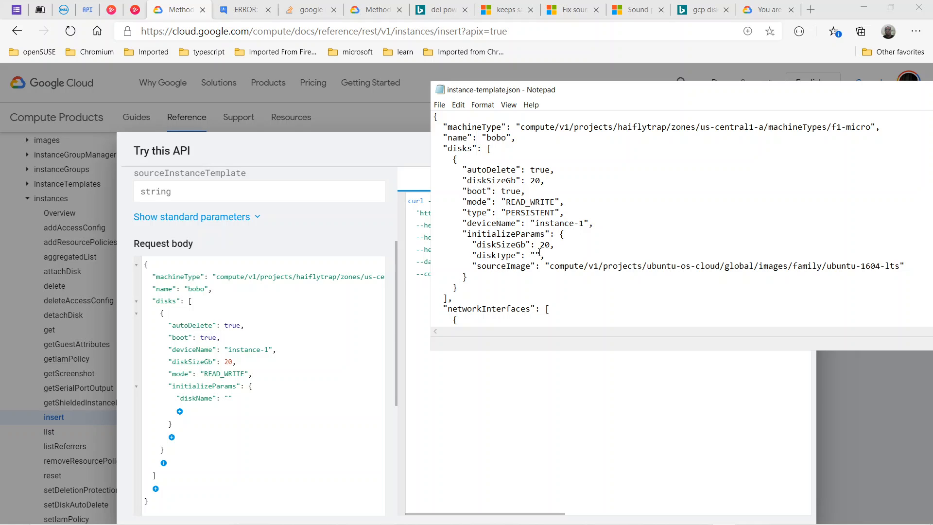
pyautogui.moveTo(486, 245); pyautogui.dragTo(504, 244)
pyautogui.click(487, 256)
pyautogui.moveTo(481, 180); pyautogui.dragTo(517, 181)
pyautogui.click(542, 252)
pyautogui.moveTo(477, 245); pyautogui.dragTo(571, 245)
pyautogui.moveTo(472, 255); pyautogui.dragTo(544, 259)
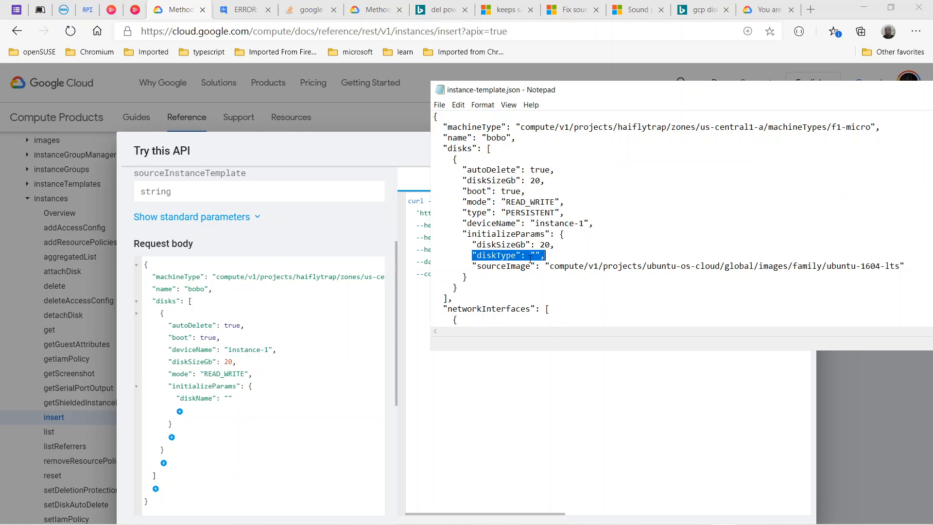
pyautogui.click(496, 256)
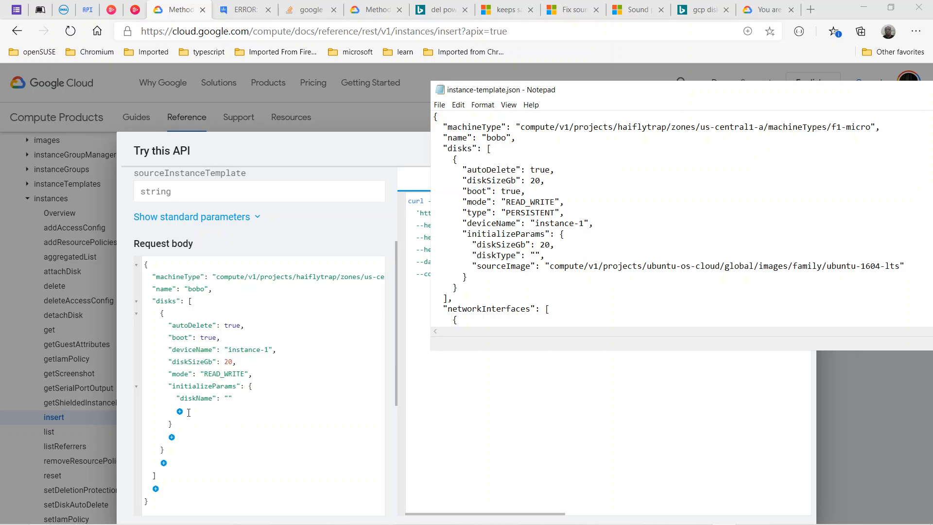
# - Delete the diskName line from the initializeParams object in the request body
pyautogui.moveTo(243, 398); pyautogui.dragTo(178, 396)
pyautogui.press('BackSpace')
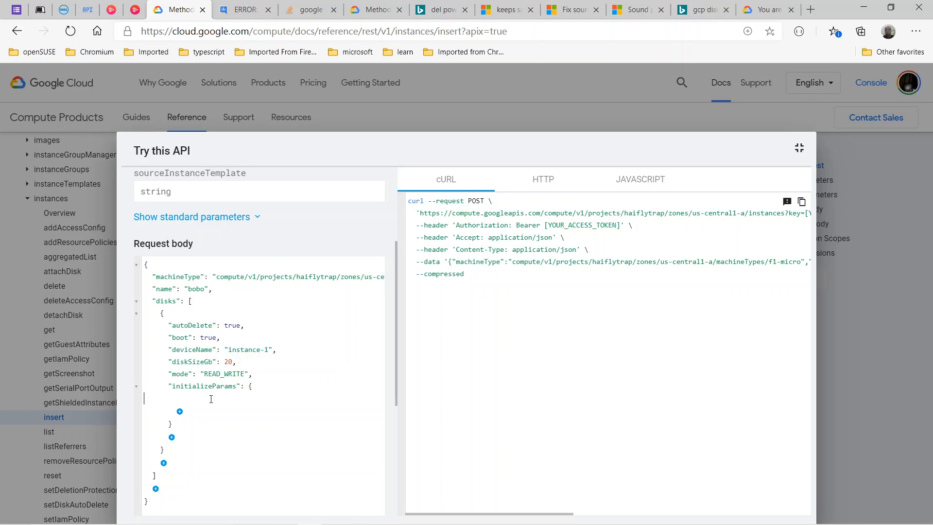
pyautogui.press('BackSpace')
# - Following the template in Notepad, add diskSizeGb of 20 and an empty sourceImage property to initializeParams
pyautogui.hotkey('alt', 'Tab')
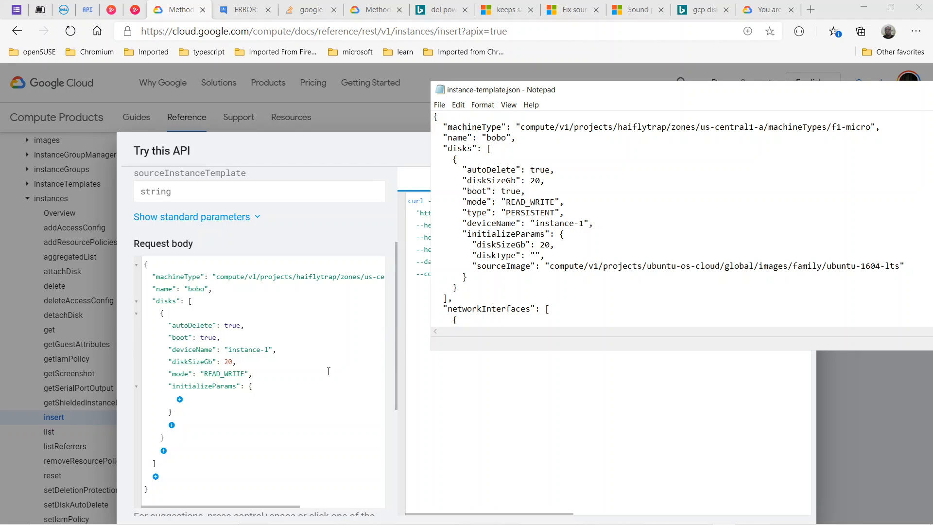
pyautogui.click(325, 369)
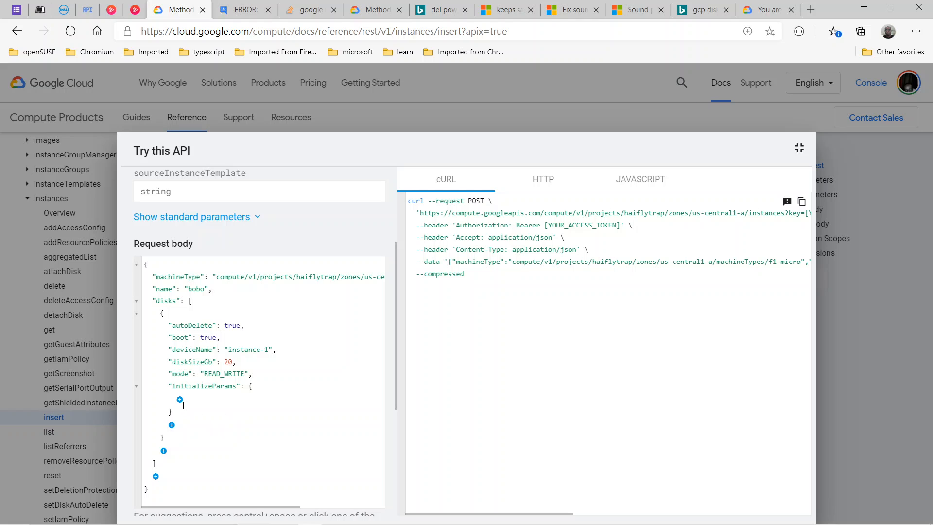
pyautogui.click(179, 399)
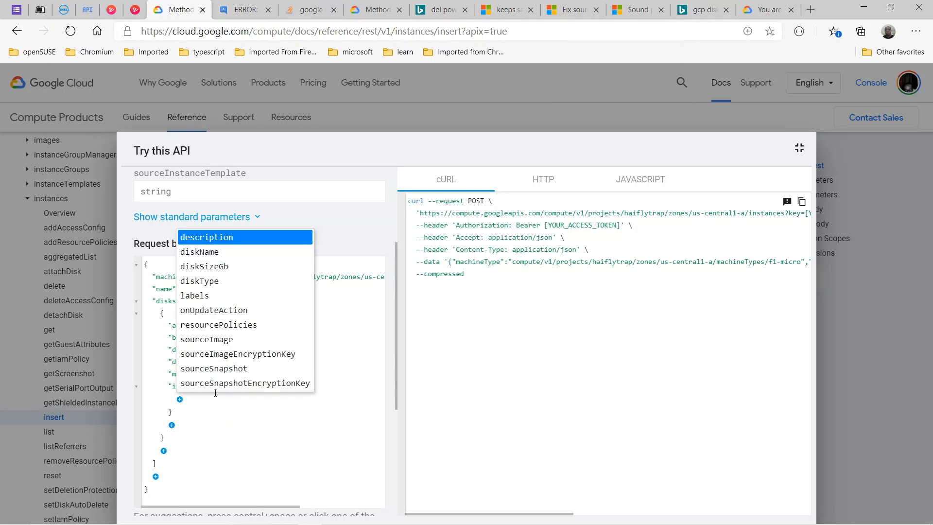
pyautogui.click(238, 267)
pyautogui.press('BackSpace')
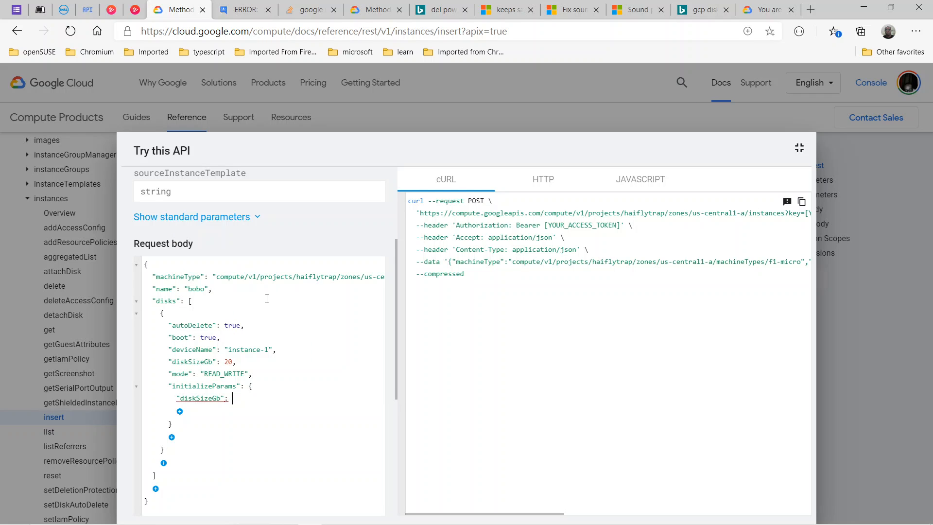
pyautogui.write('20')
pyautogui.click(180, 411)
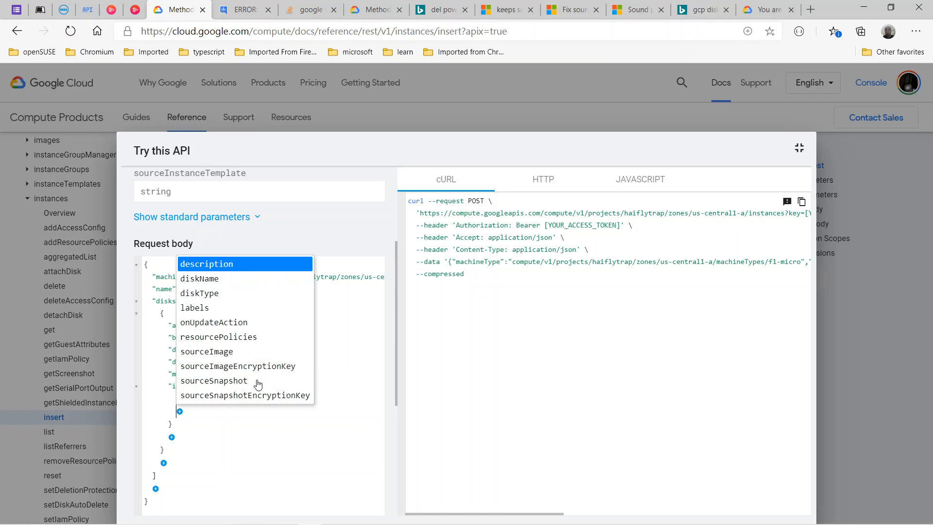
pyautogui.click(229, 351)
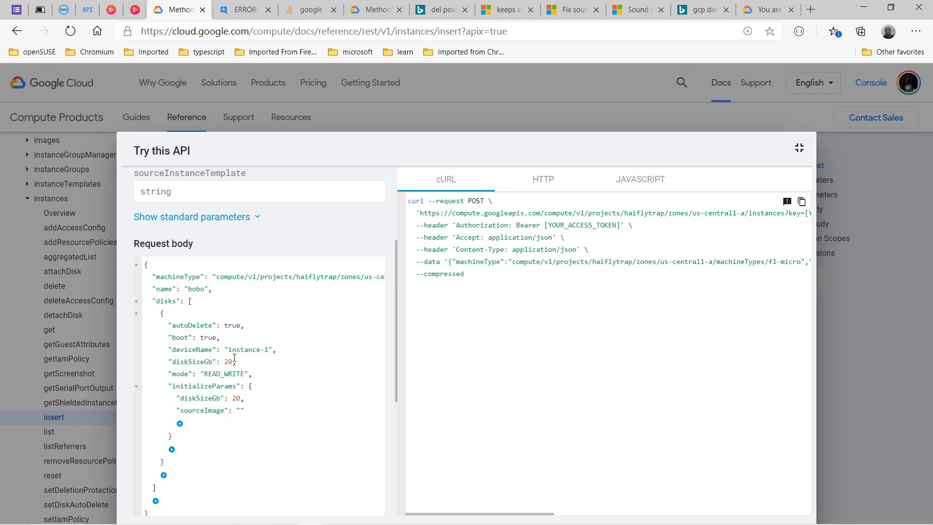
# - In the Notepad template, enlarge the text and examine the project, image family and ubuntu-1604-lts parts of the sourceImage path
pyautogui.hotkey('alt', 'Tab')
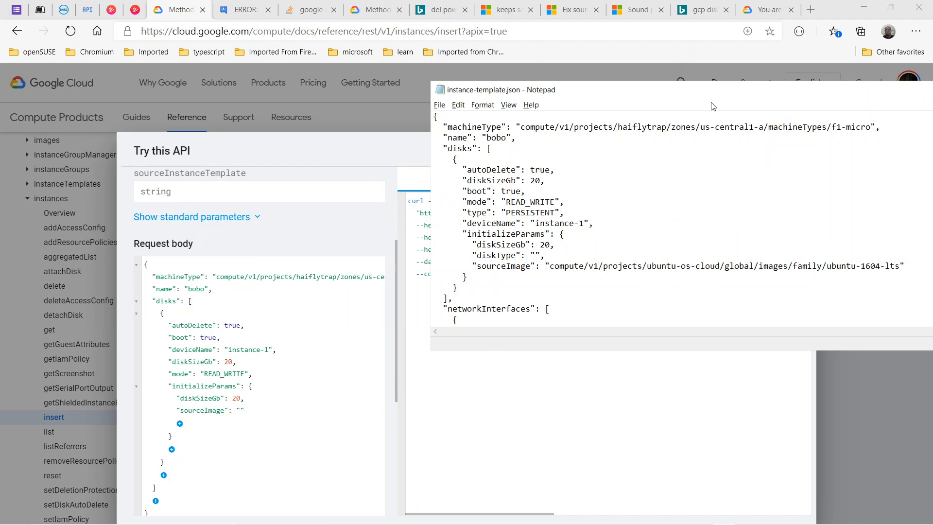
pyautogui.moveTo(724, 91); pyautogui.dragTo(415, 90)
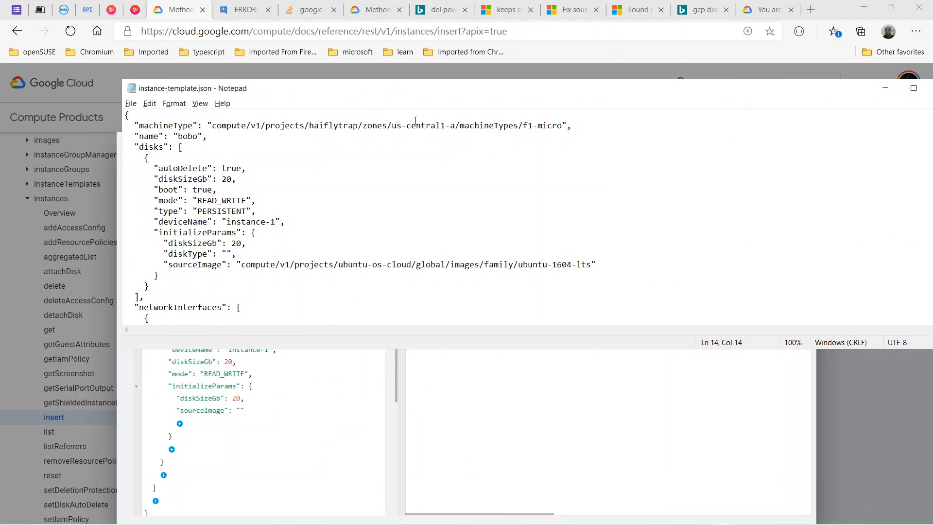
pyautogui.keyDown('ctrl'); pyautogui.scroll(3, 473, 242); pyautogui.keyUp('ctrl')
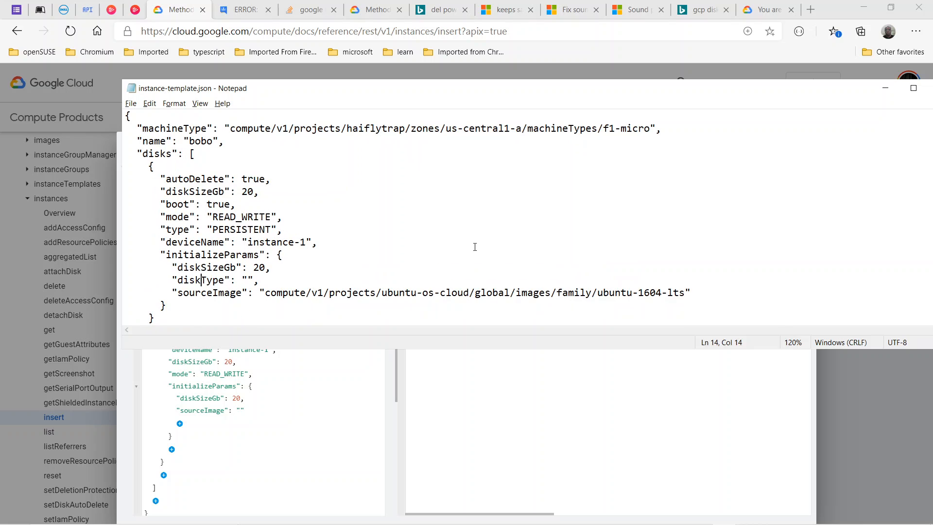
pyautogui.keyDown('ctrl'); pyautogui.scroll(1, 474, 247); pyautogui.keyUp('ctrl')
pyautogui.scroll(-3, 478, 240)
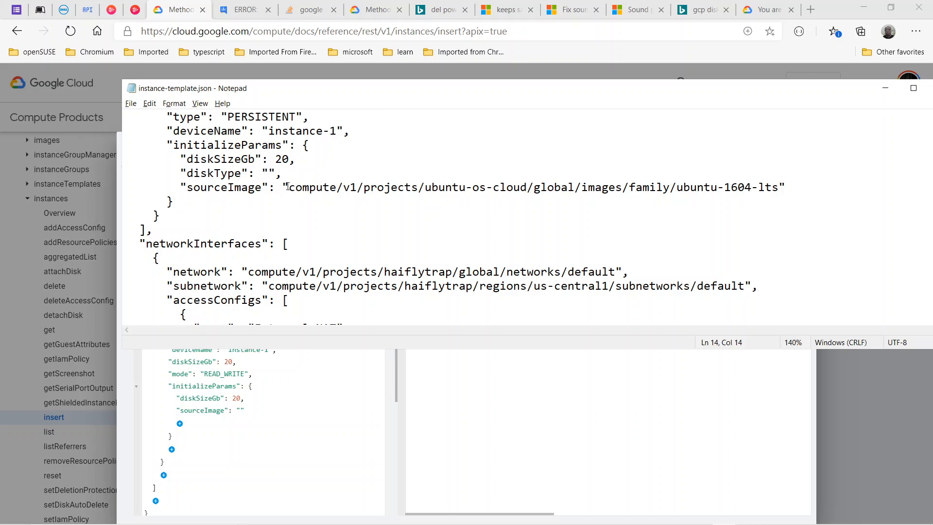
pyautogui.click(290, 187)
pyautogui.moveTo(778, 188); pyautogui.dragTo(630, 191)
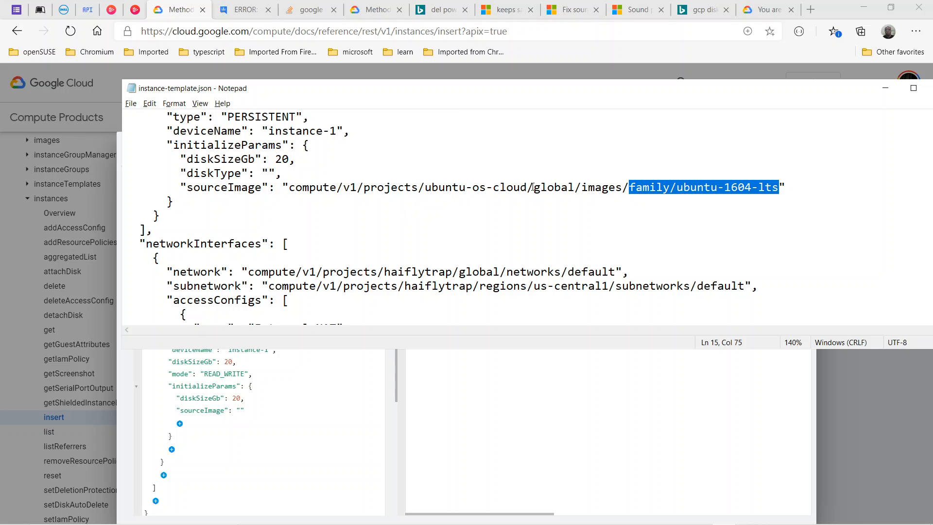
pyautogui.moveTo(535, 189); pyautogui.dragTo(423, 189)
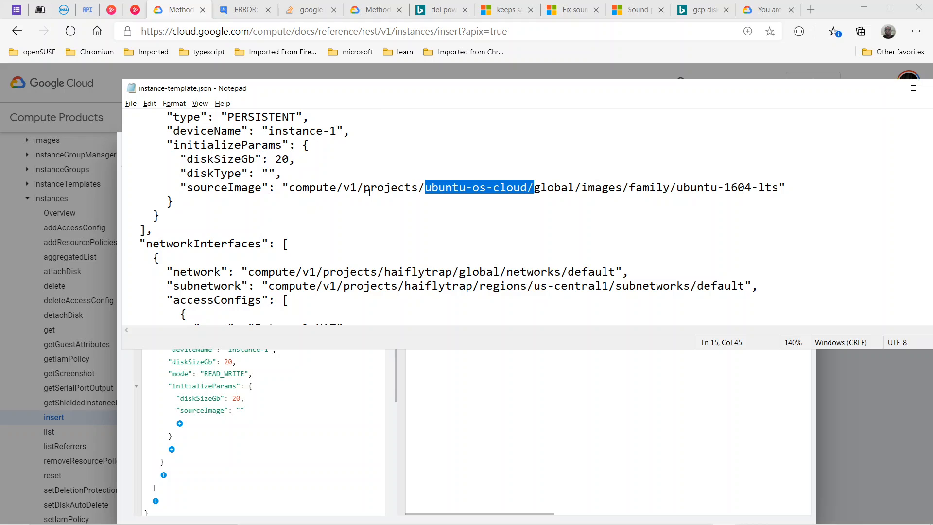
pyautogui.click(481, 188)
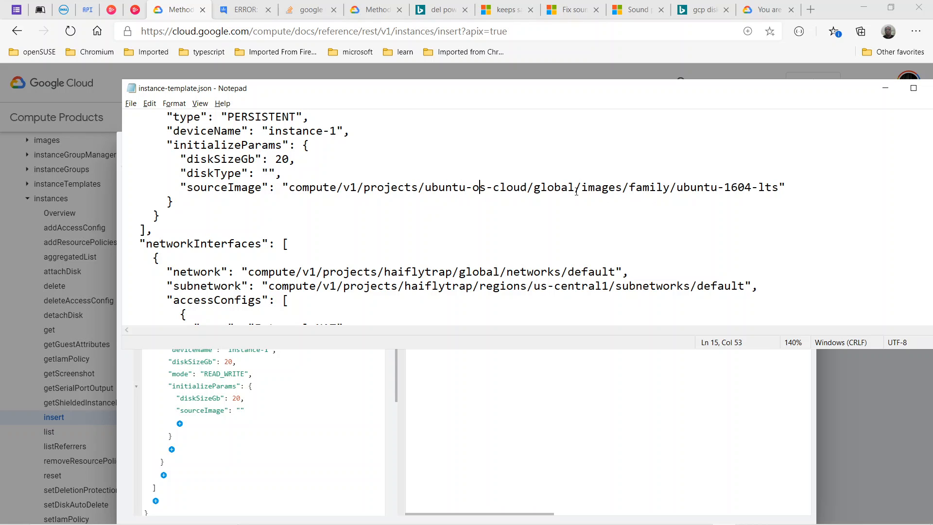
pyautogui.moveTo(676, 189); pyautogui.dragTo(778, 191)
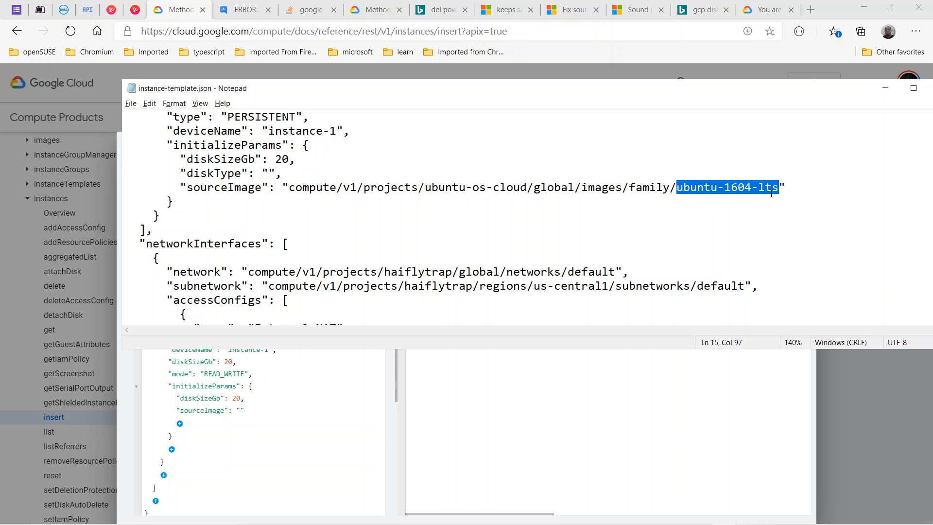
pyautogui.press('Down')
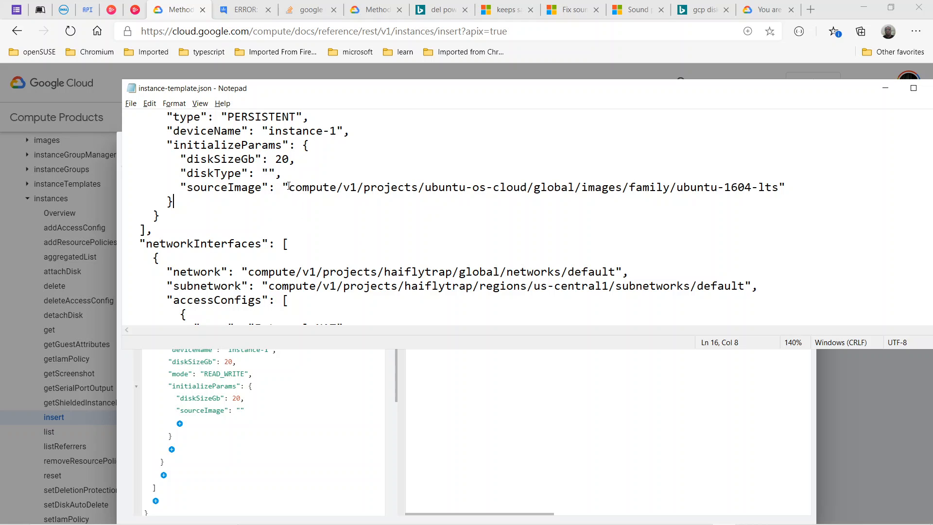
# - Copy the template's sourceImage path compute/v1/projects/ubuntu-os-cloud/global/images/family/ubuntu-1604-lts into the request body's empty sourceImage value
pyautogui.moveTo(289, 187); pyautogui.dragTo(599, 178)
pyautogui.moveTo(756, 177); pyautogui.dragTo(778, 186)
pyautogui.hotkey('ctrl', 'c')
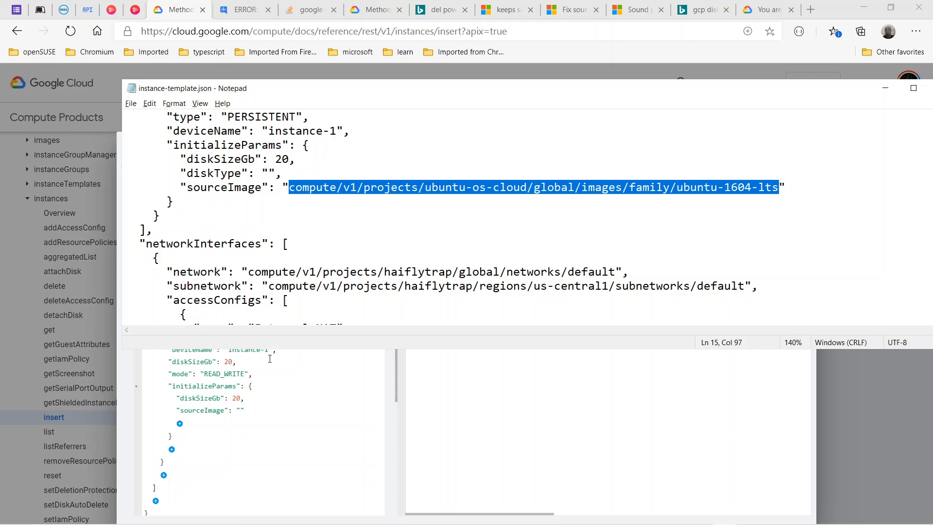
pyautogui.click(241, 410)
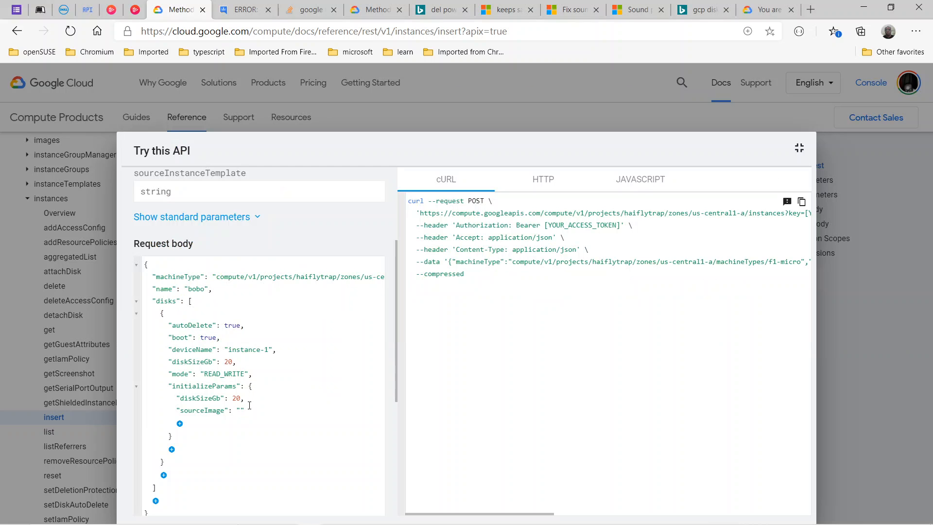
pyautogui.hotkey('ctrl', 'v')
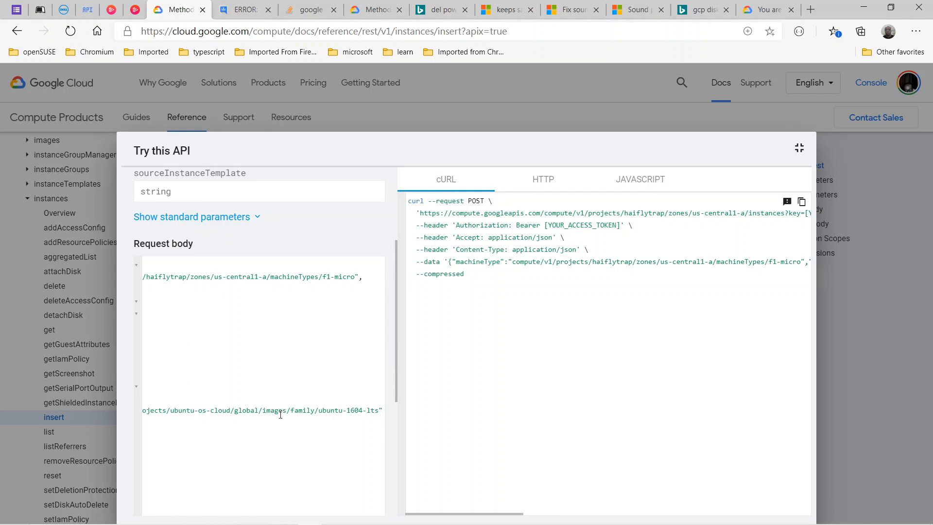
pyautogui.scroll(-3, 280, 414)
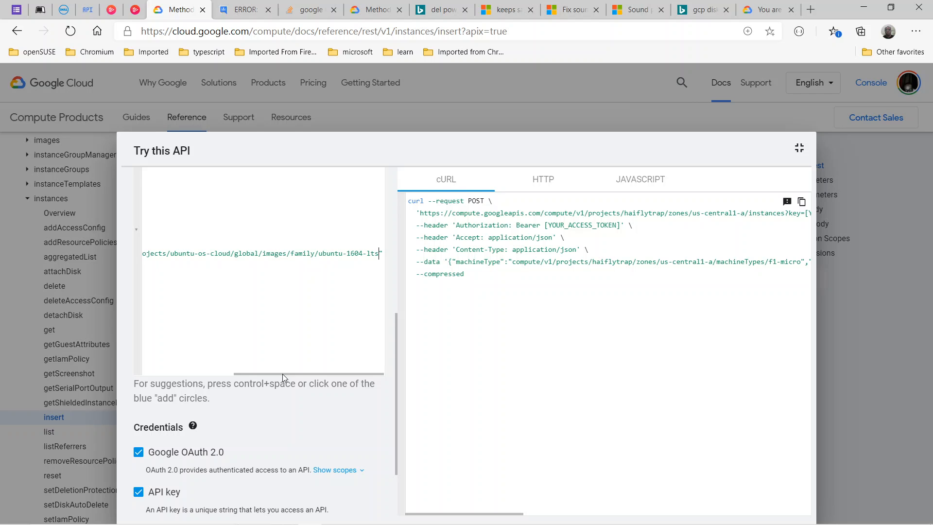
pyautogui.moveTo(282, 374); pyautogui.dragTo(168, 366)
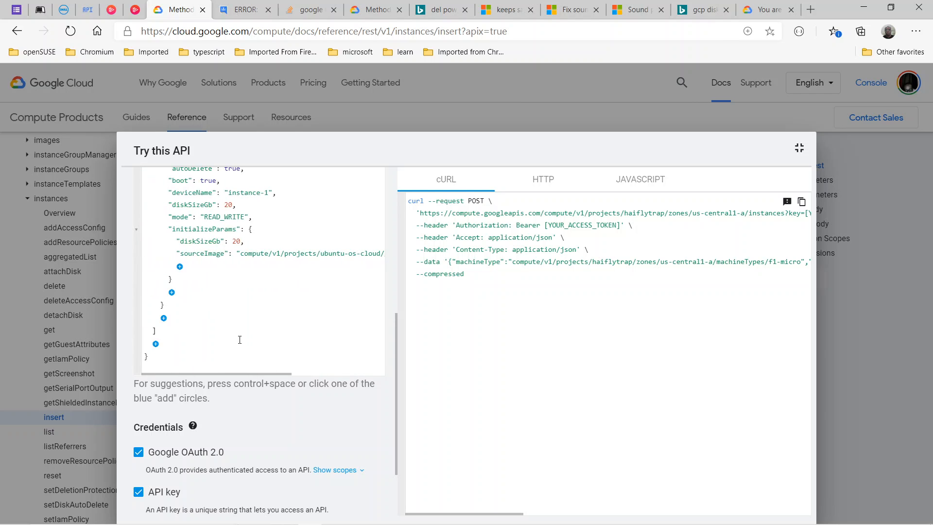
# - Following the template in Notepad, add an empty networkInterfaces array after the disks array in the request body
pyautogui.hotkey('alt', 'Tab')
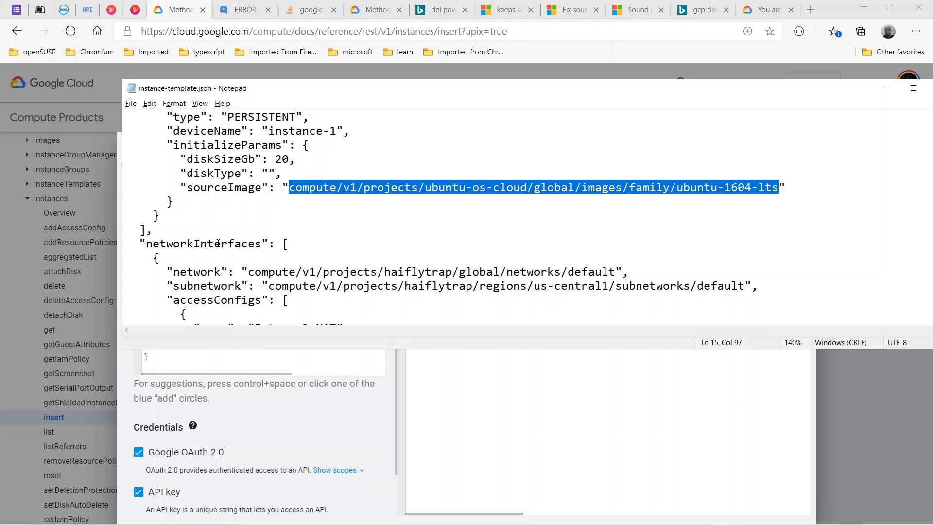
pyautogui.scroll(-2, 227, 262)
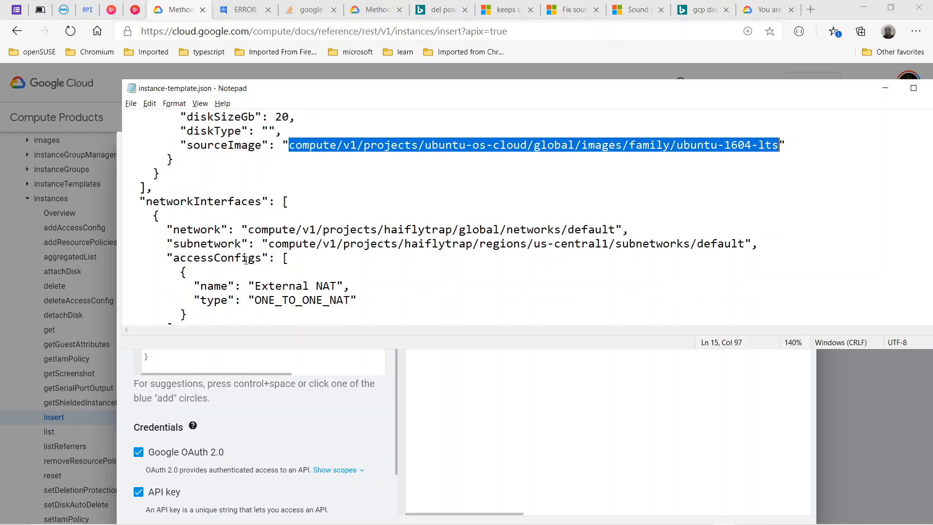
pyautogui.click(278, 374)
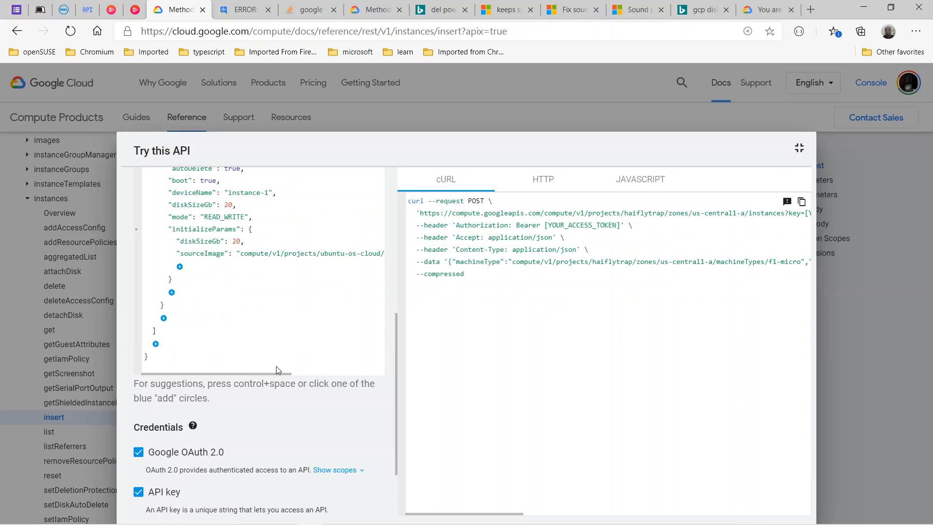
pyautogui.scroll(2, 197, 306)
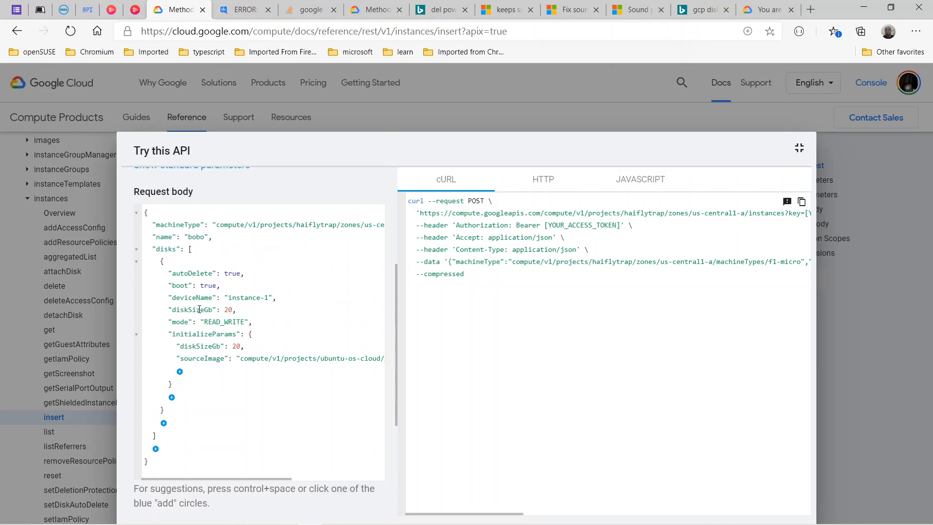
pyautogui.click(198, 251)
pyautogui.press('super+Tab')
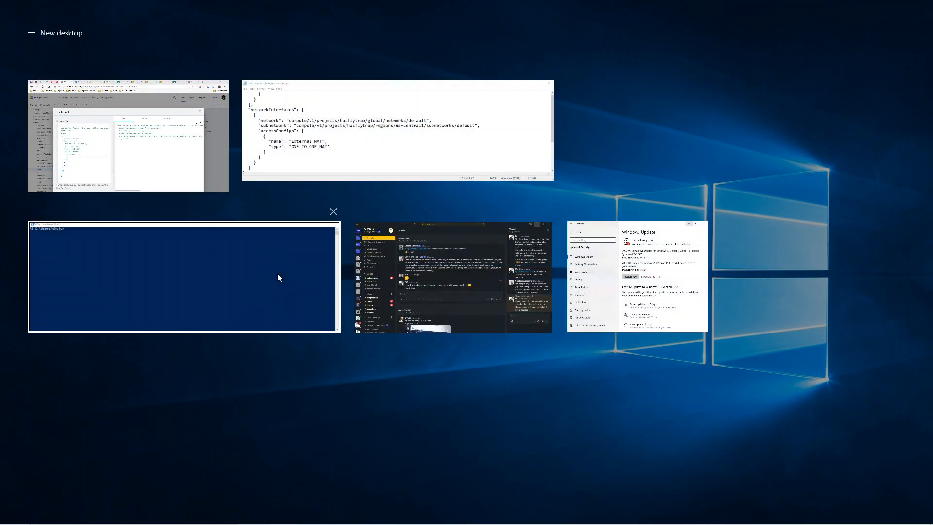
pyautogui.click(320, 160)
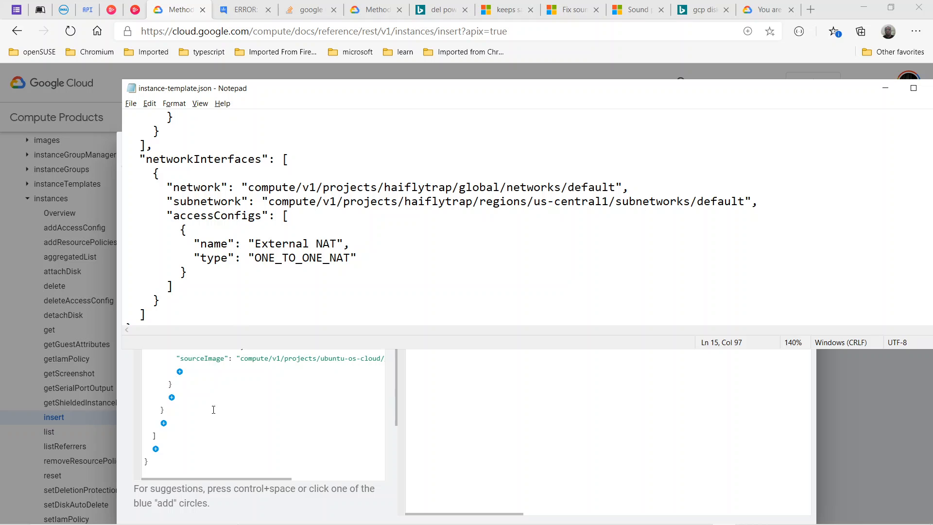
pyautogui.click(186, 433)
pyautogui.click(156, 449)
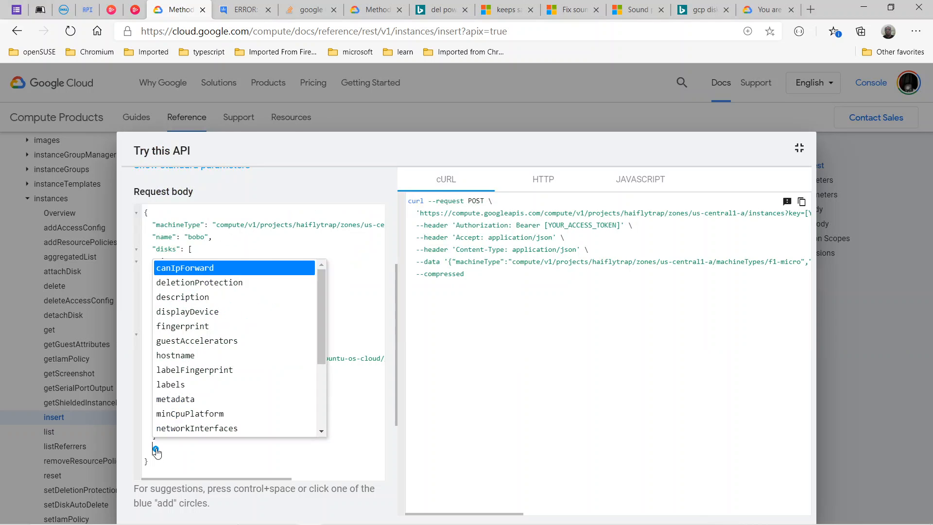
pyautogui.scroll(-1, 191, 418)
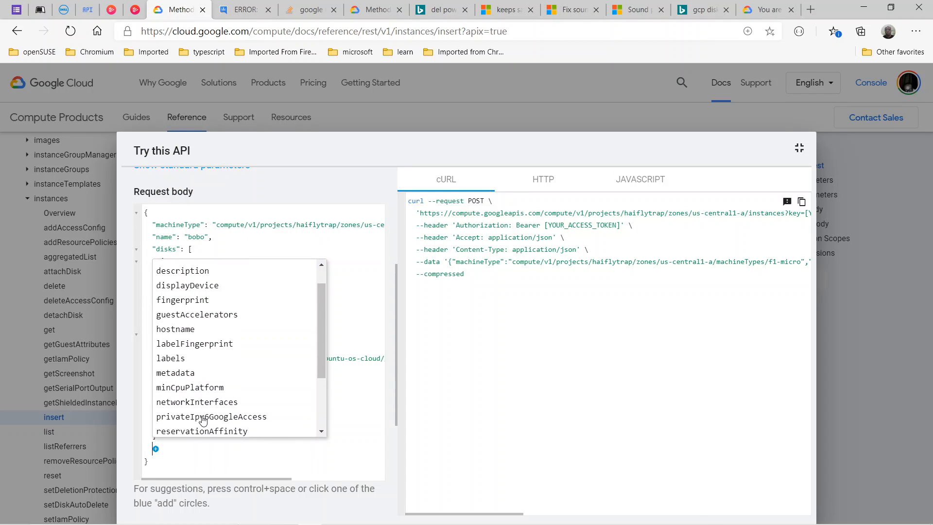
pyautogui.click(206, 401)
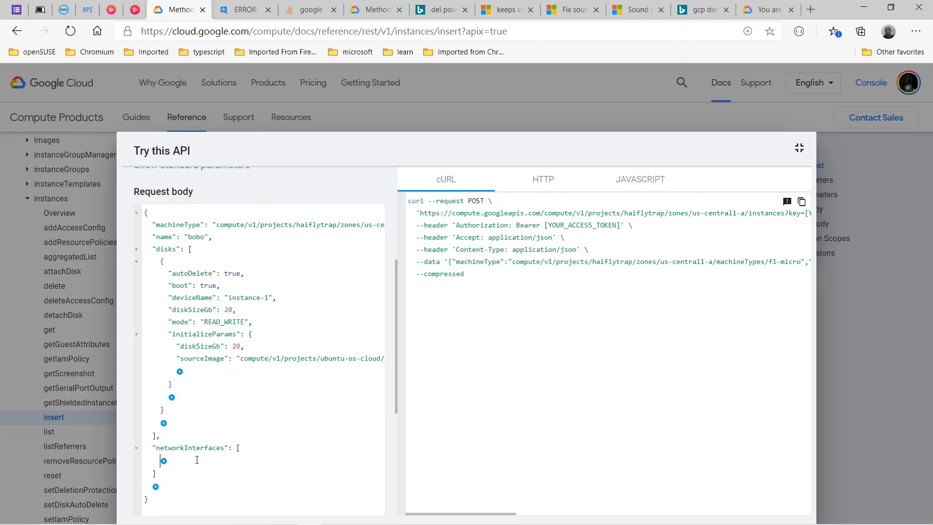
pyautogui.hotkey('alt', 'Tab')
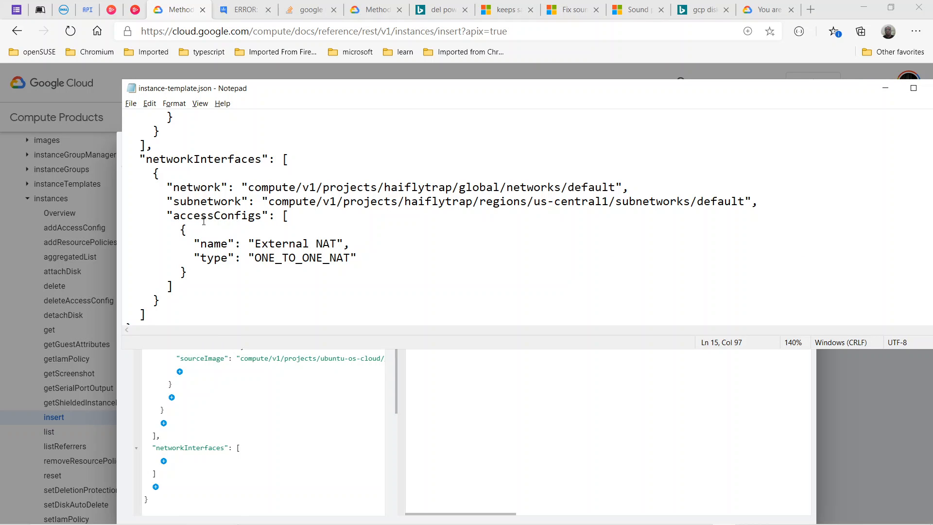
pyautogui.hotkey('alt', 'Tab')
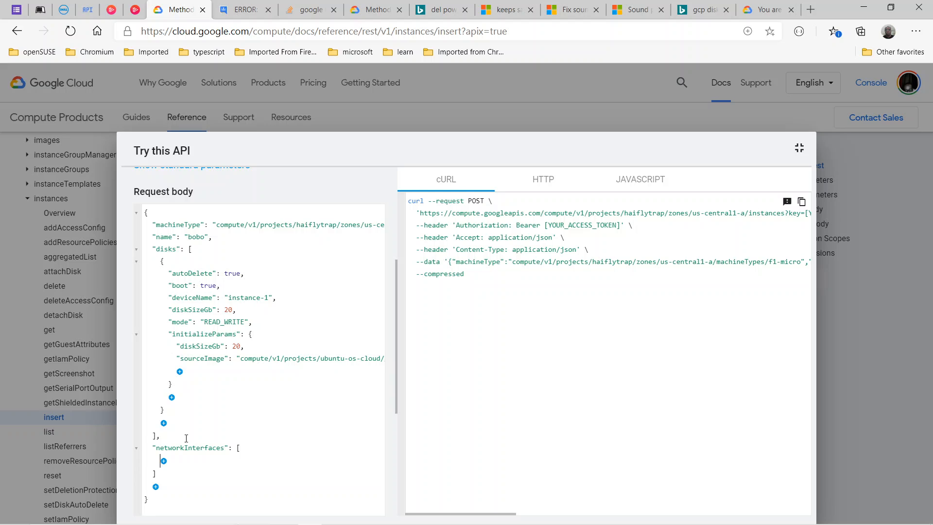
pyautogui.click(163, 461)
pyautogui.click(182, 472)
pyautogui.scroll(-2, 190, 466)
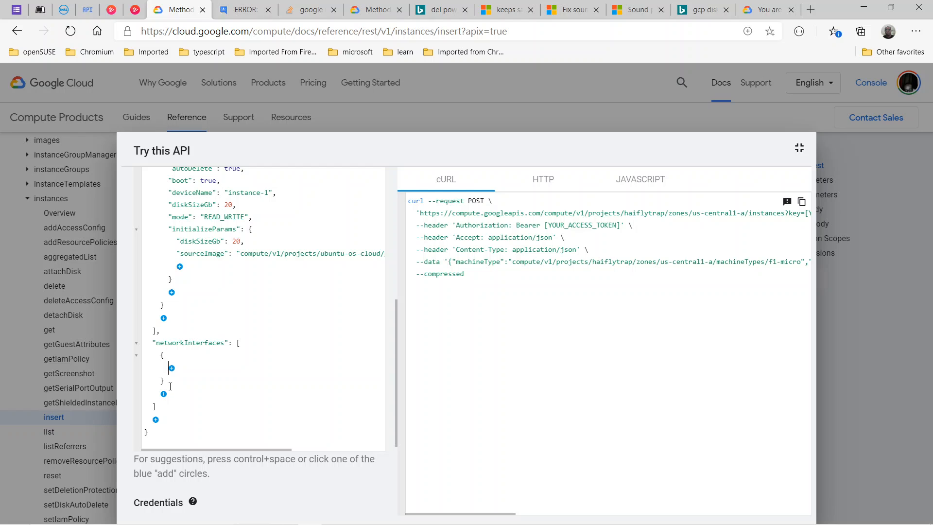
pyautogui.moveTo(169, 380); pyautogui.dragTo(157, 351)
pyautogui.press('Delete')
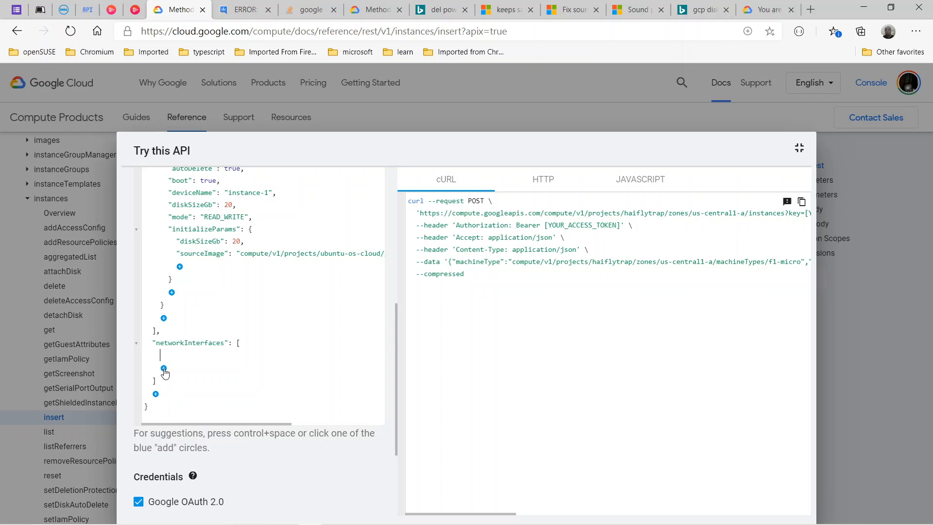
pyautogui.press('BackSpace')
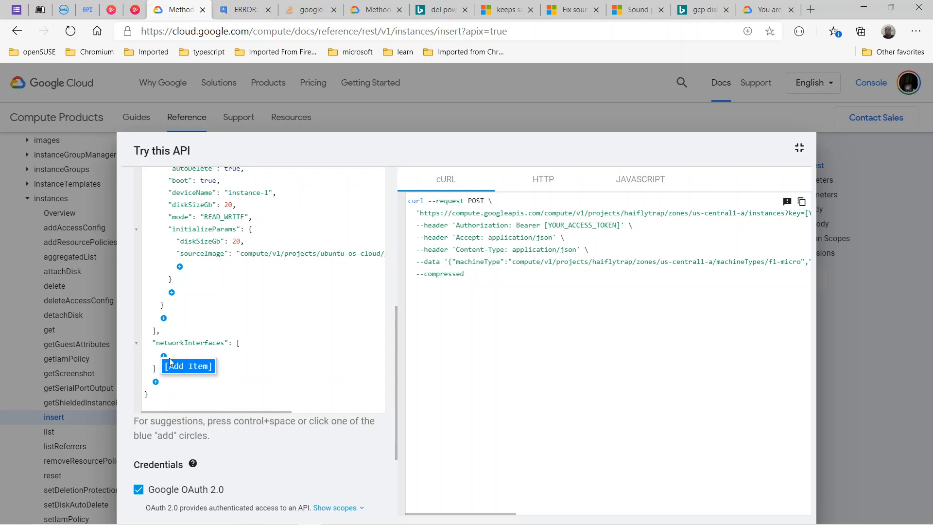
# - Add an item to networkInterfaces containing empty network and subnetwork properties and an empty accessConfigs array
pyautogui.click(183, 367)
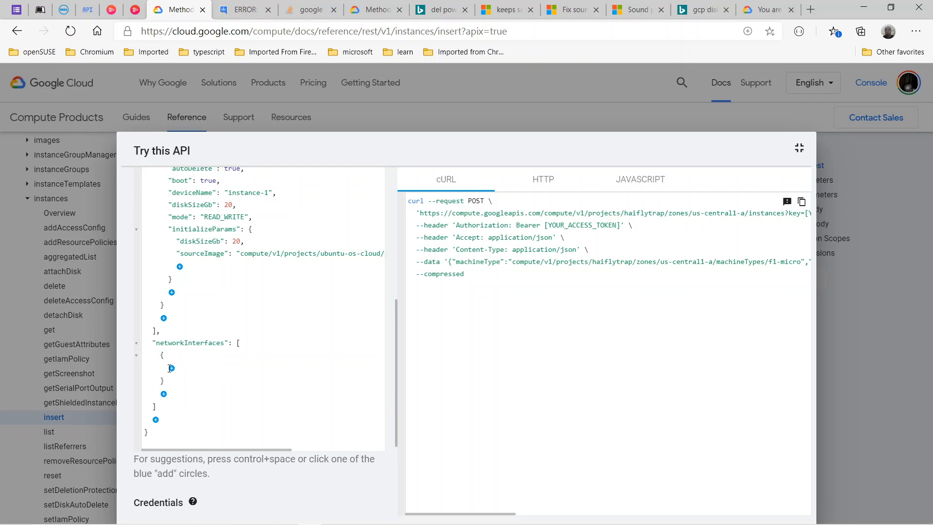
pyautogui.click(171, 369)
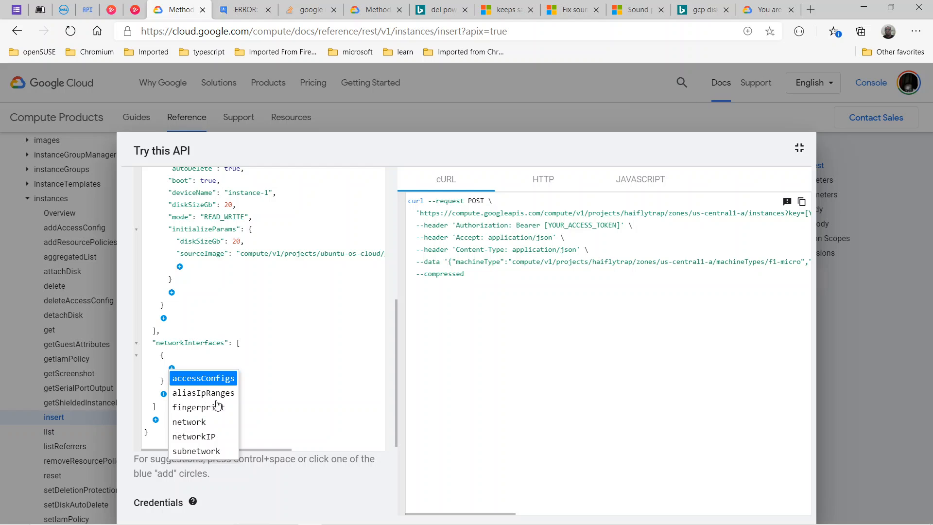
pyautogui.click(207, 422)
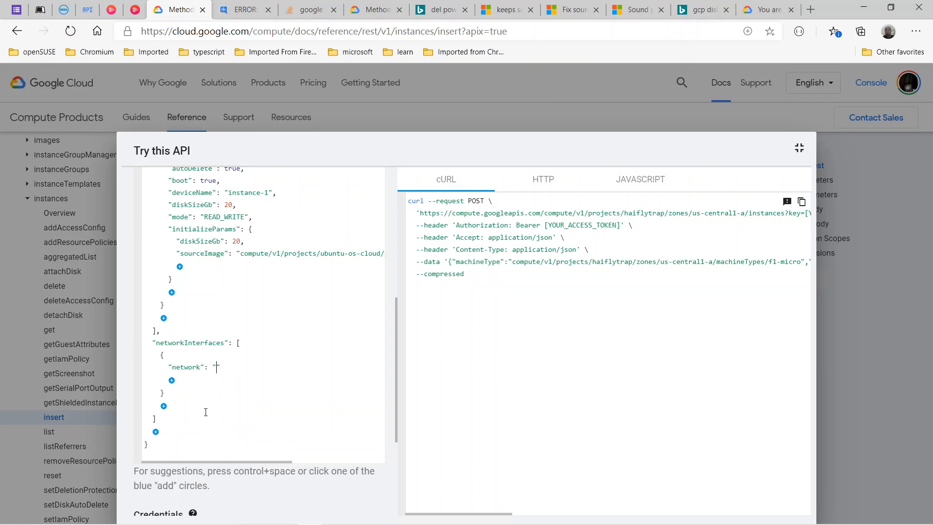
pyautogui.click(171, 379)
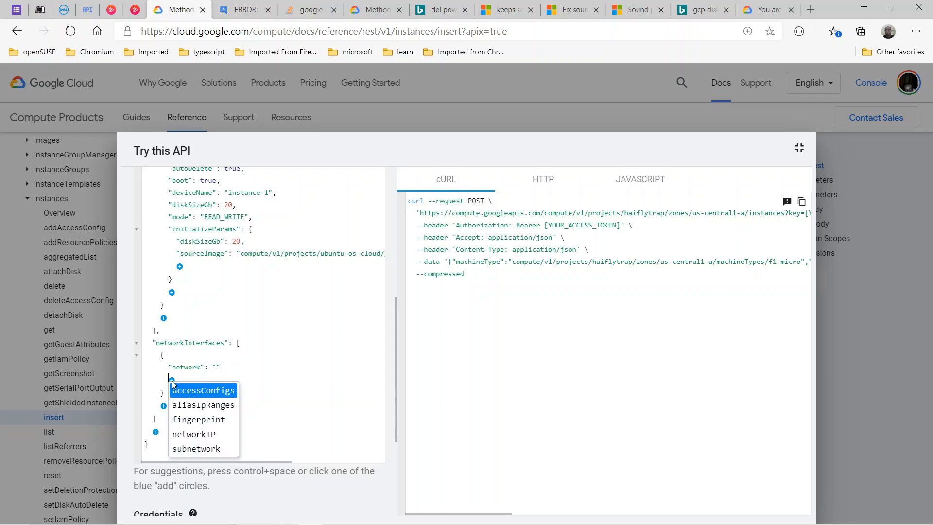
pyautogui.click(198, 447)
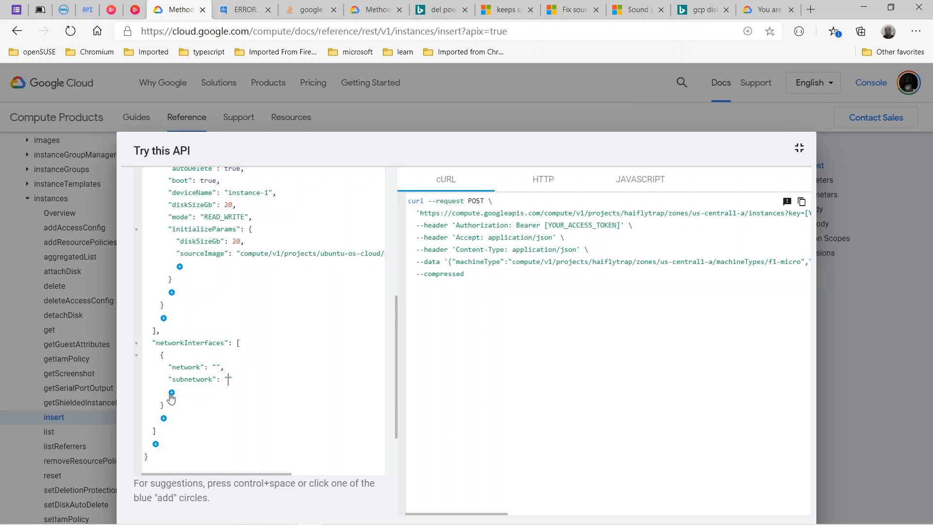
pyautogui.click(171, 396)
pyautogui.click(196, 408)
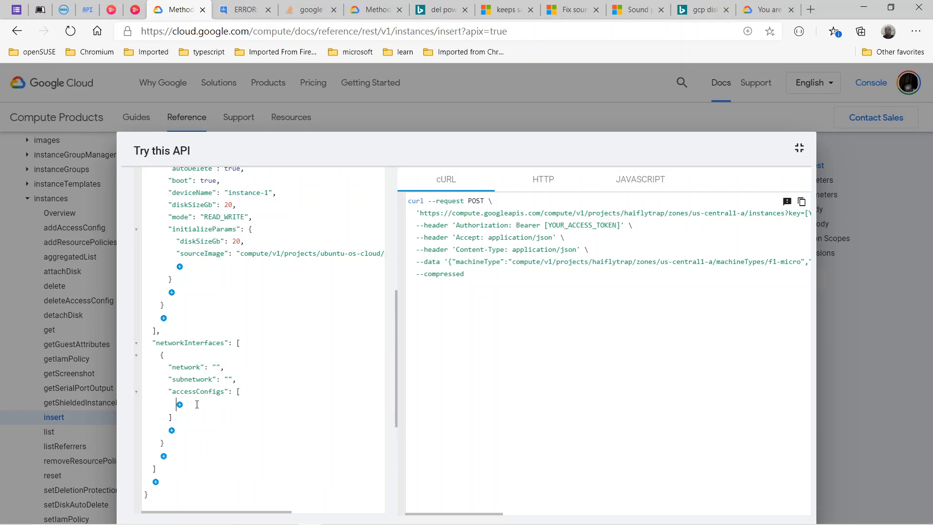
# - Copy the template's network path compute/v1/projects/haiflytrap/global/networks/default from Notepad into the request body's empty network value
pyautogui.hotkey('alt', 'Tab')
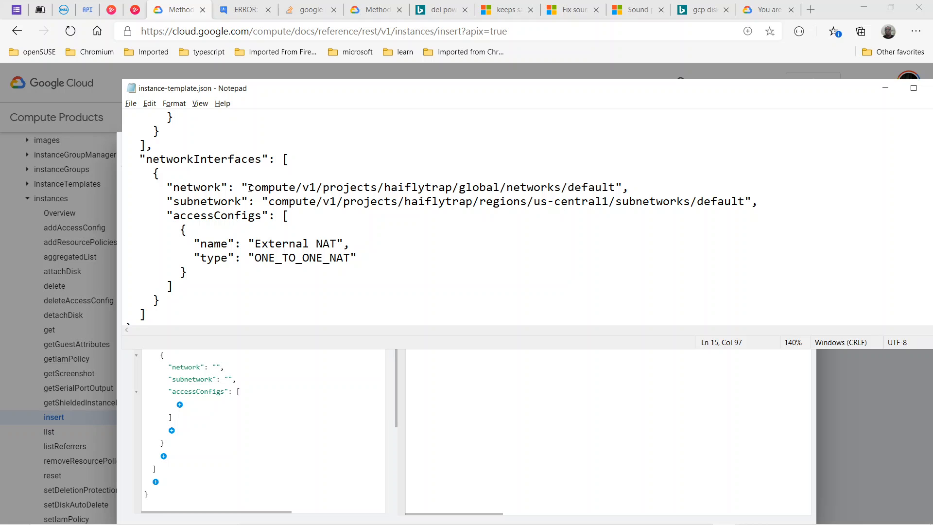
pyautogui.moveTo(248, 187); pyautogui.dragTo(612, 185)
pyautogui.hotkey('ctrl', 'c')
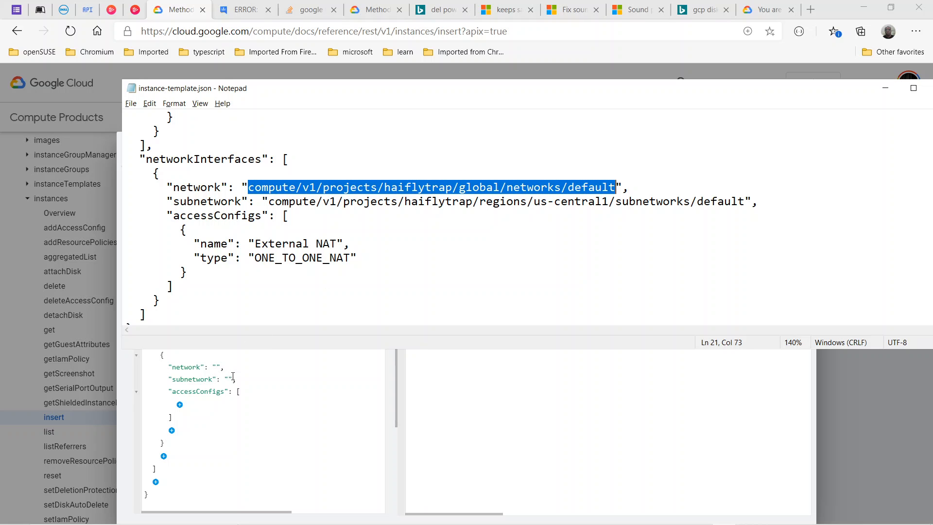
pyautogui.click(217, 366)
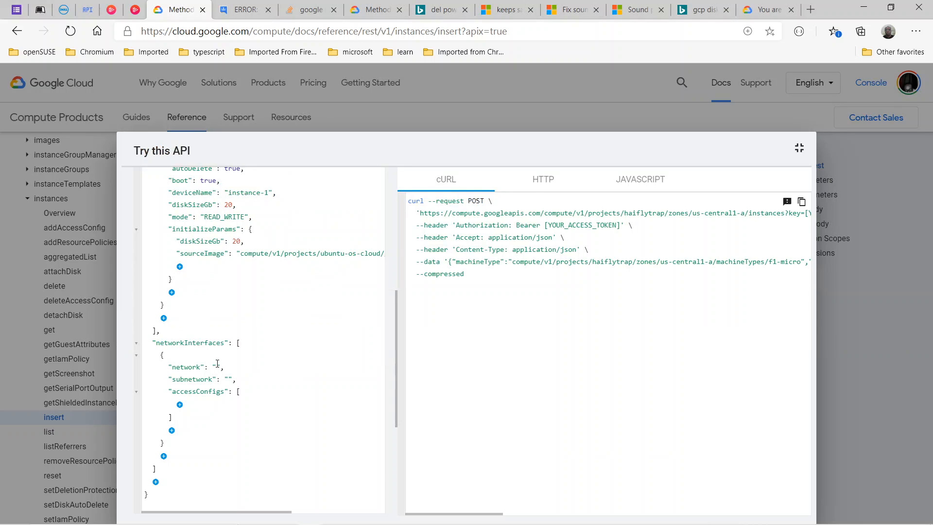
pyautogui.hotkey('ctrl', 'v')
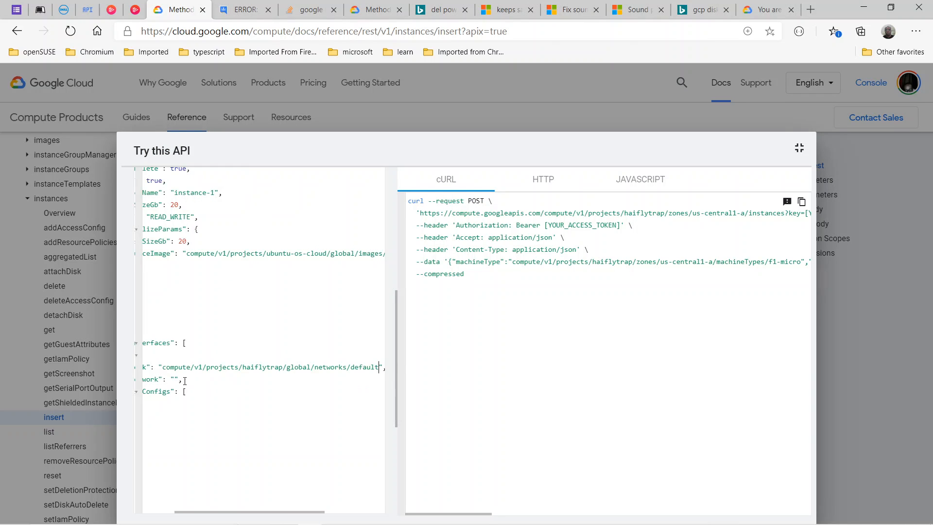
# - Copy the template's subnetwork path compute/v1/projects/haiflytrap/regions/us-central1/subnetworks/default into the request body's empty subnetwork value
pyautogui.click(176, 379)
pyautogui.press('super+Tab')
pyautogui.click(359, 153)
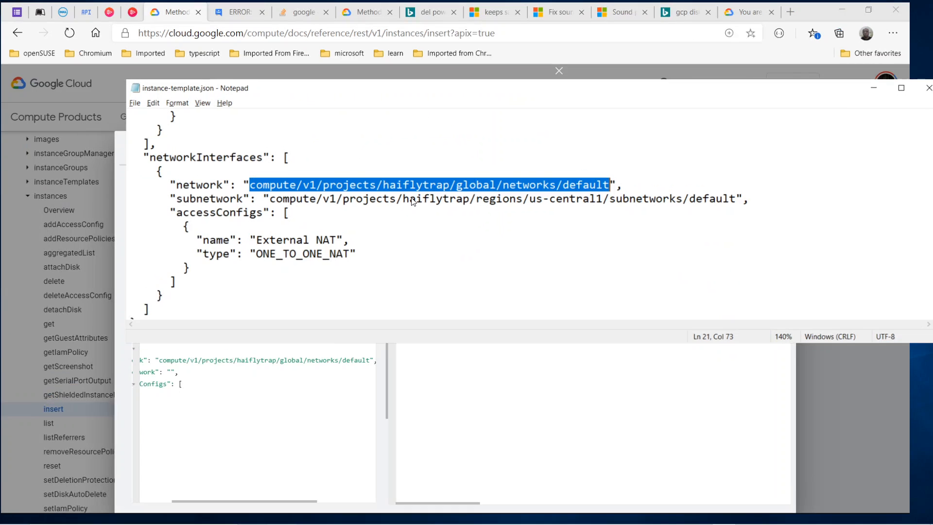
pyautogui.moveTo(747, 208); pyautogui.dragTo(271, 204)
pyautogui.hotkey('ctrl', 'c')
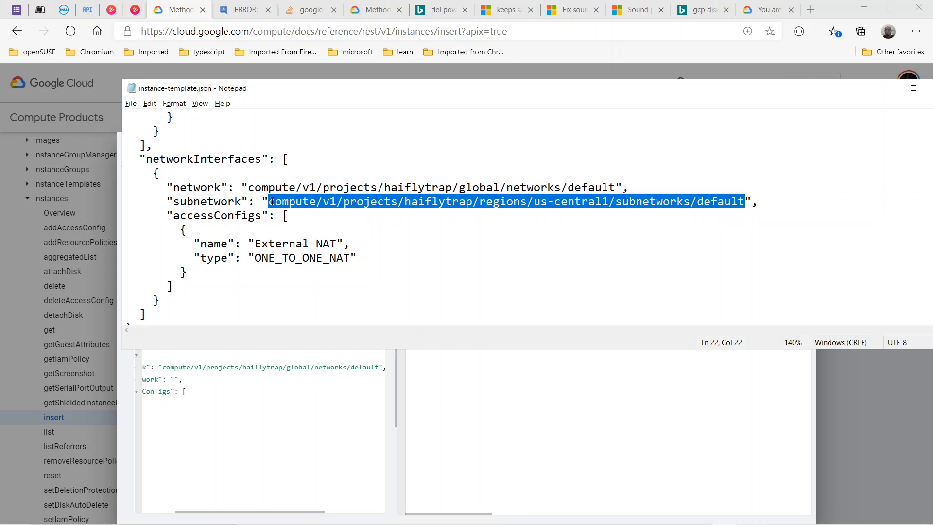
pyautogui.click(173, 378)
pyautogui.hotkey('ctrl', 'v')
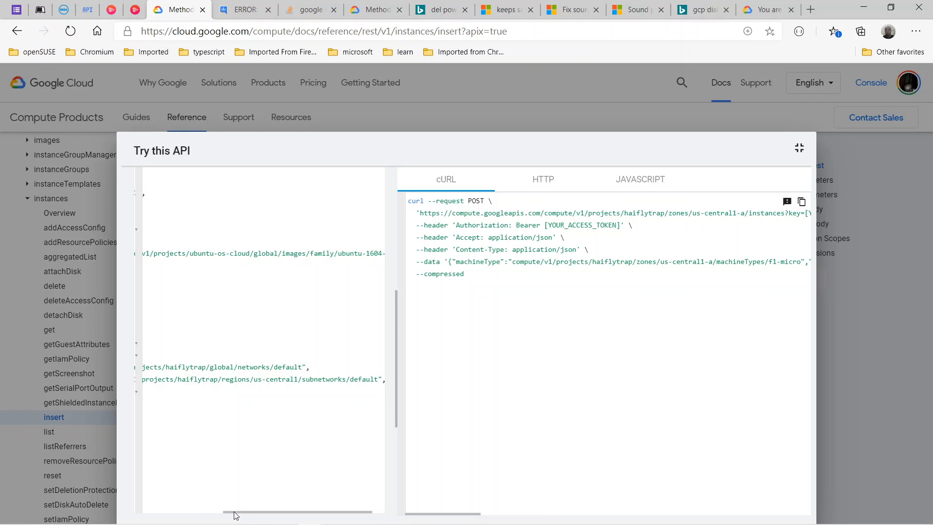
pyautogui.click(186, 510)
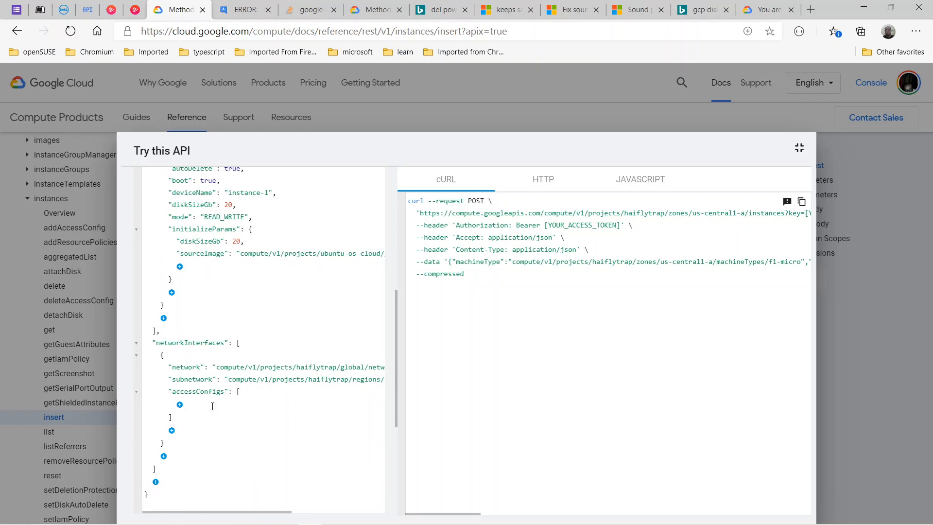
# - Following the template, add an accessConfigs item with the name "External NAT" and the type ONE_TO_ONE_NAT
pyautogui.hotkey('alt', 'Tab')
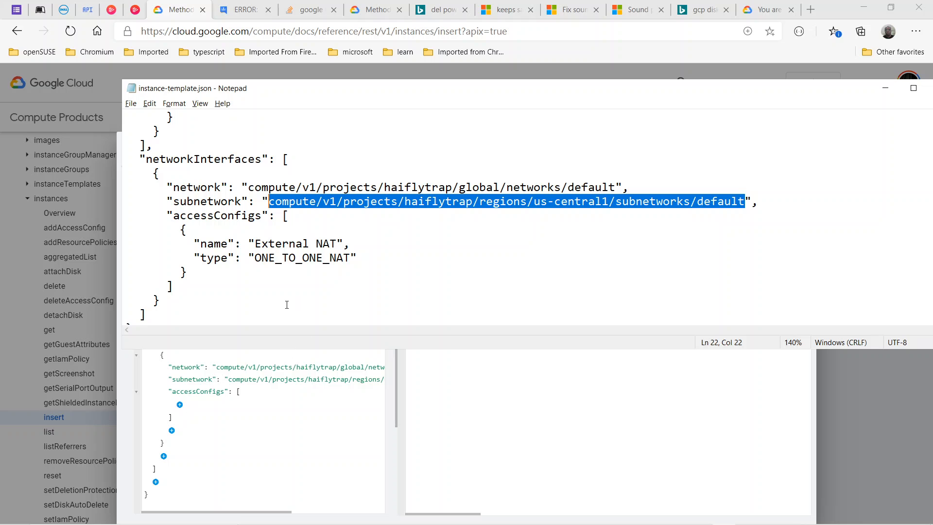
pyautogui.click(258, 253)
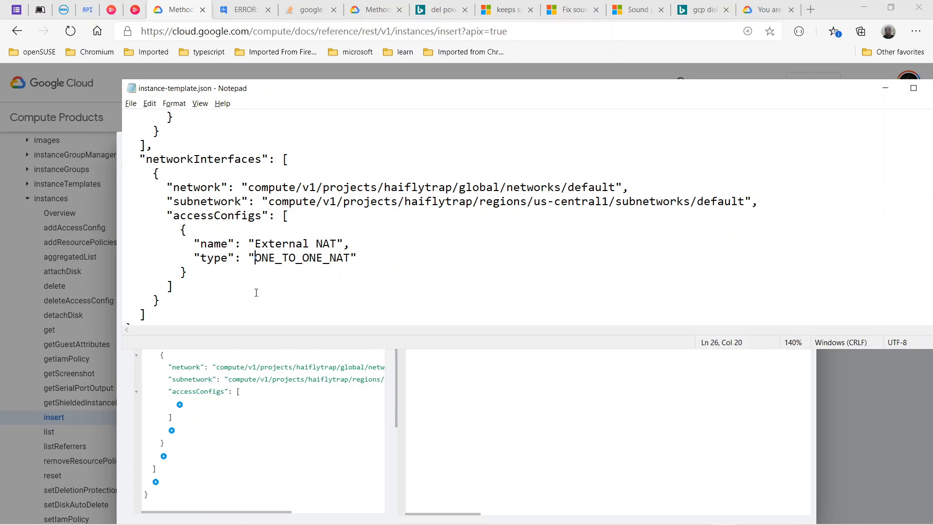
pyautogui.click(179, 407)
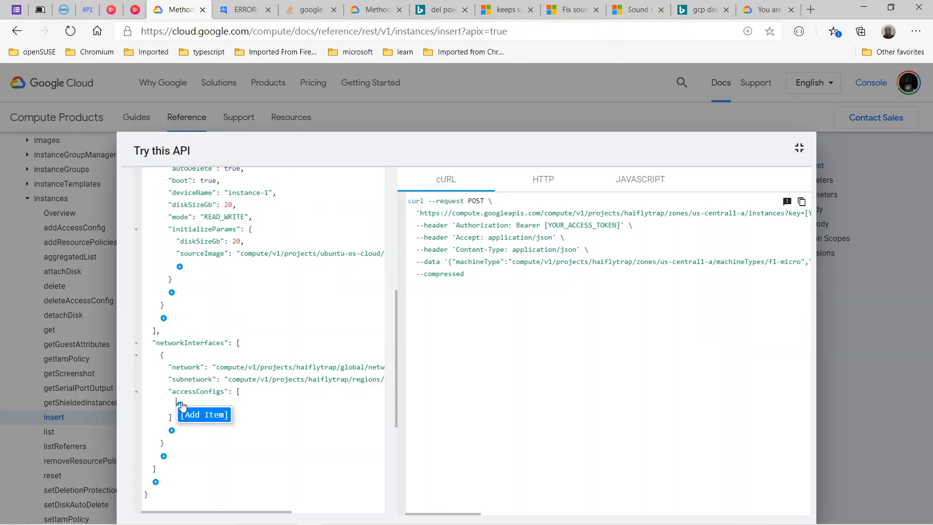
pyautogui.click(201, 420)
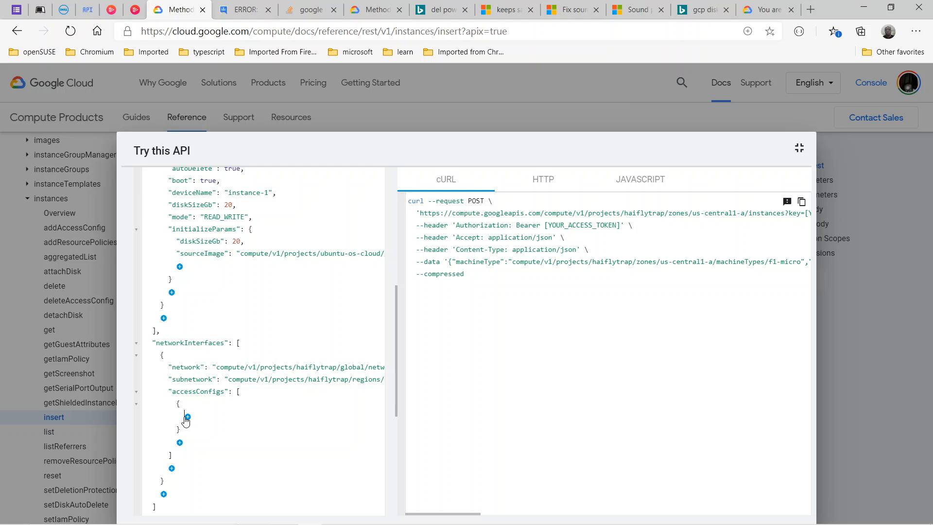
pyautogui.click(187, 416)
pyautogui.click(211, 429)
pyautogui.click(188, 428)
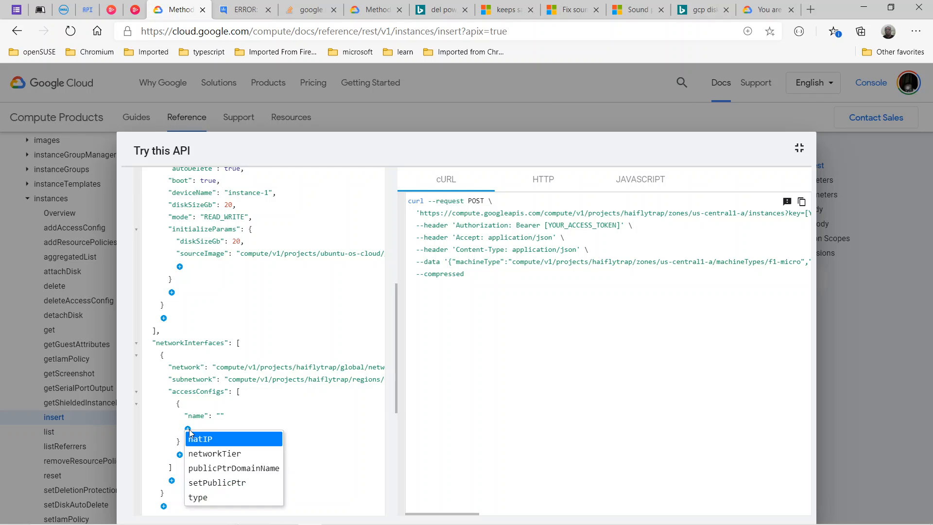
pyautogui.click(202, 495)
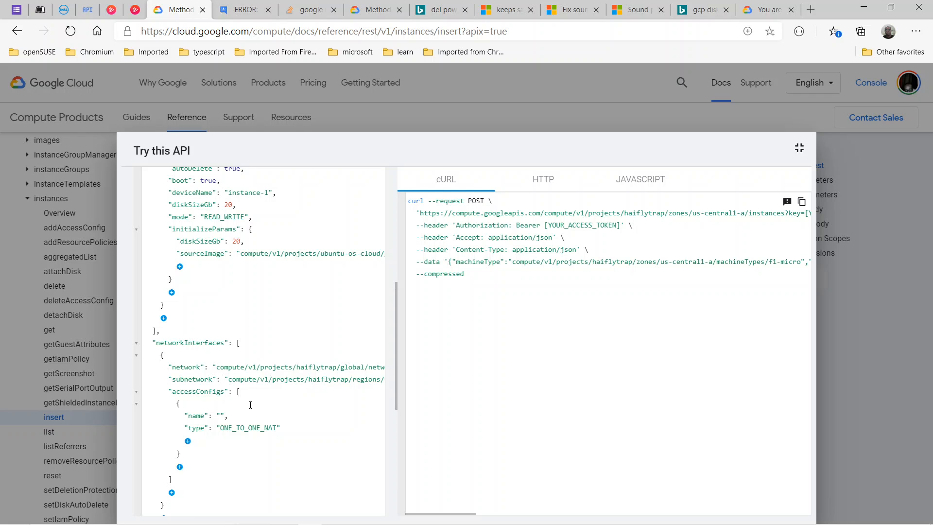
pyautogui.write('External NAT')
# - Check the completed request parameters, disks and networkInterfaces against the Notepad template
pyautogui.hotkey('alt', 'Tab')
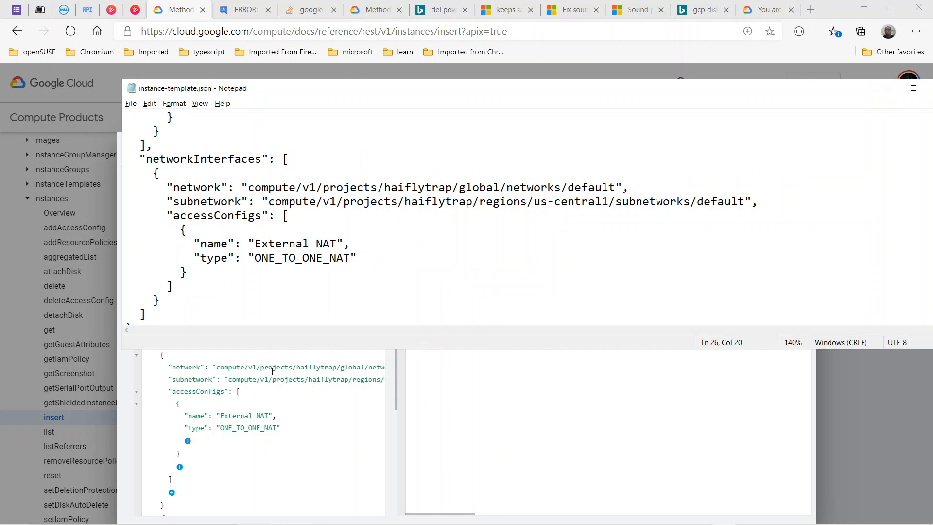
pyautogui.scroll(2, 264, 335)
pyautogui.scroll(-2, 264, 331)
pyautogui.scroll(2, 275, 293)
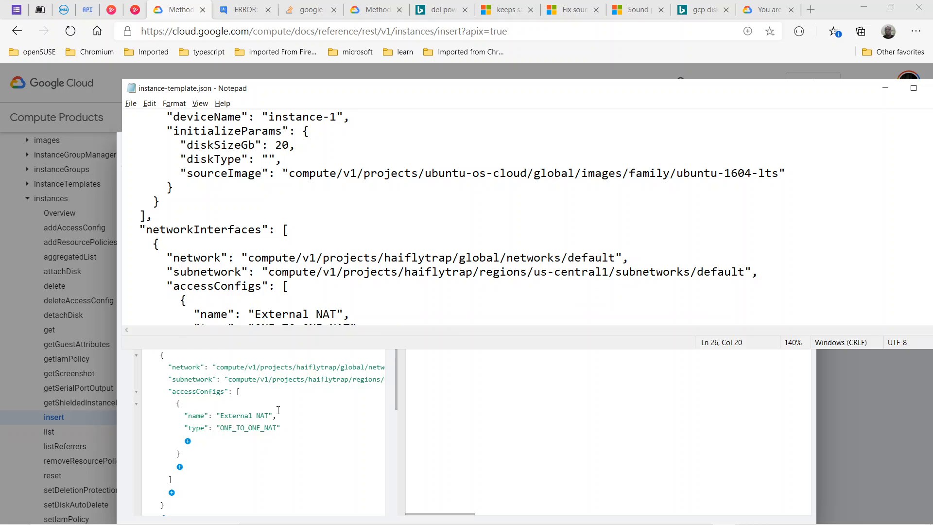
pyautogui.click(277, 411)
pyautogui.scroll(-3, 281, 379)
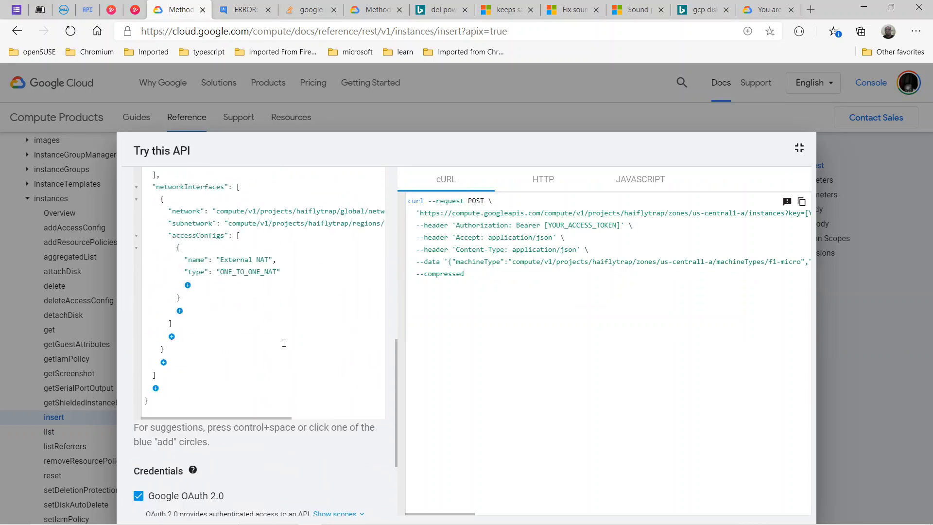
pyautogui.scroll(10, 284, 343)
pyautogui.scroll(-4, 283, 345)
pyautogui.scroll(1, 283, 347)
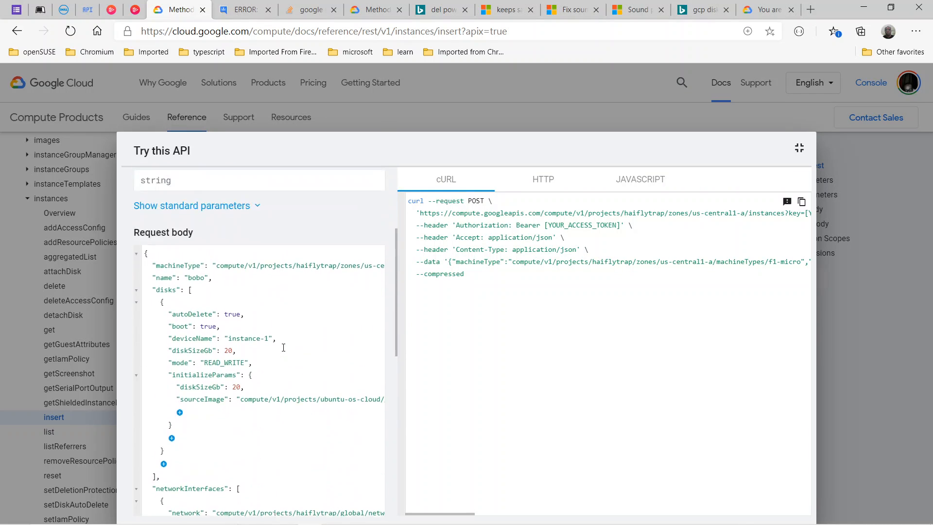
pyautogui.scroll(3, 283, 347)
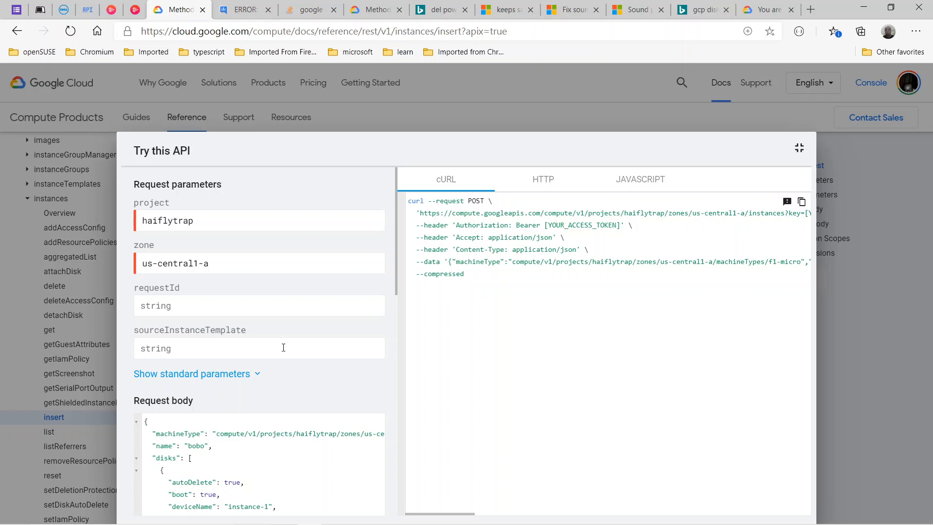
pyautogui.scroll(-4, 284, 347)
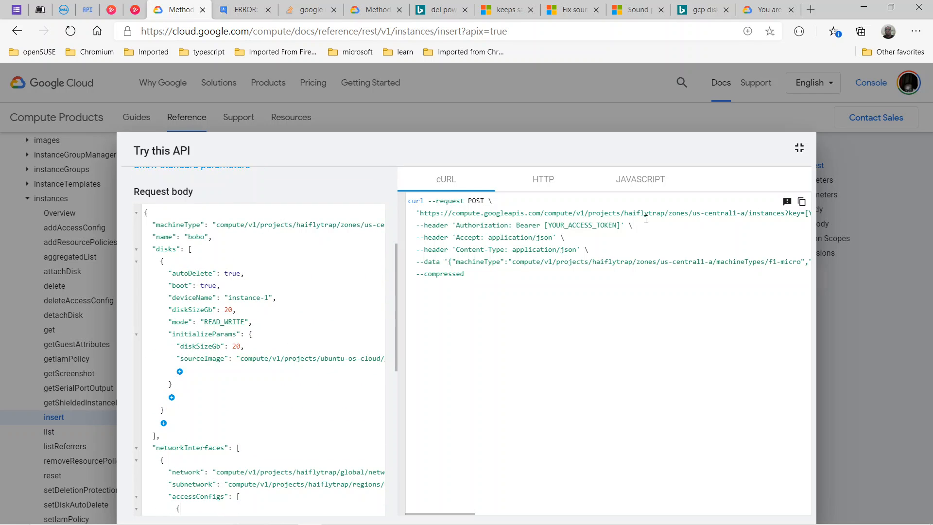
# - Collapse the API Explorer and examine the request body's JSON representation in the reference, from networkInterfaces through disks to metadata and serviceAccounts
pyautogui.click(798, 148)
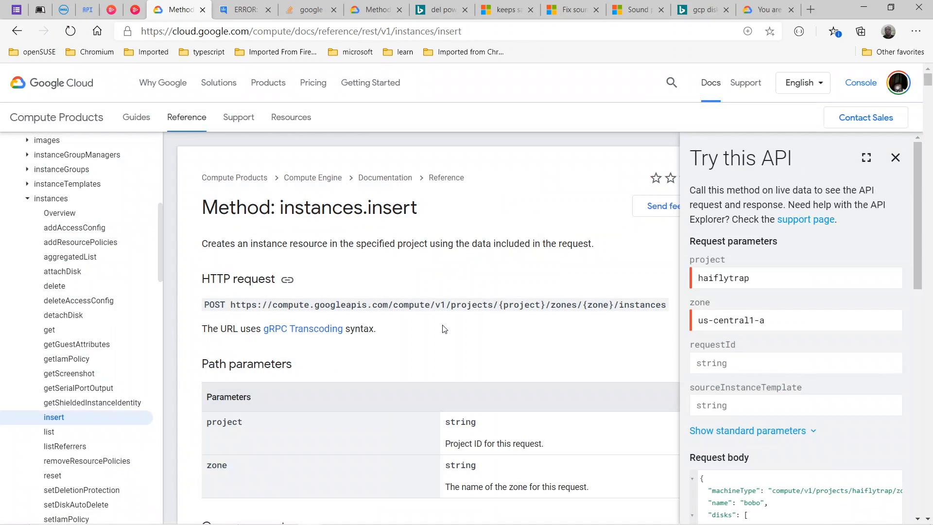
pyautogui.scroll(-6, 382, 360)
pyautogui.scroll(-9, 383, 360)
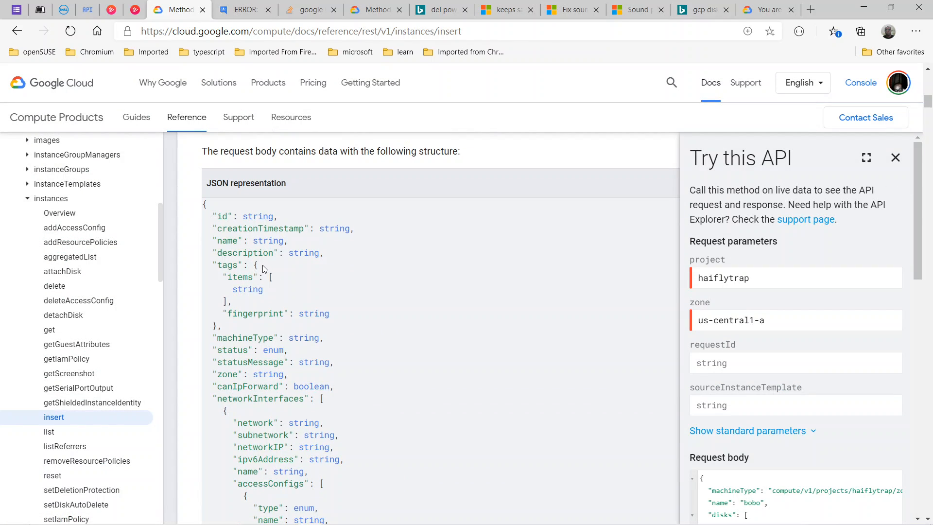
pyautogui.scroll(-12, 272, 282)
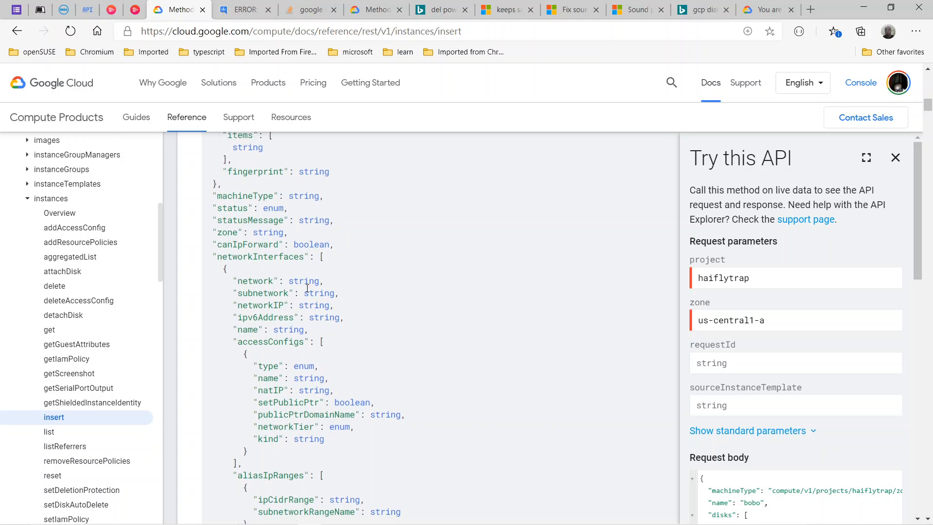
pyautogui.scroll(-7, 305, 291)
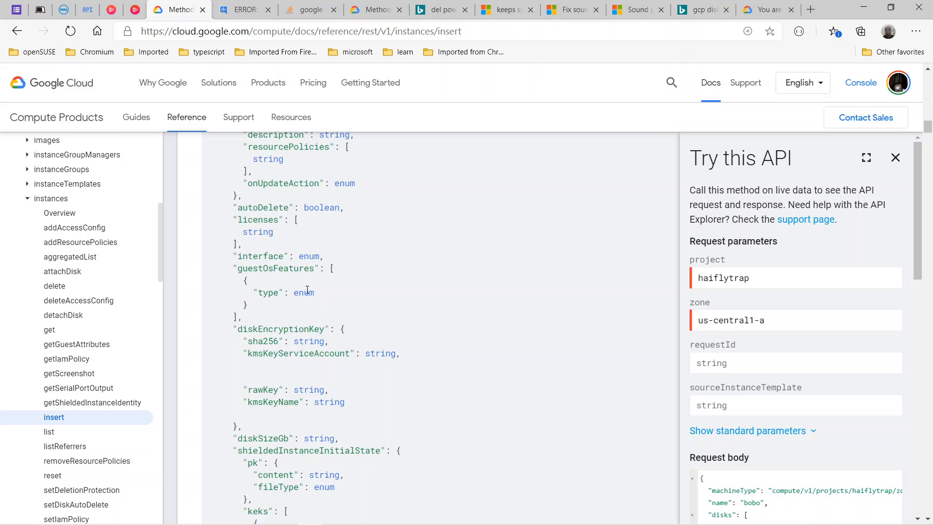
pyautogui.scroll(-3, 307, 290)
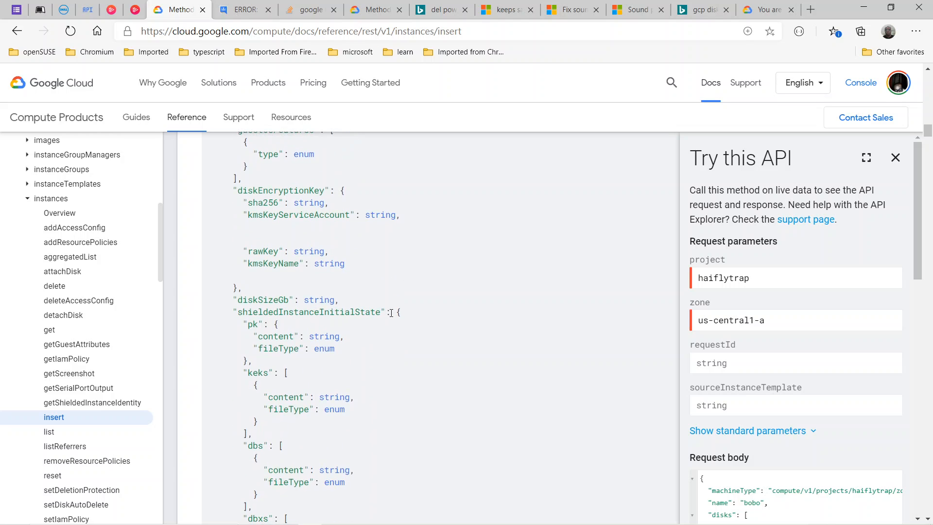
pyautogui.scroll(-3, 332, 345)
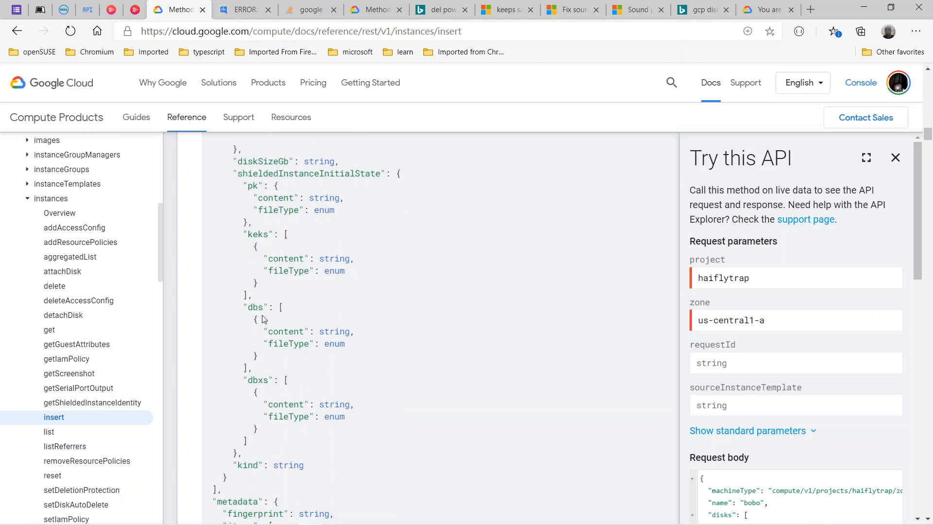
pyautogui.scroll(-4, 372, 350)
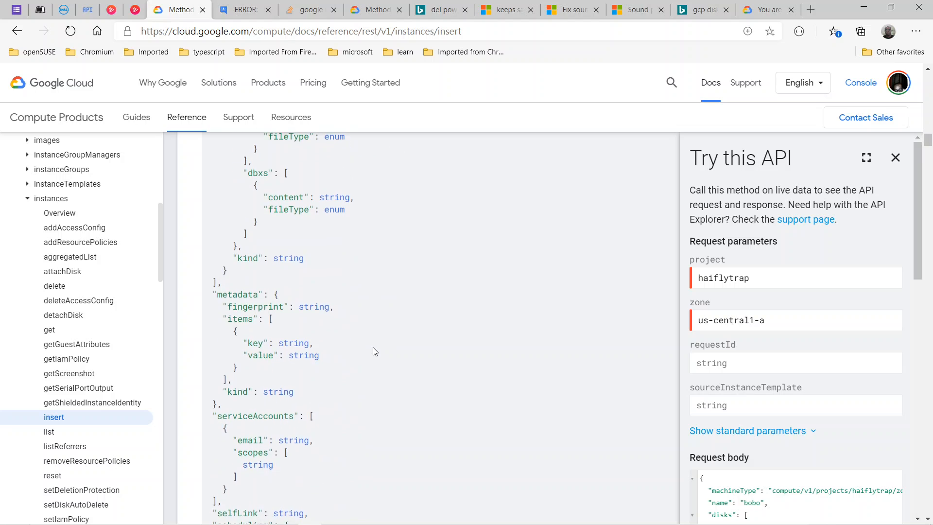
# - Expand the API Explorer again and execute the insert request with Google OAuth 2.0 and API key, authorizing it with the first listed Google account
pyautogui.click(866, 159)
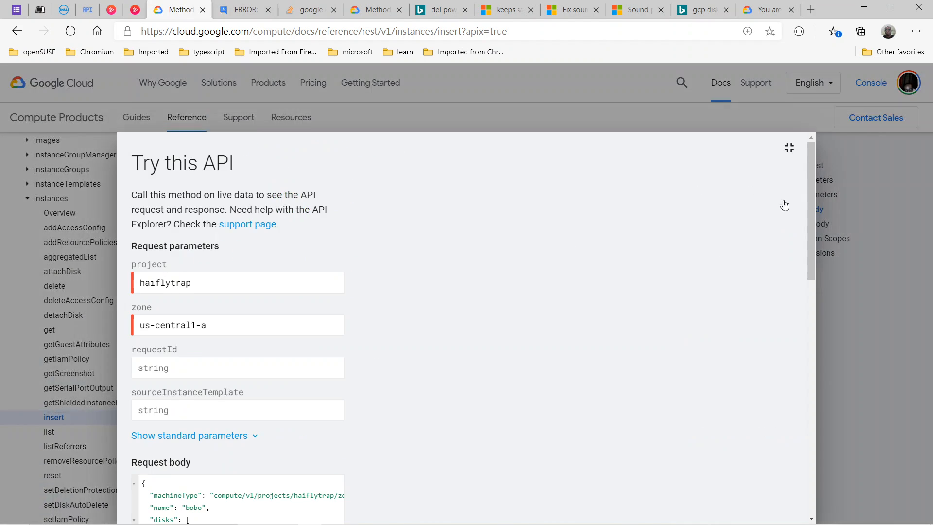
pyautogui.scroll(-10, 278, 344)
pyautogui.scroll(-3, 279, 344)
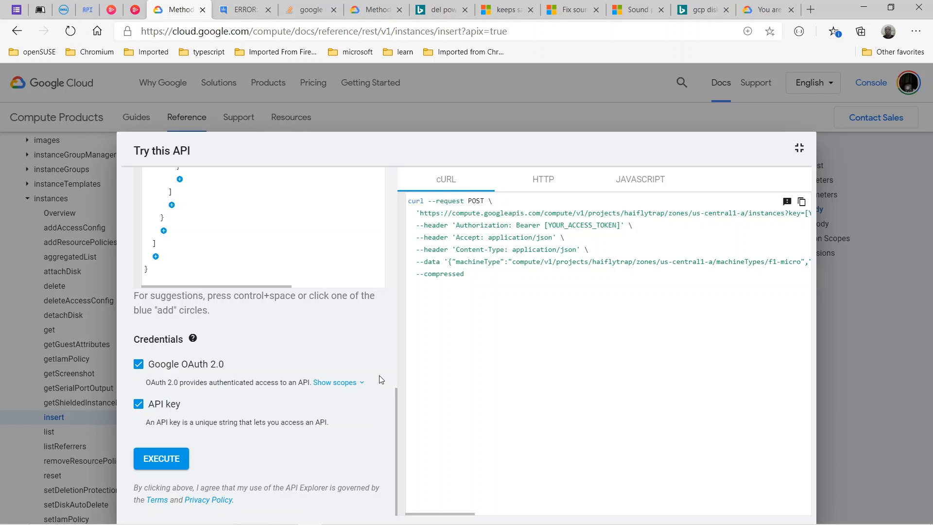
pyautogui.click(162, 457)
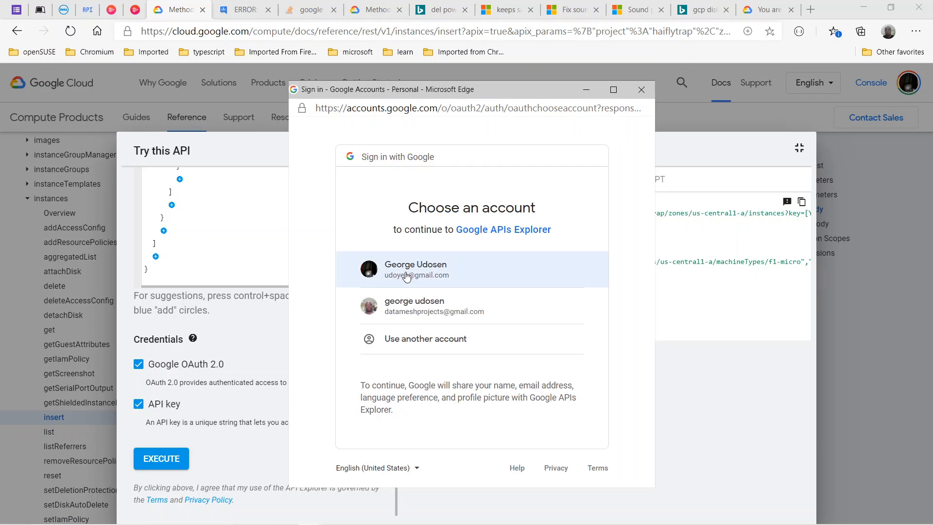
pyautogui.click(422, 280)
pyautogui.click(411, 279)
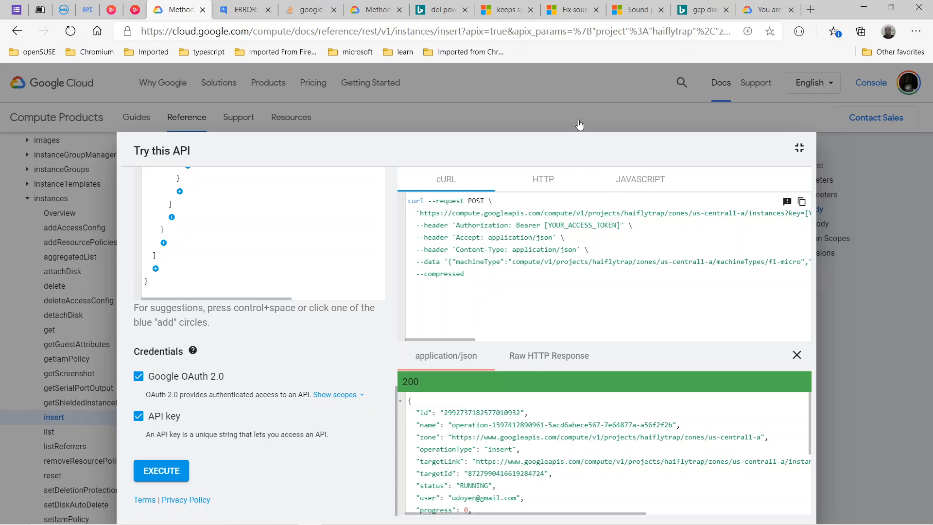
# - Examine the insert request's JSON response, including the operation type, target link, status, progress and start time
pyautogui.scroll(-3, 568, 454)
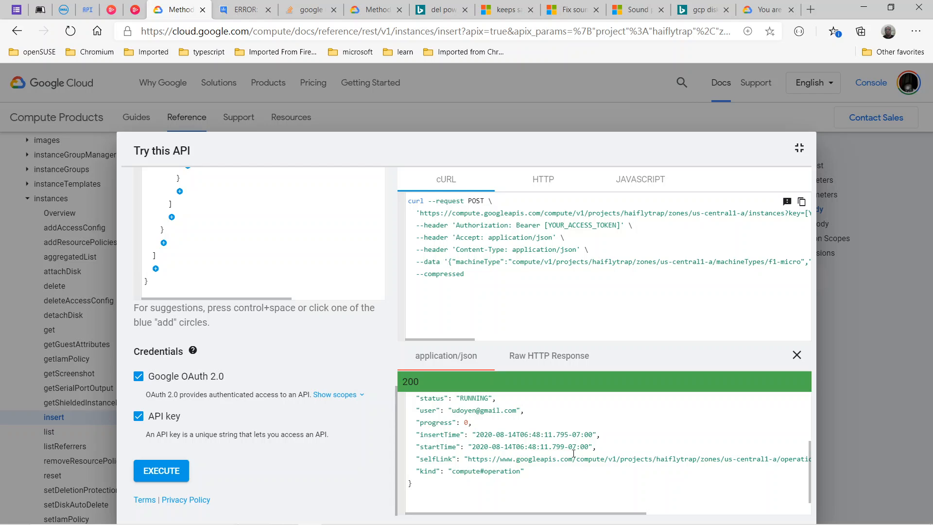
pyautogui.scroll(4, 561, 467)
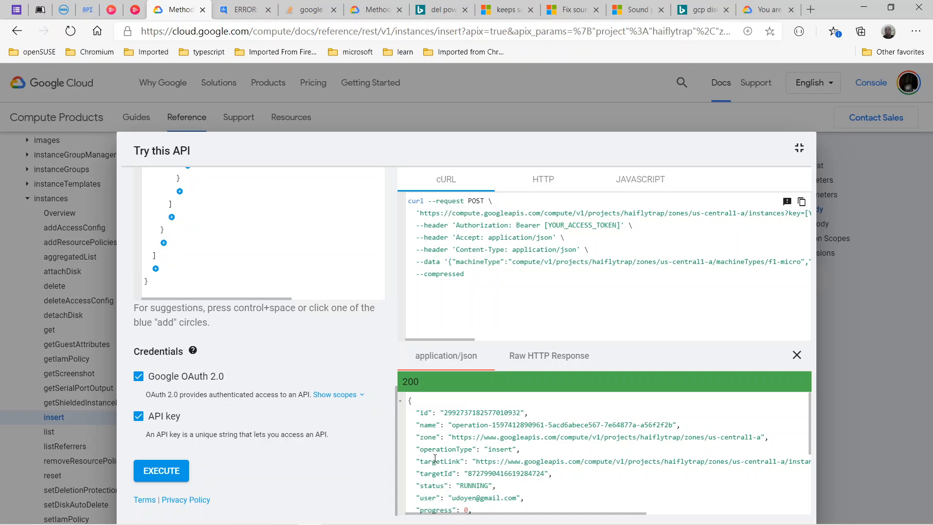
pyautogui.scroll(-1, 478, 457)
pyautogui.scroll(-2, 422, 459)
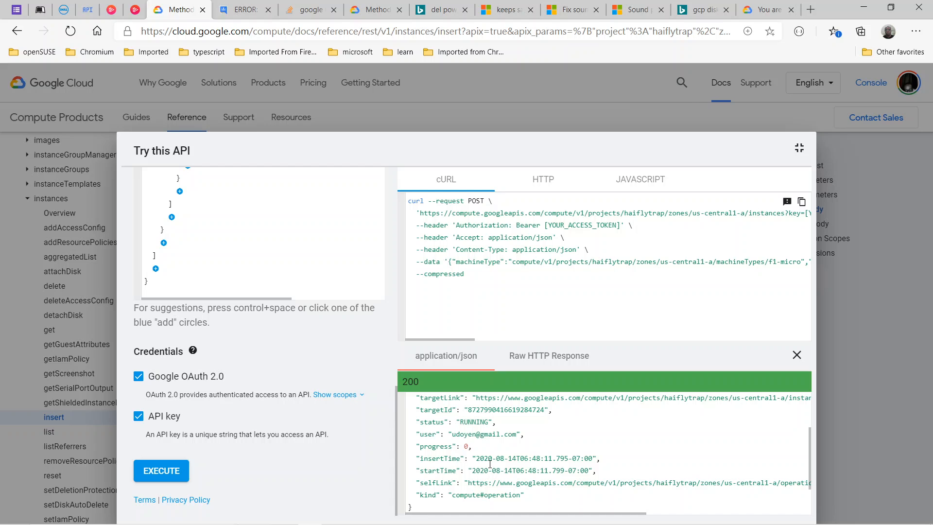
pyautogui.scroll(3, 434, 438)
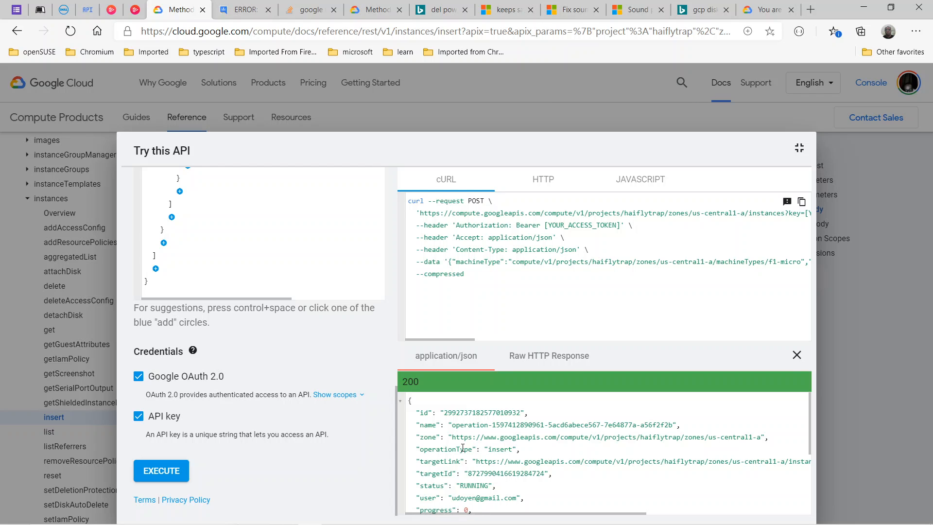
# - Collapse the API Explorer and open the Compute Engine VM instances list for the Haiflytrap project in the Cloud Console
pyautogui.scroll(-1, 495, 441)
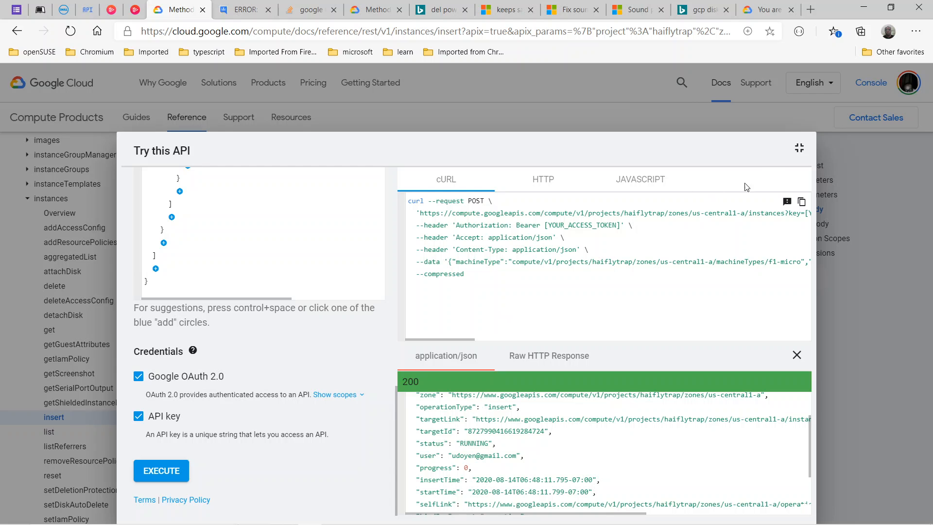
pyautogui.click(799, 147)
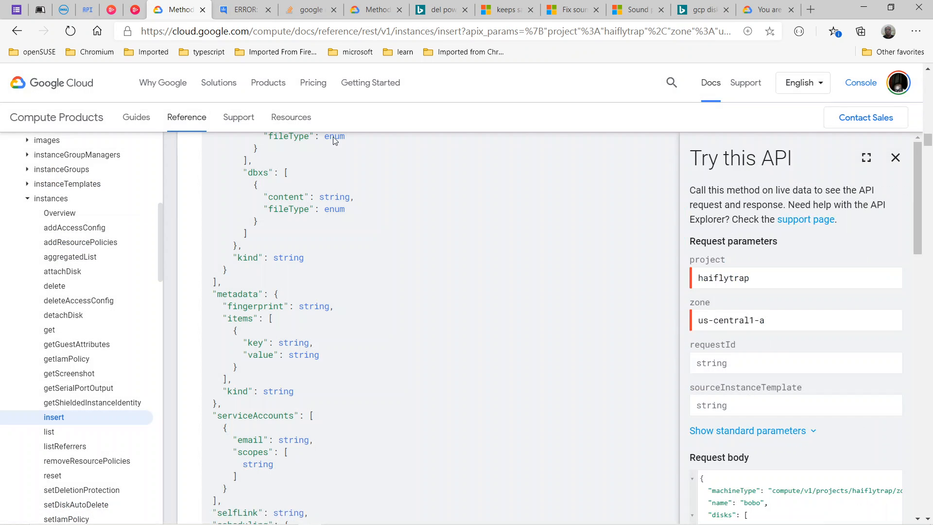
pyautogui.click(87, 10)
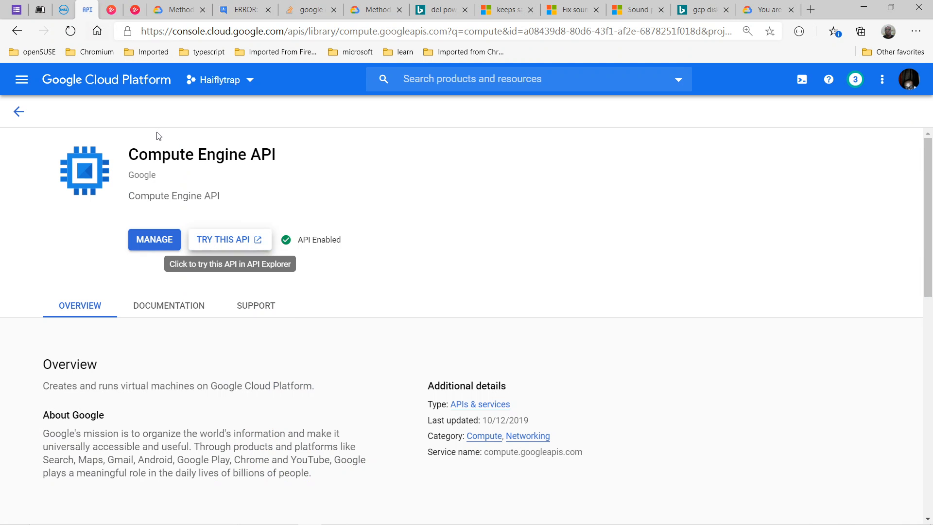
pyautogui.click(21, 79)
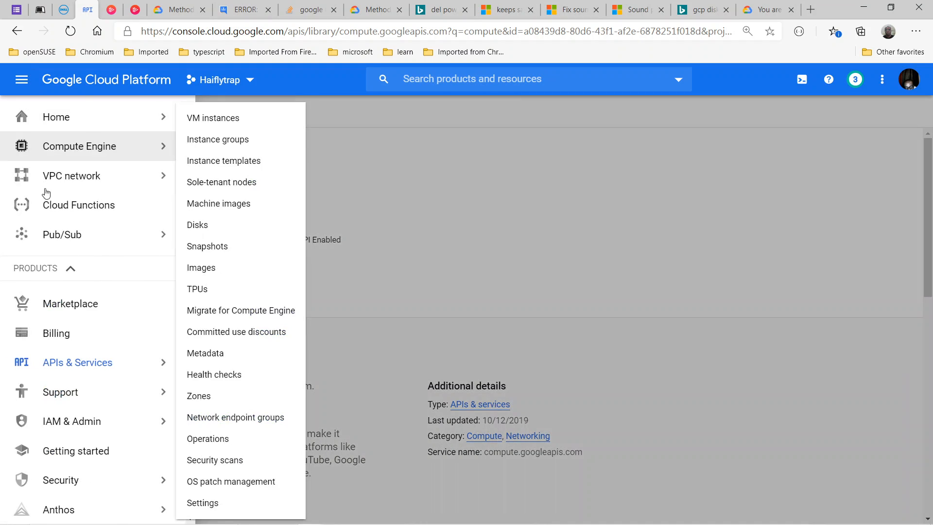
pyautogui.moveTo(91, 231)
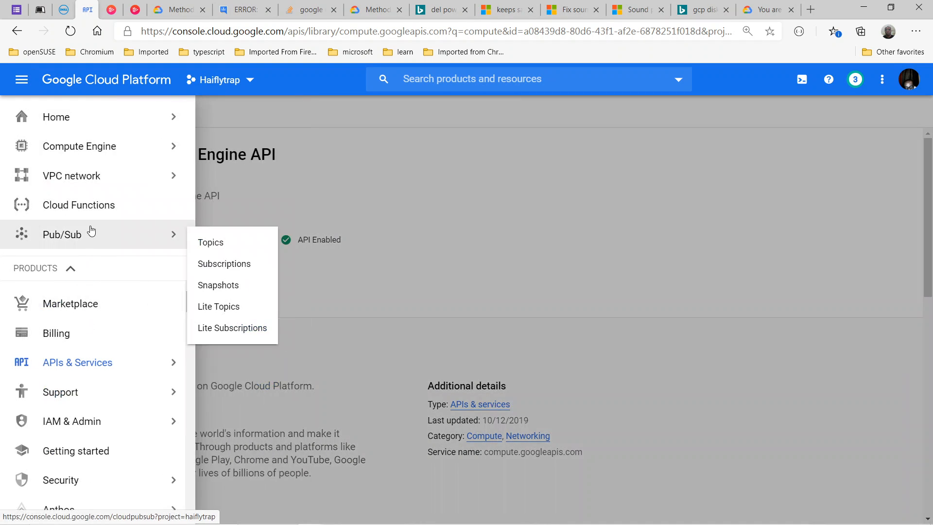
pyautogui.moveTo(100, 144)
pyautogui.click(216, 118)
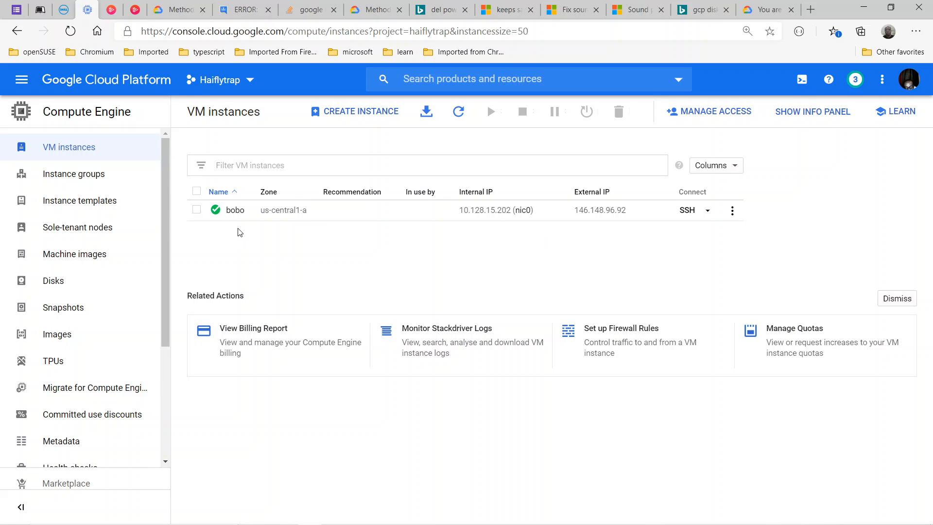
# - Review the bobo instance's details, including its machine type, zone, network interfaces and boot disk
pyautogui.click(235, 211)
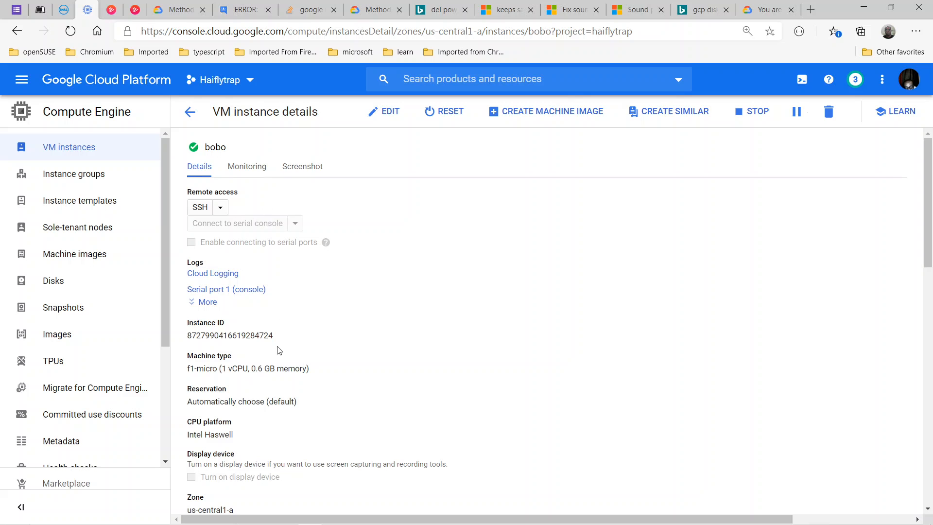
pyautogui.scroll(-3, 234, 177)
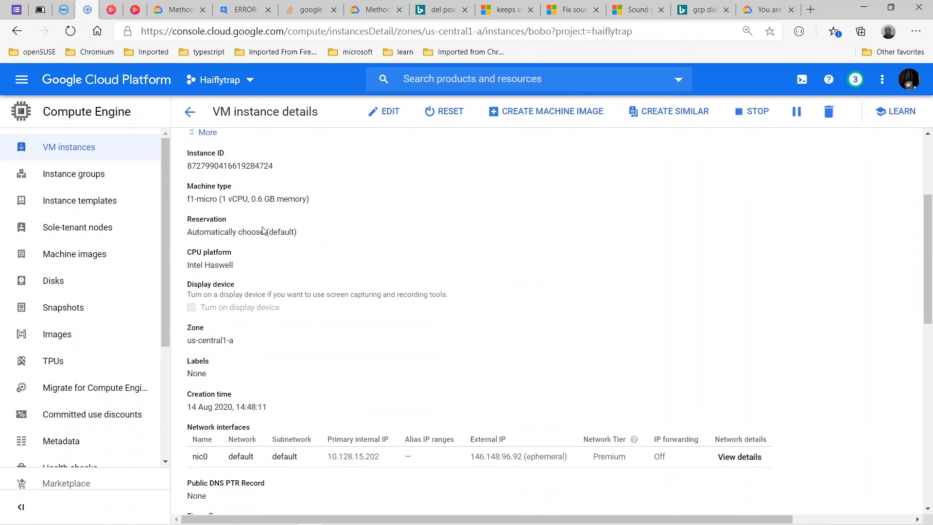
pyautogui.scroll(-4, 262, 227)
pyautogui.scroll(-3, 262, 231)
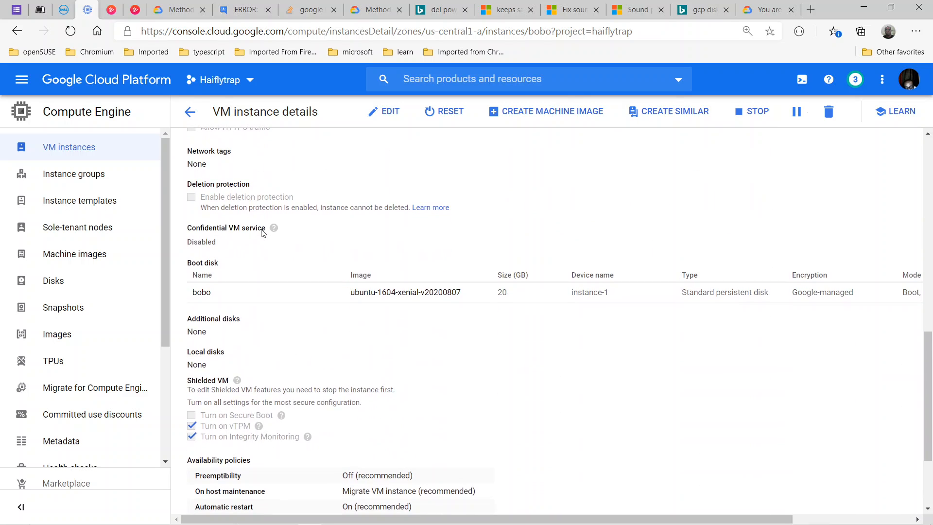
pyautogui.scroll(-2, 246, 273)
pyautogui.scroll(4, 246, 273)
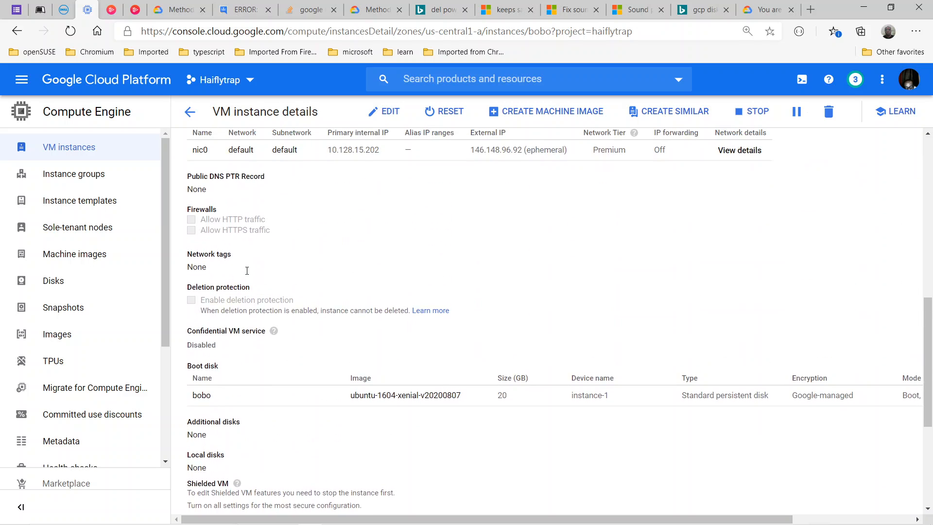
pyautogui.scroll(1, 248, 274)
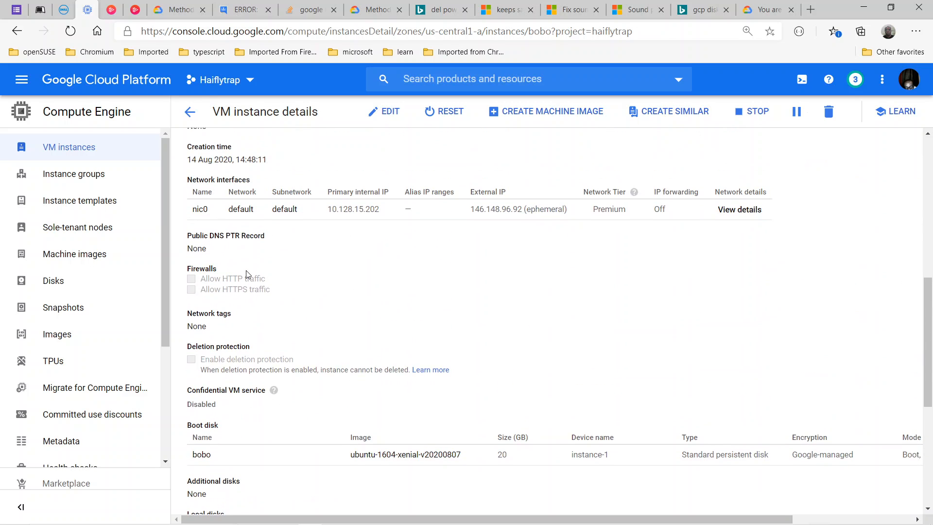
pyautogui.scroll(5, 246, 274)
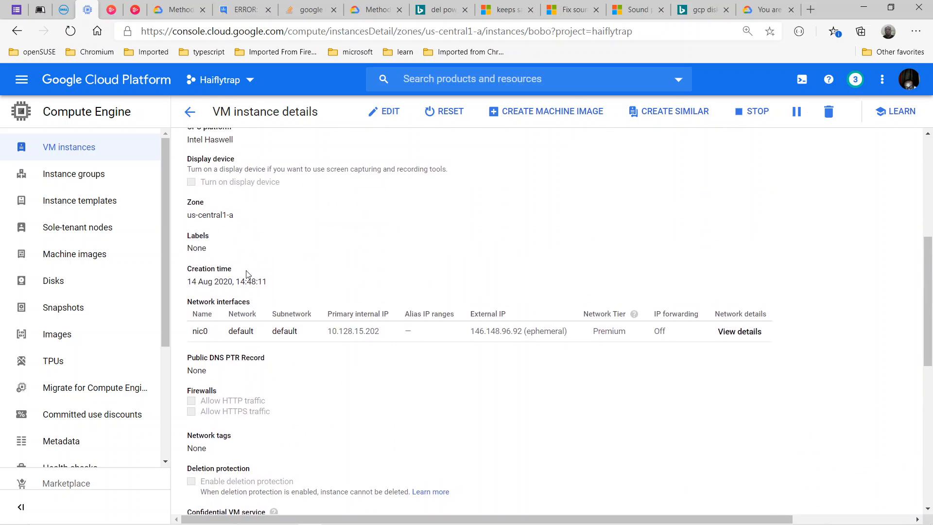
pyautogui.scroll(2, 247, 274)
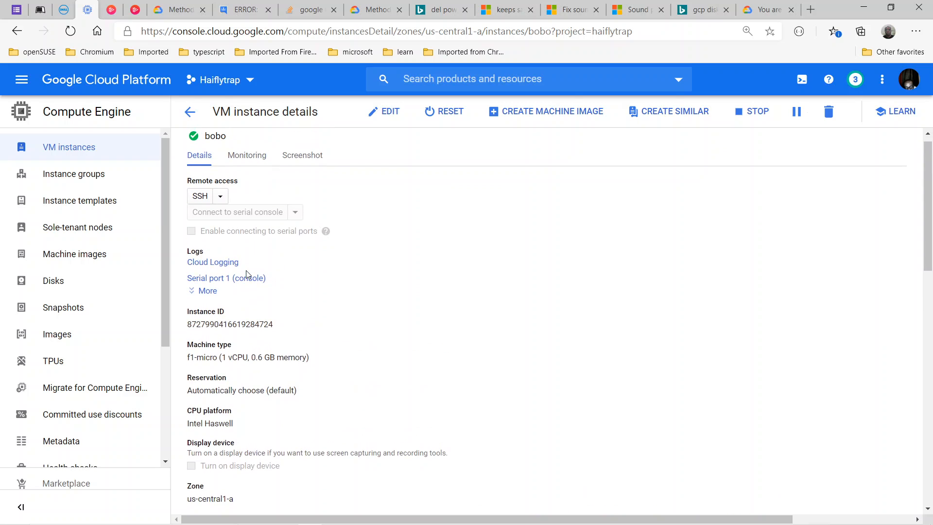
# - Return to the instances.insert reference, expand the API Explorer, and compare the cURL command's data with the request body
pyautogui.click(132, 12)
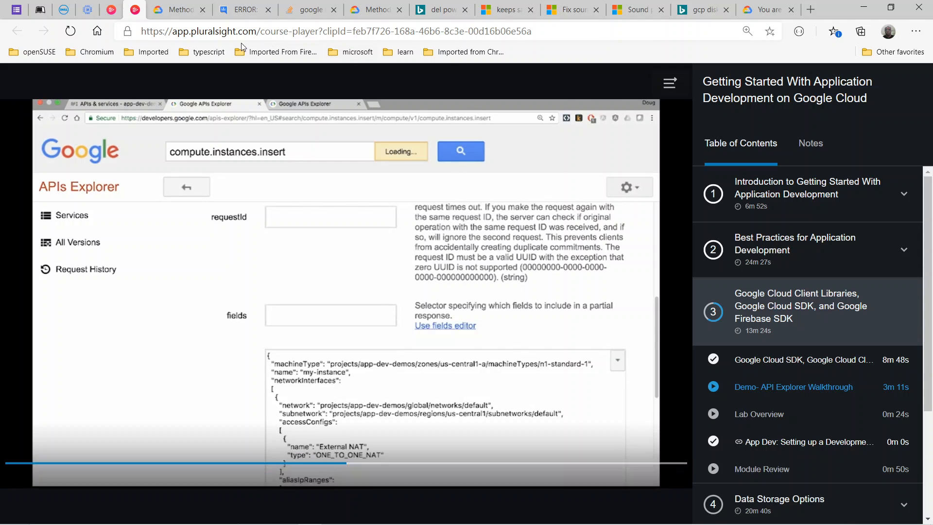
pyautogui.hotkey('ctrl', 'Tab')
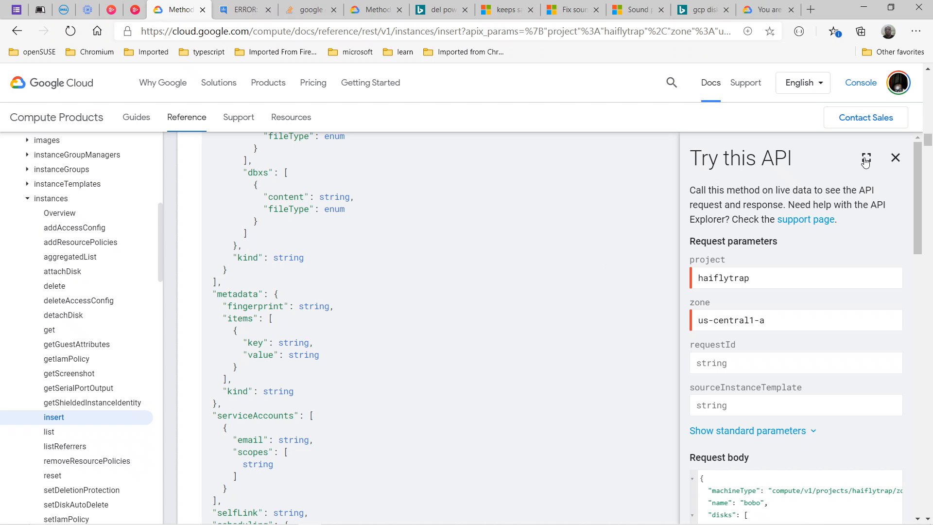
pyautogui.click(867, 158)
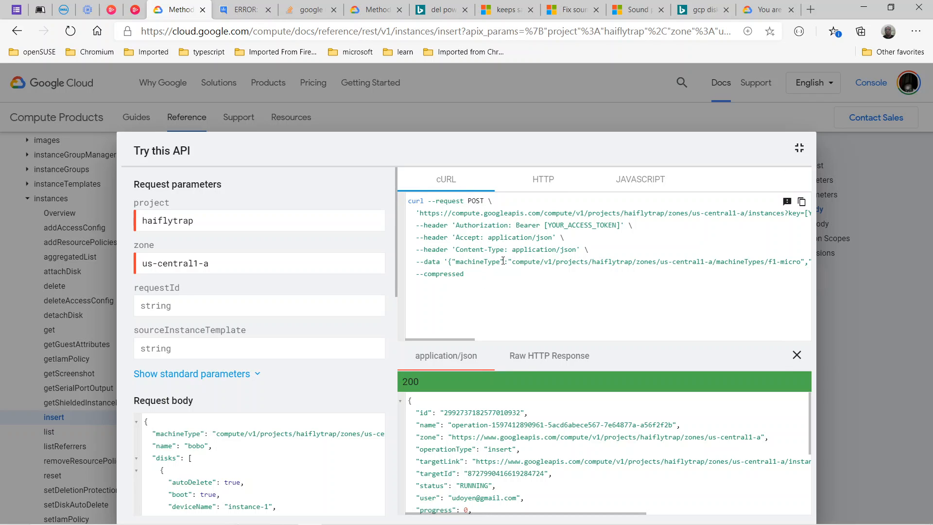
pyautogui.click(474, 275)
pyautogui.moveTo(171, 434); pyautogui.dragTo(225, 481)
pyautogui.moveTo(466, 265); pyautogui.dragTo(737, 266)
pyautogui.click(468, 235)
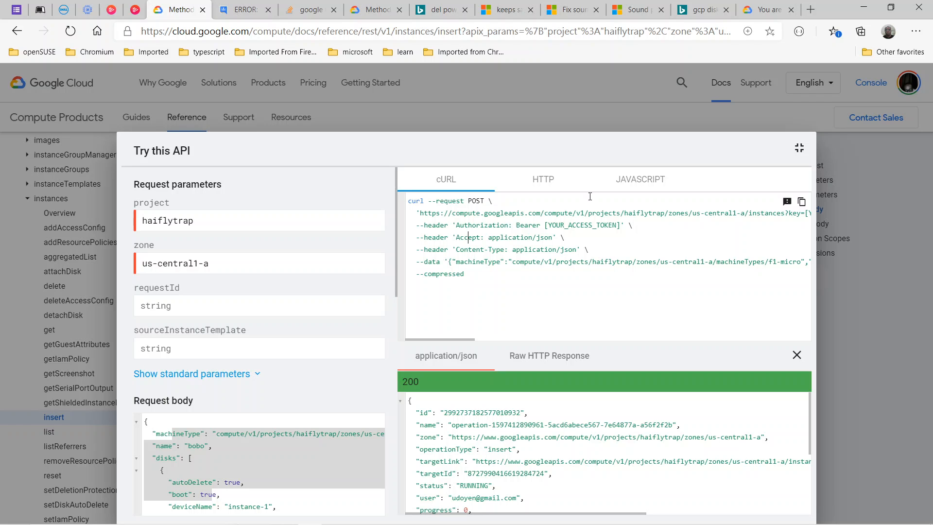
# - Examine the HTTP version of the insert request, selecting its JSON body from machineType through networkInterfaces
pyautogui.click(538, 181)
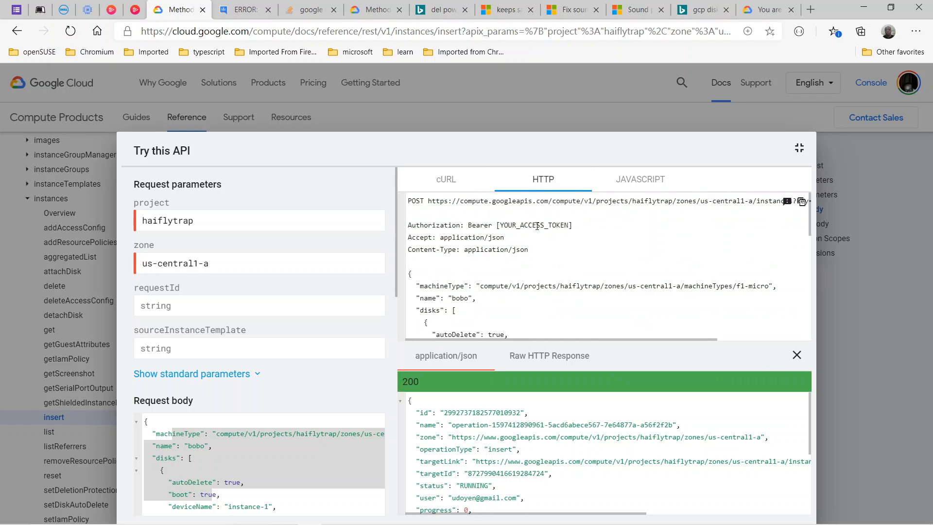
pyautogui.scroll(-3, 523, 243)
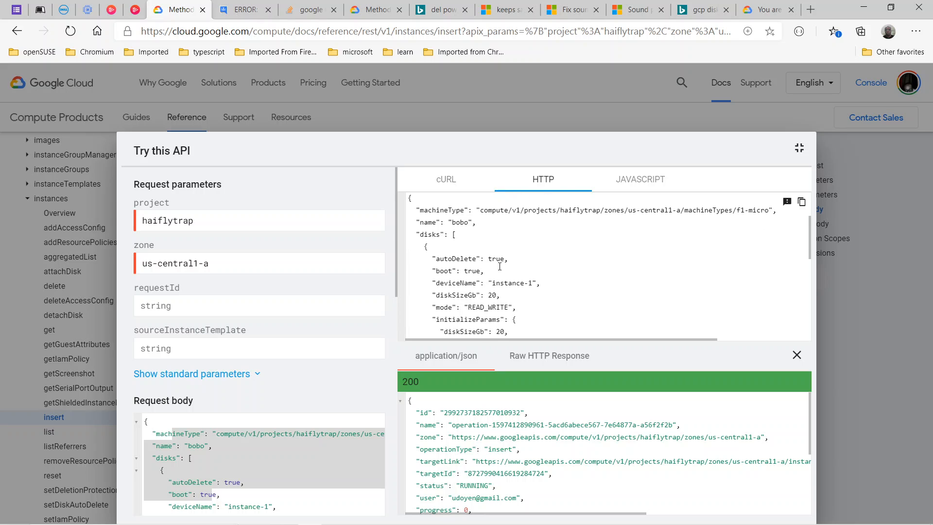
pyautogui.scroll(-5, 500, 267)
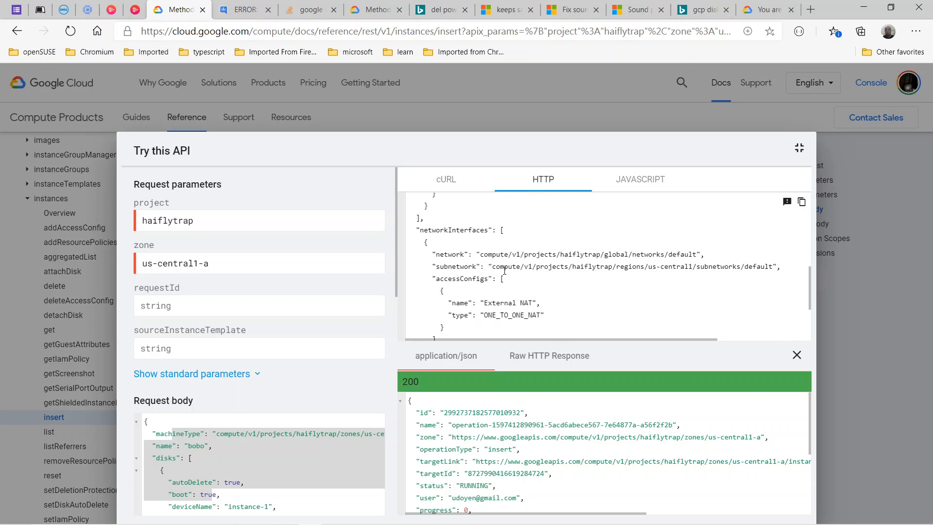
pyautogui.scroll(8, 505, 275)
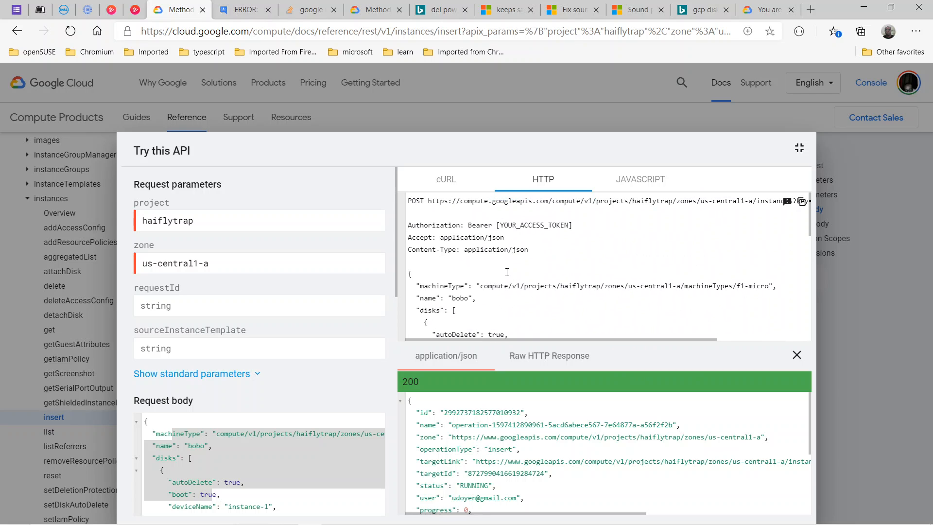
pyautogui.scroll(-2, 506, 272)
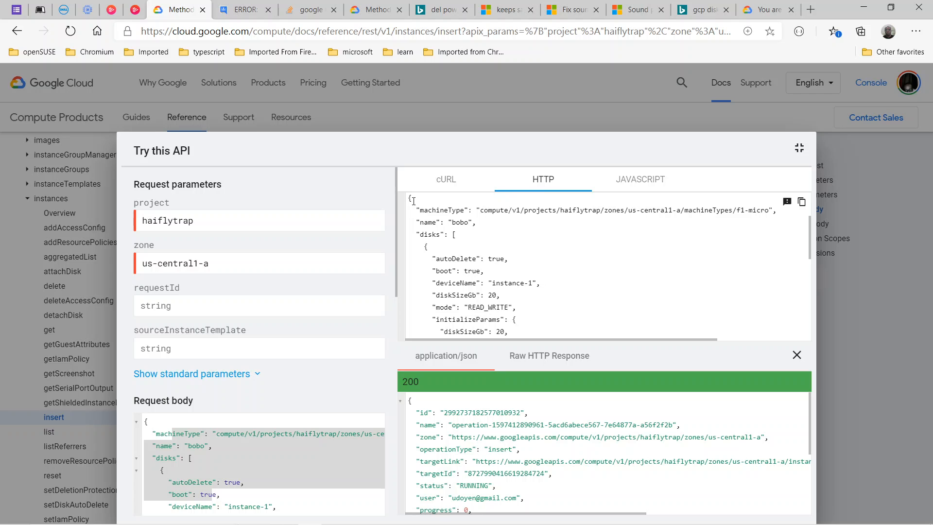
pyautogui.moveTo(408, 196); pyautogui.dragTo(492, 374)
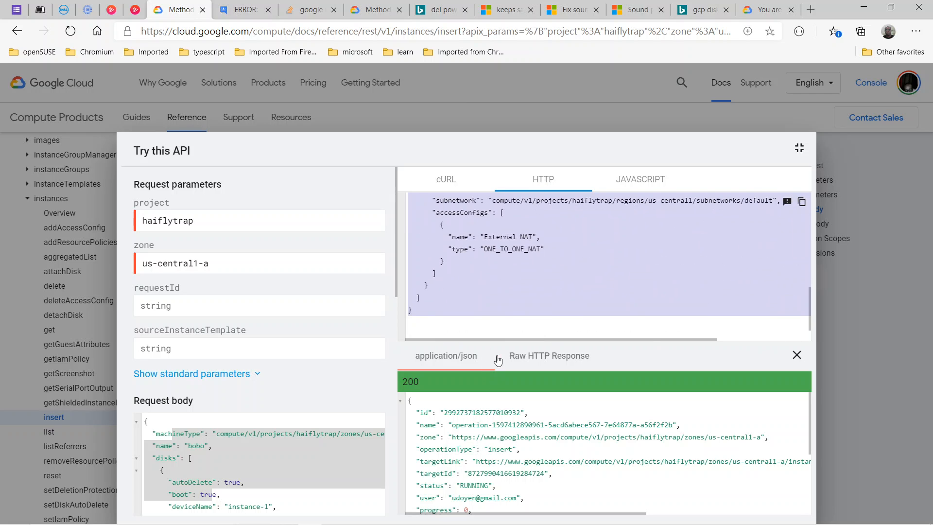
pyautogui.scroll(2, 537, 272)
# - Examine the JavaScript sample code for the insert request through to its authorize and execute buttons, then collapse the API Explorer
pyautogui.click(630, 181)
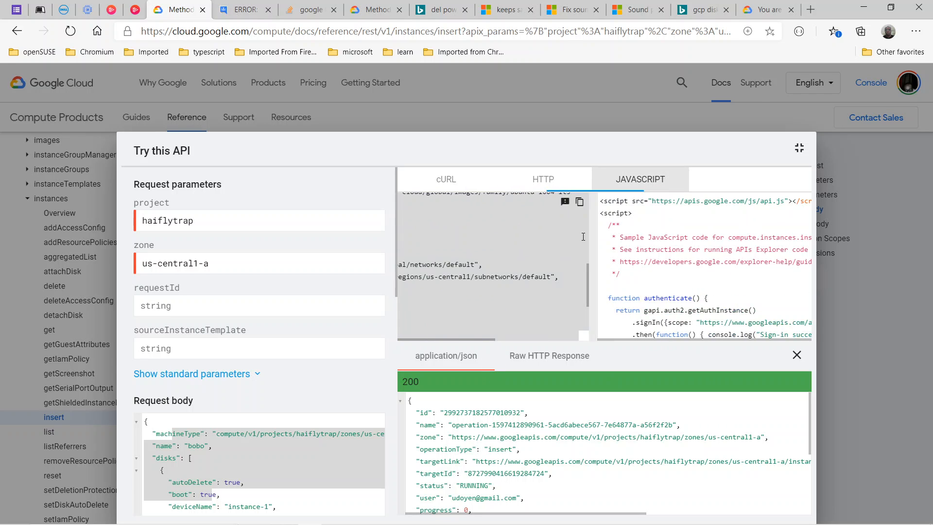
pyautogui.scroll(-3, 546, 271)
pyautogui.scroll(-6, 546, 271)
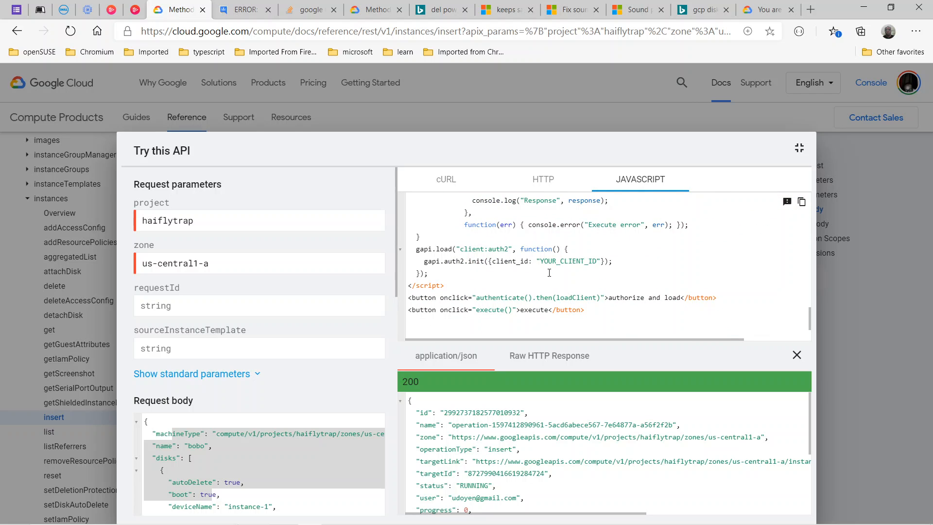
pyautogui.scroll(1, 546, 271)
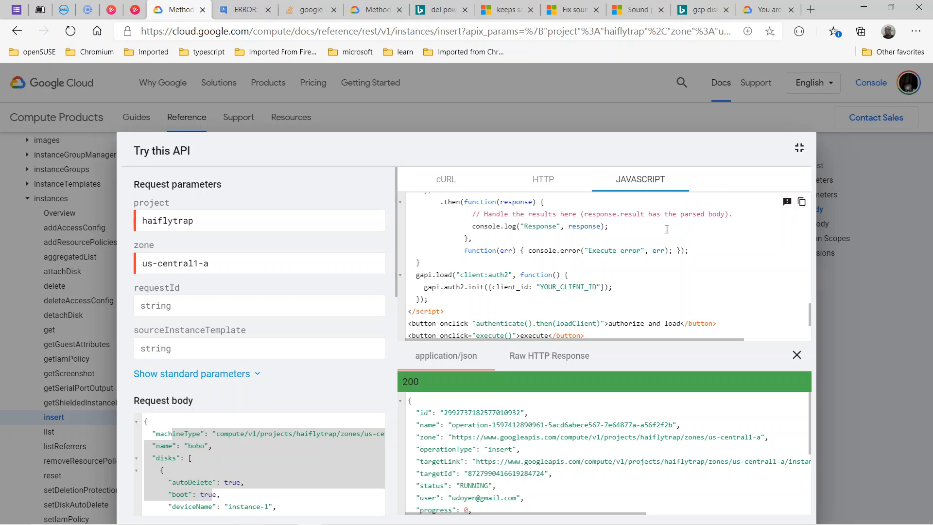
pyautogui.click(799, 150)
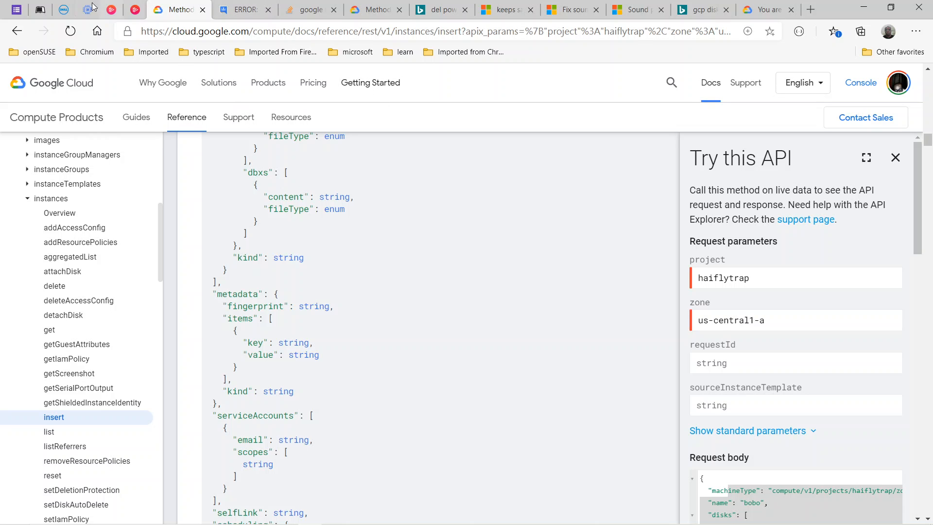
pyautogui.click(135, 11)
pyautogui.click(173, 11)
pyautogui.moveTo(631, 522)
pyautogui.moveTo(699, 522)
pyautogui.click(746, 514)
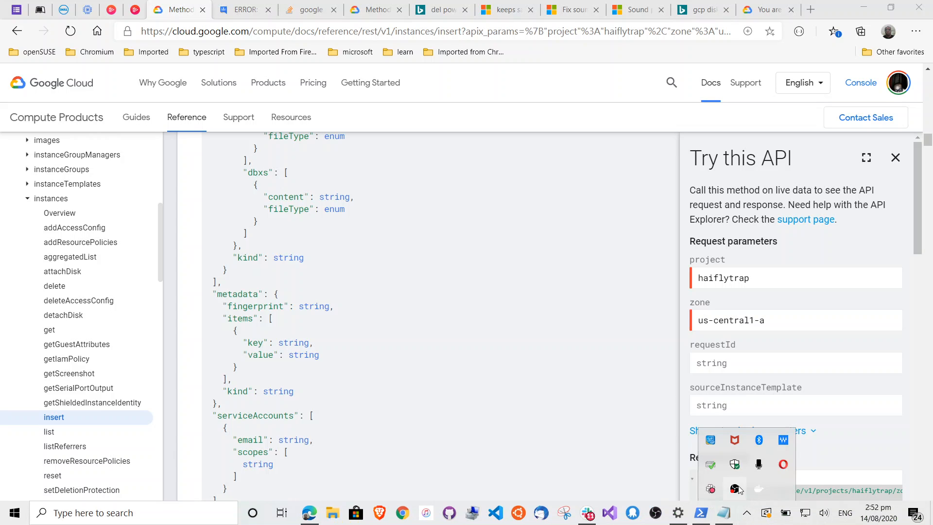